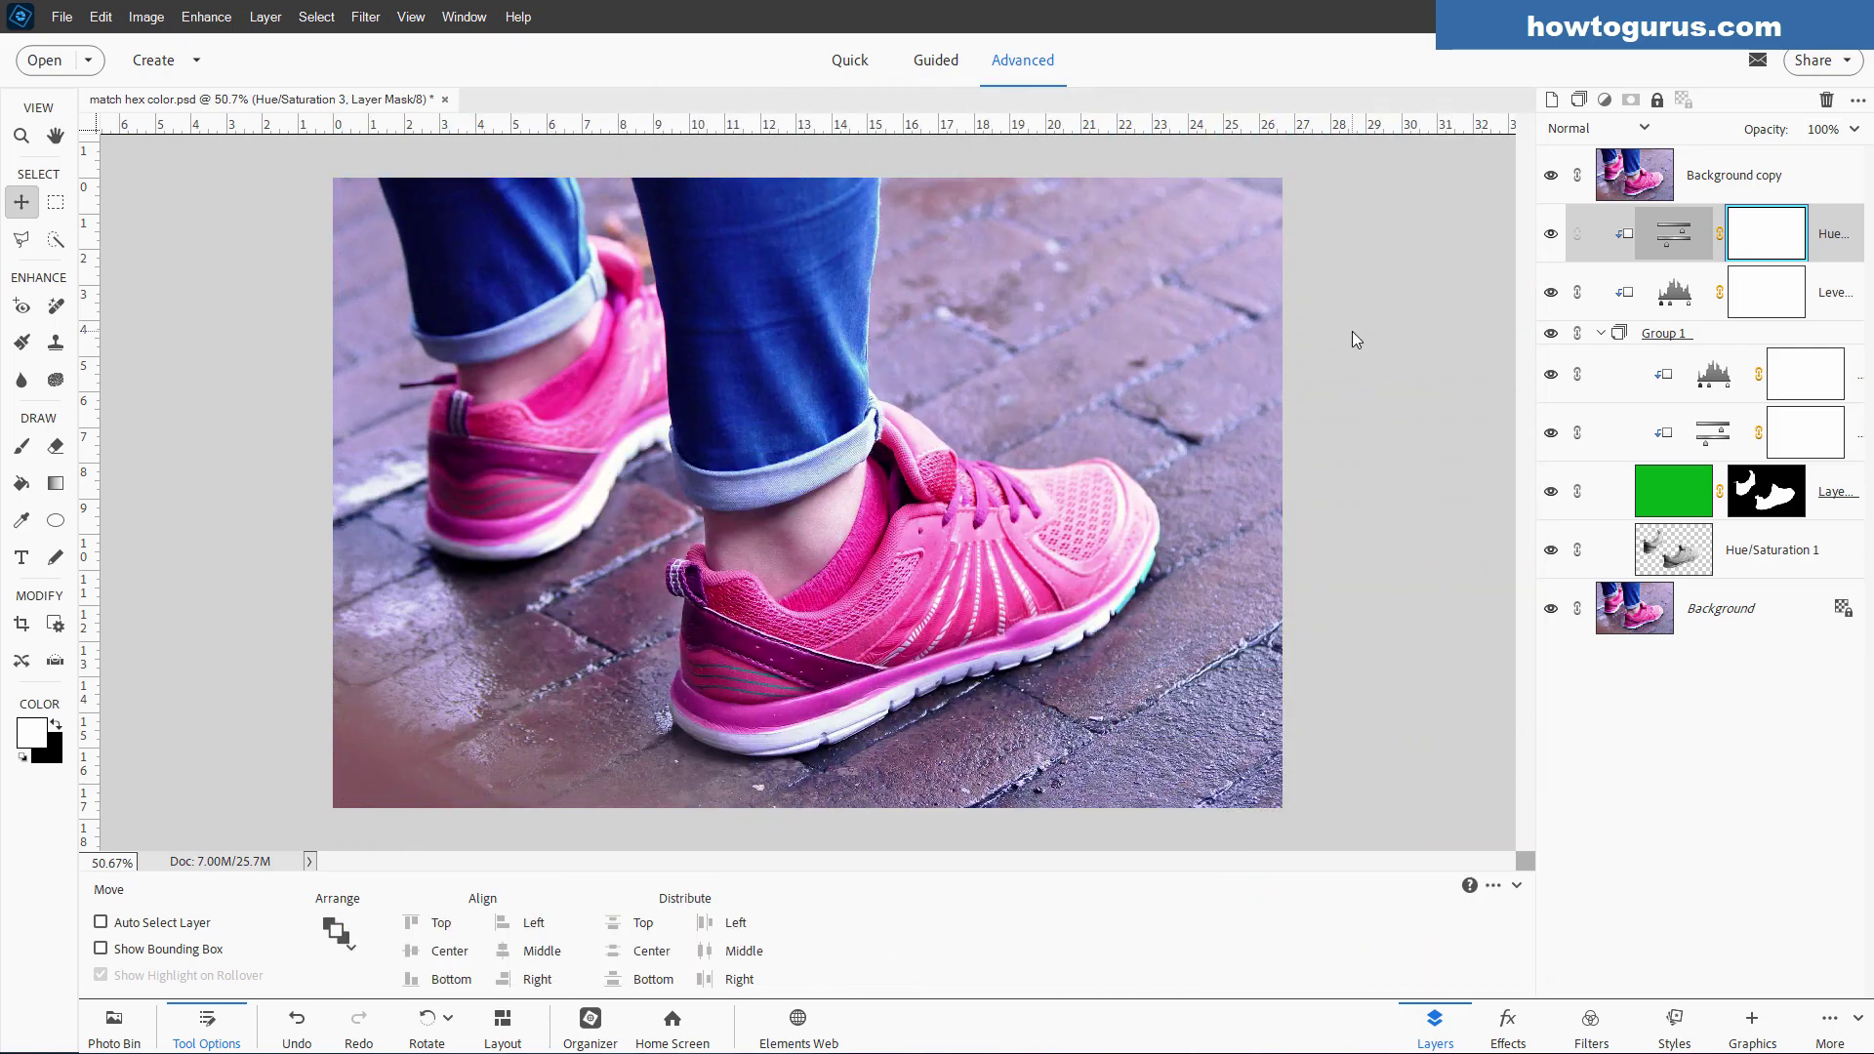
left_click(1672, 498)
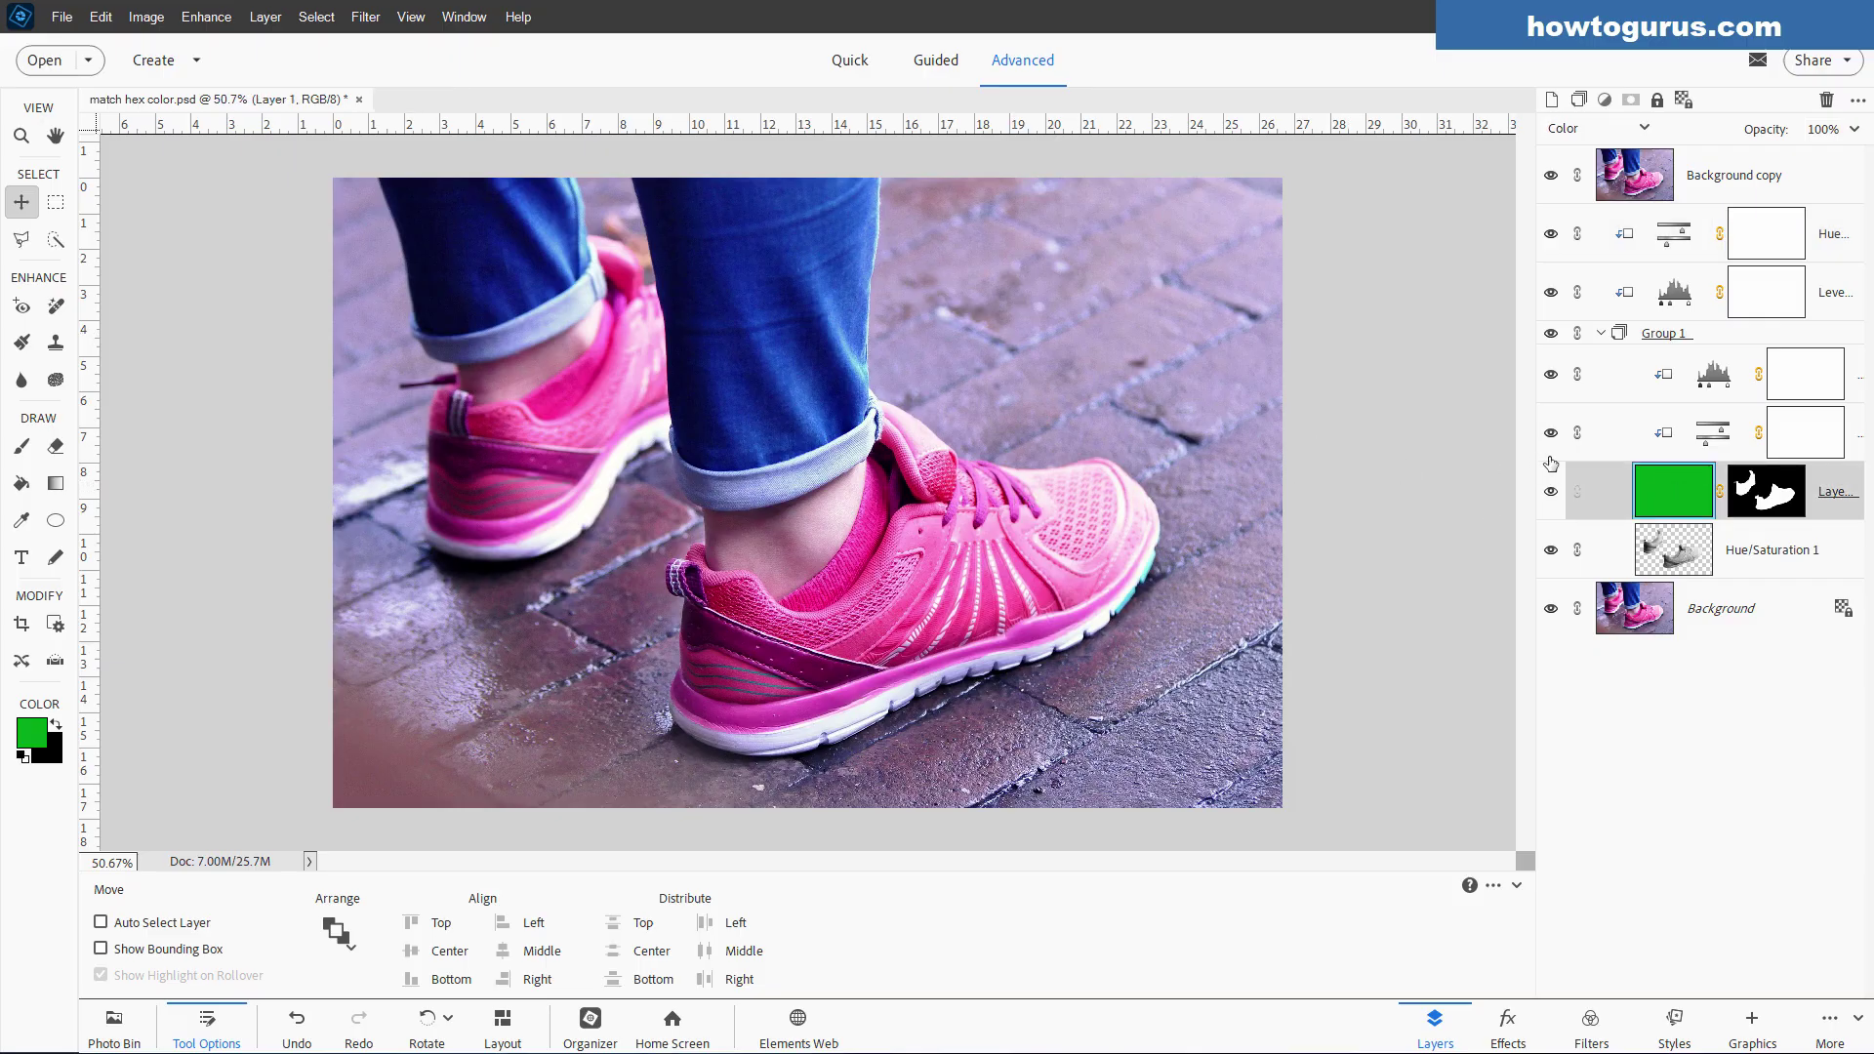
left_click(31, 732)
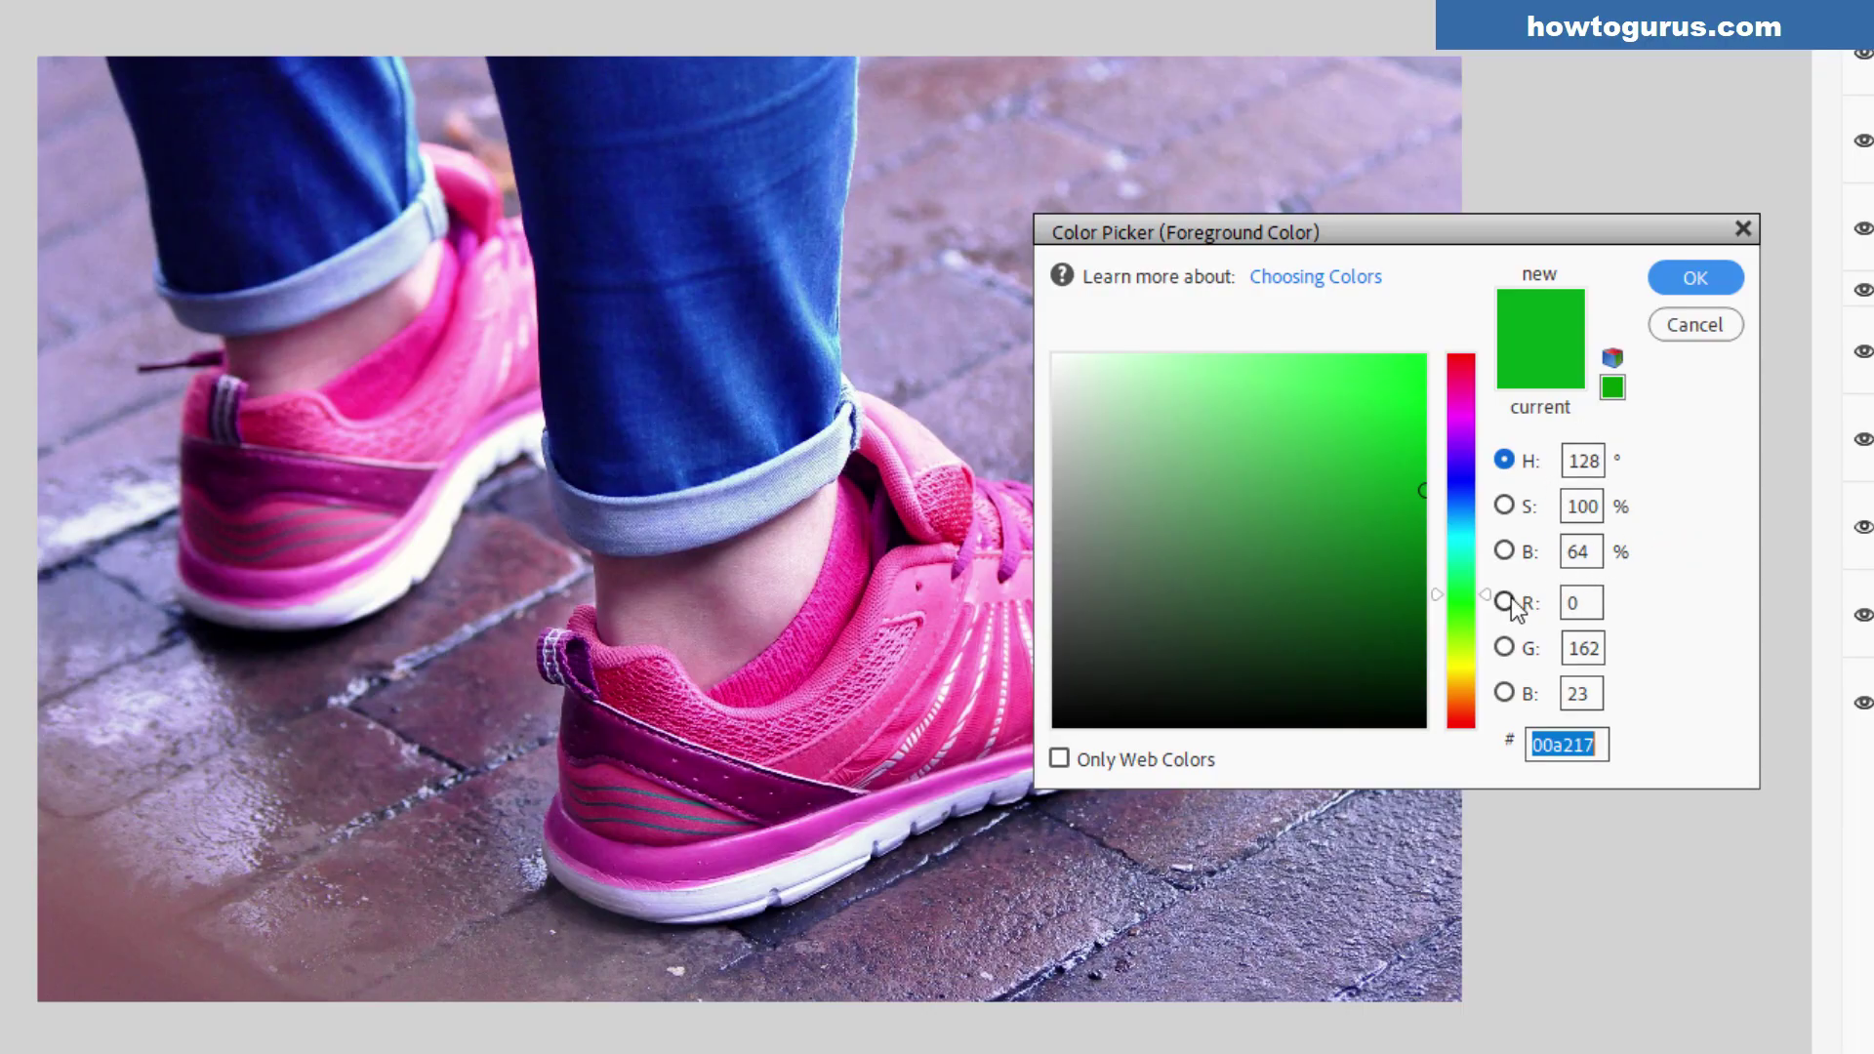
left_click(1592, 744)
double_click(1604, 744)
left_click(1554, 745)
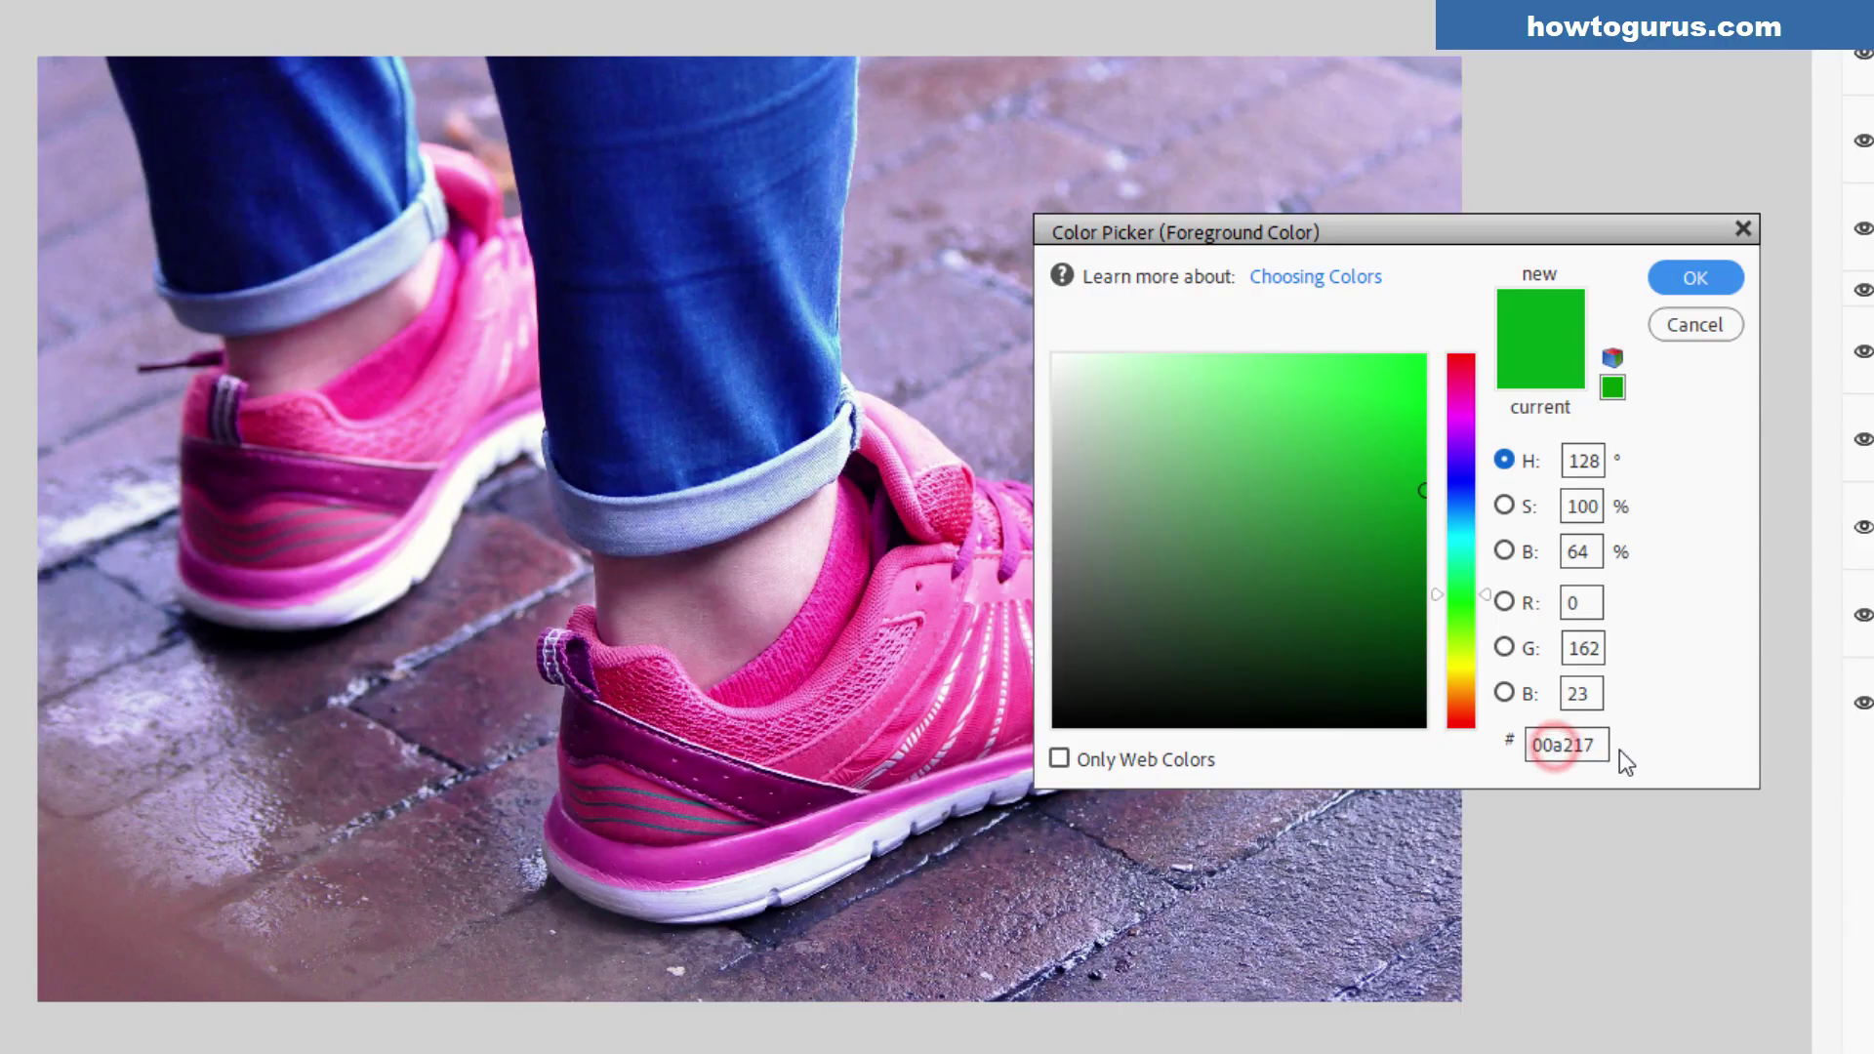
key("ctrl+a")
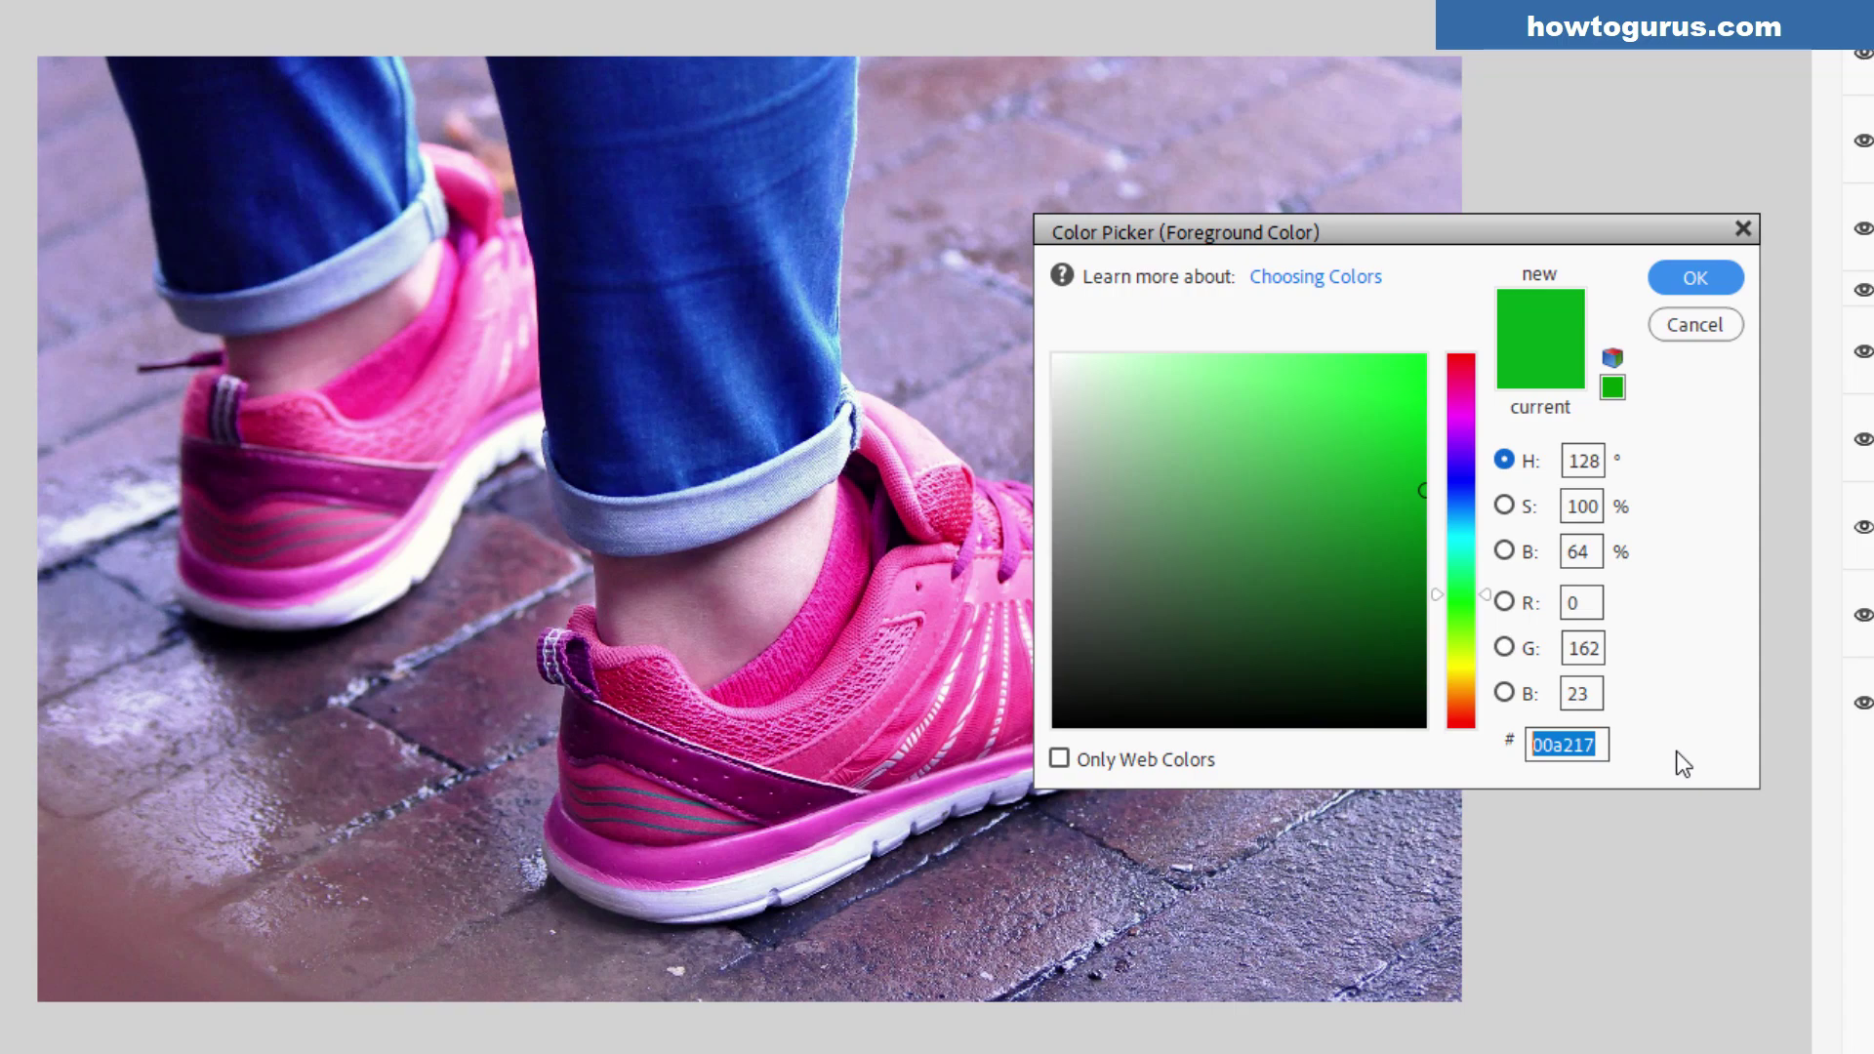
key("Right")
double_click(1601, 744)
left_click(1701, 287)
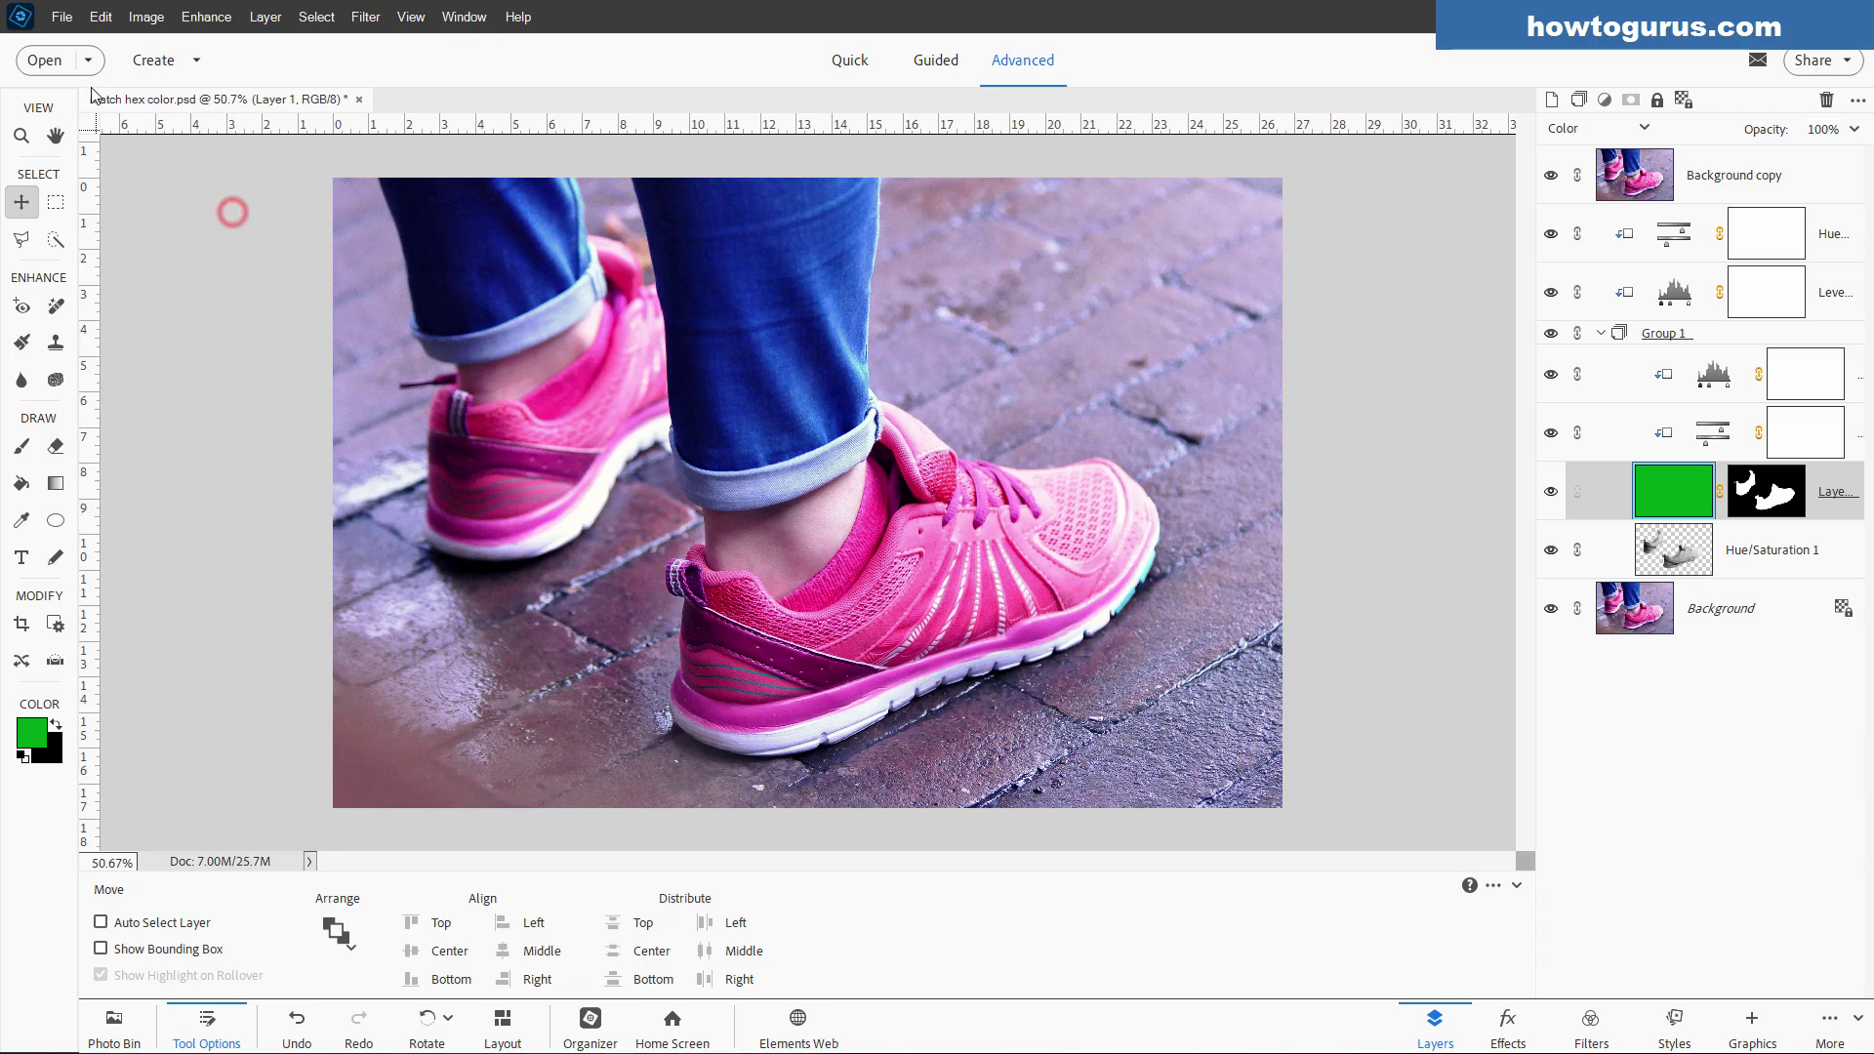
- Open feet-965688_1920.jpg from the recently edited files and dock it beside the first document
left_click(61, 17)
mouse_move(188, 122)
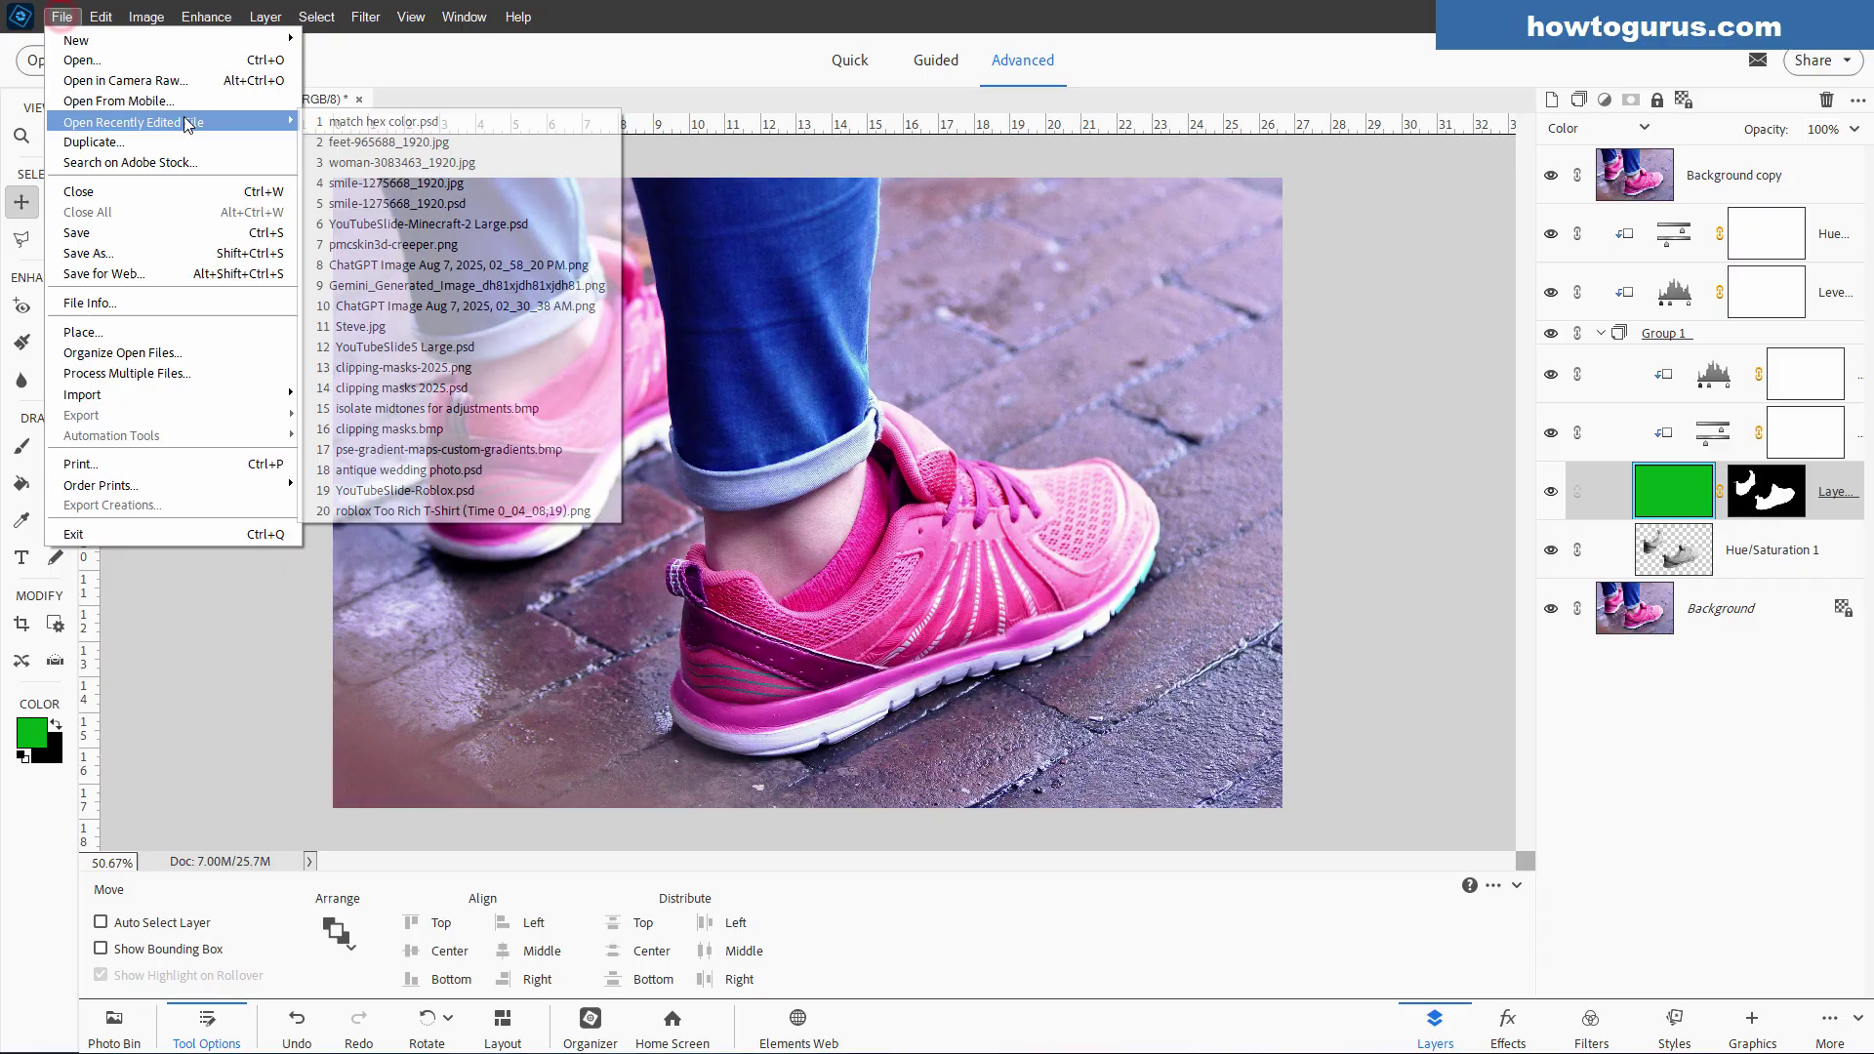
left_click(377, 141)
left_click_drag(412, 112, 684, 102)
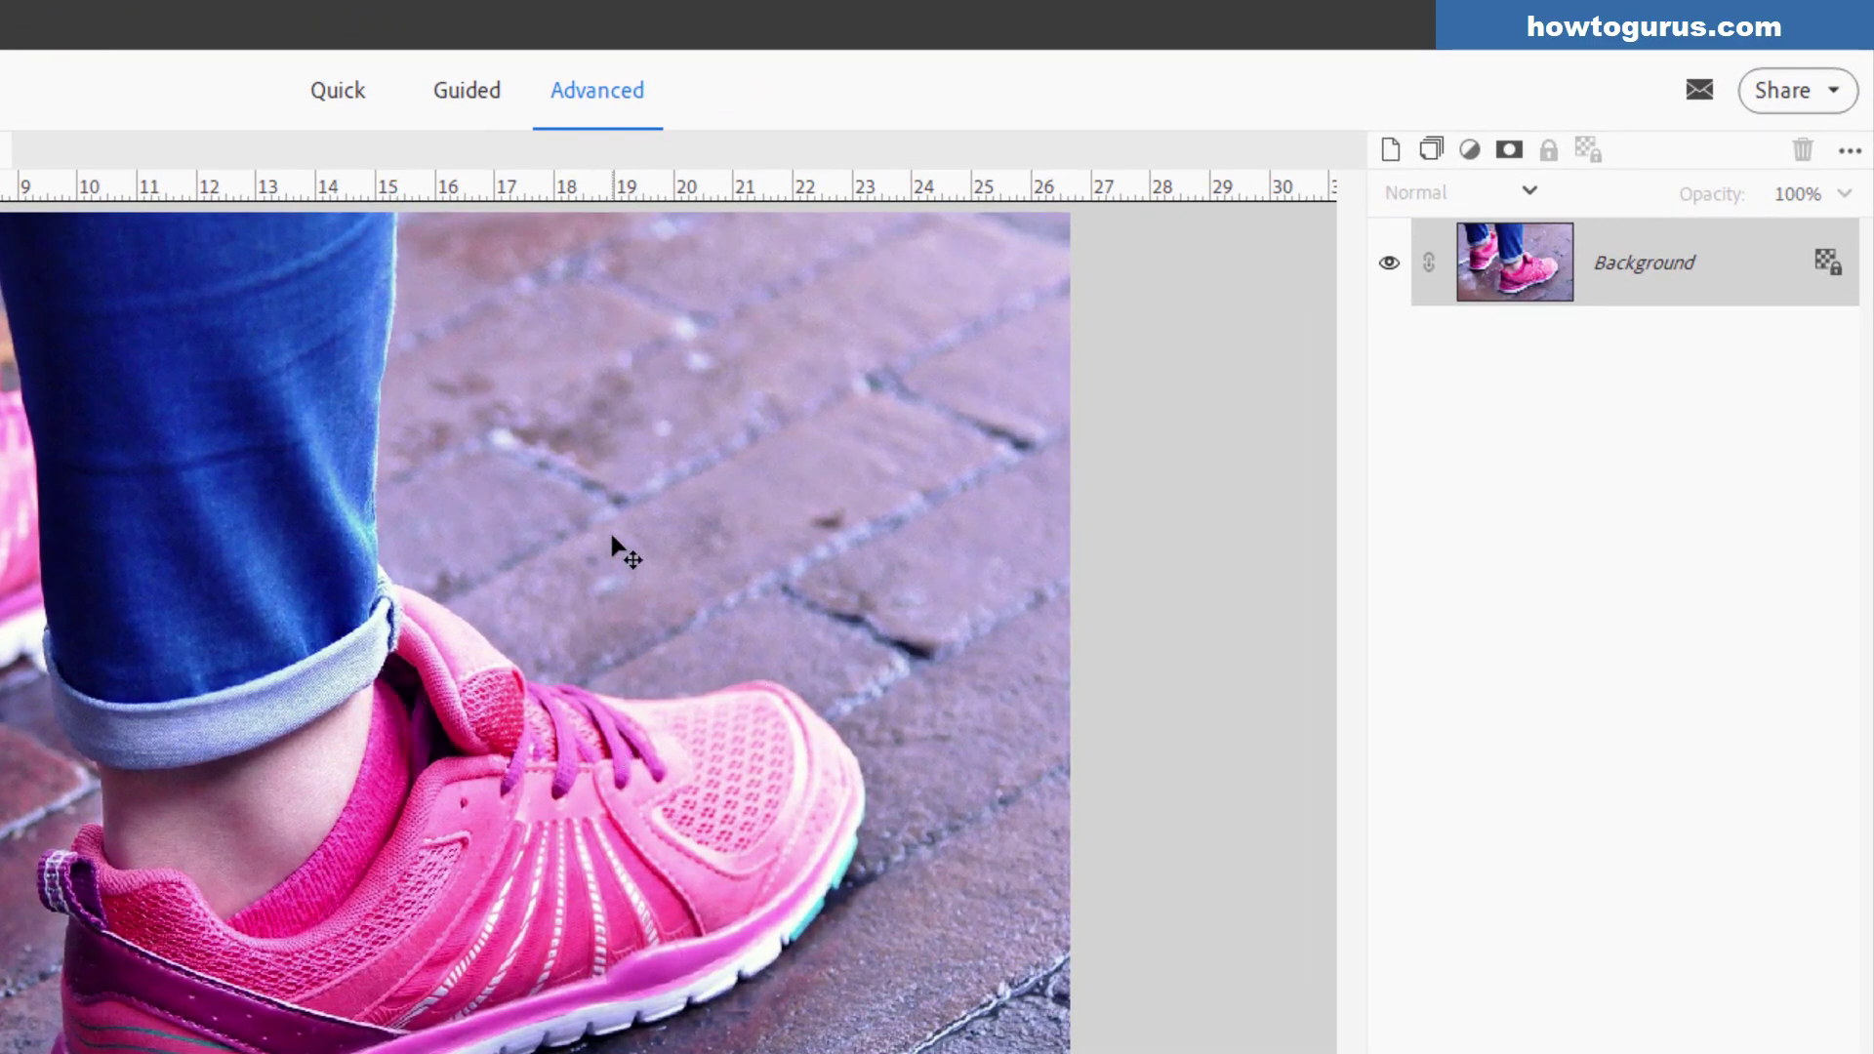
- Duplicate the Background layer as Background copy and hide the original Background
right_click(1656, 271)
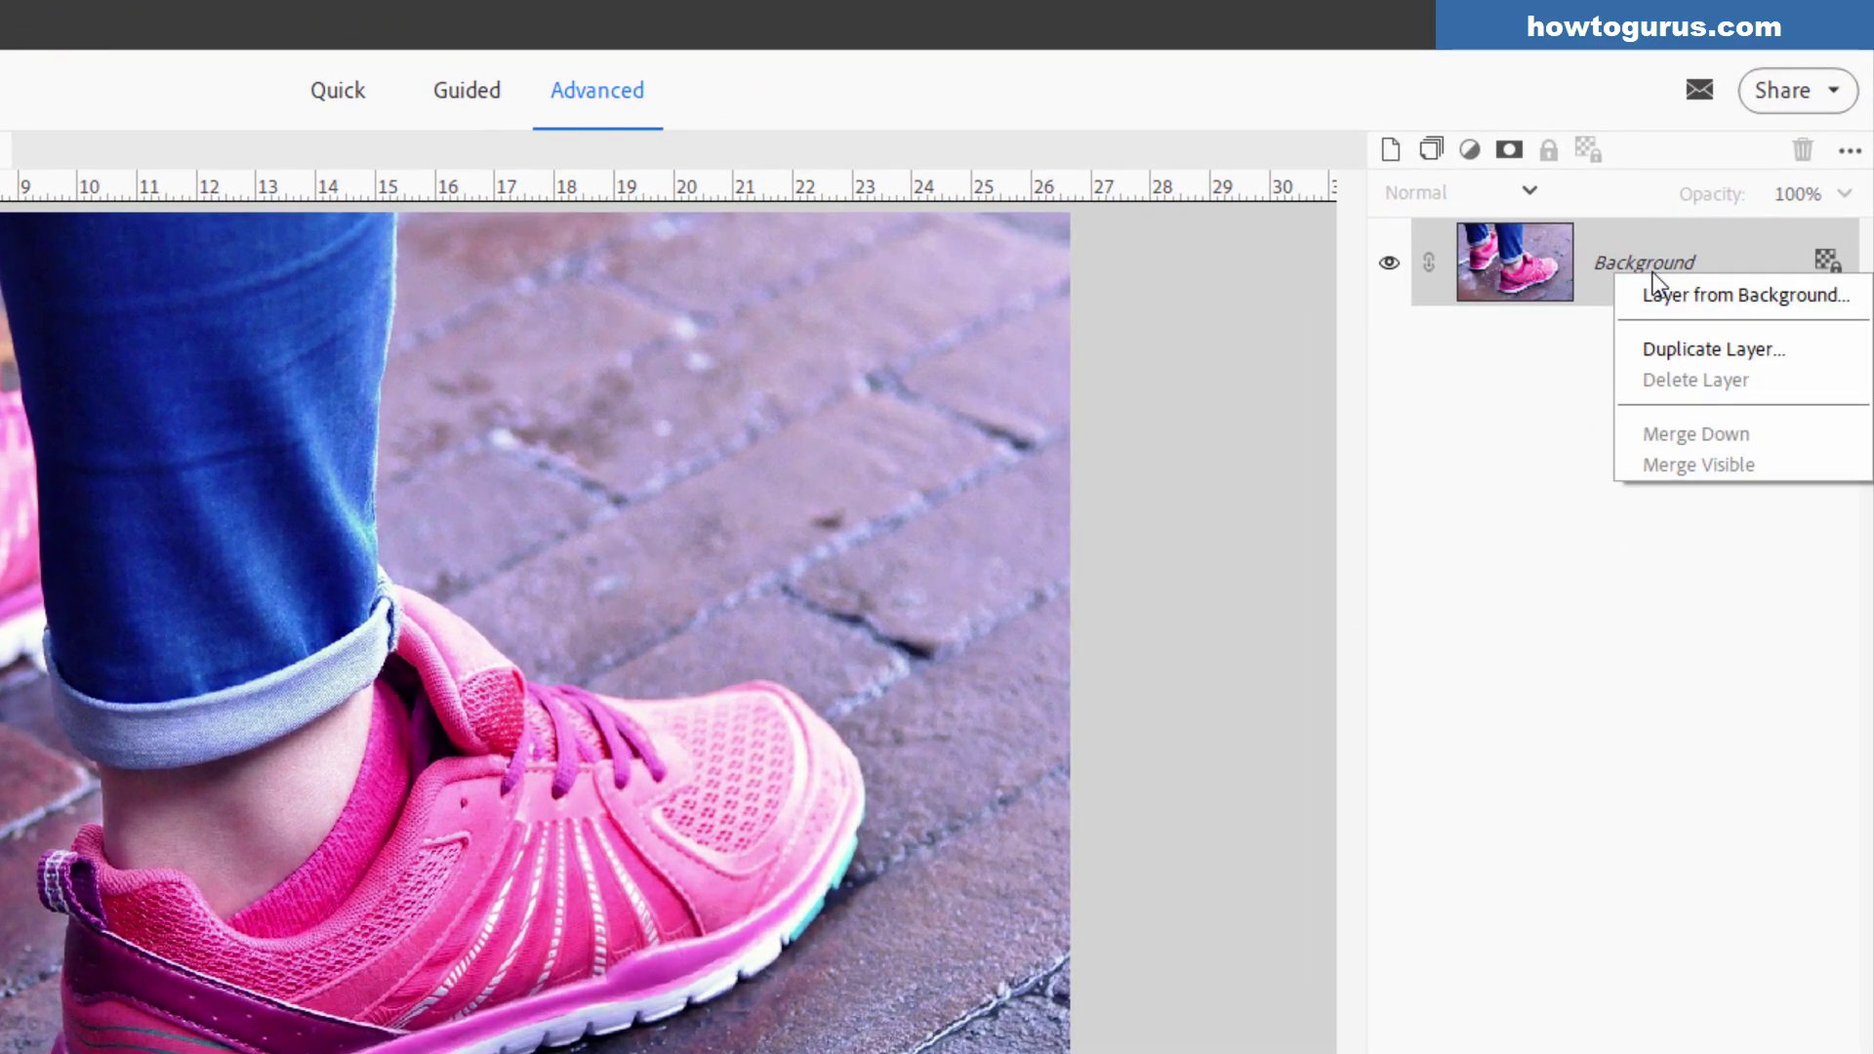
left_click(1688, 350)
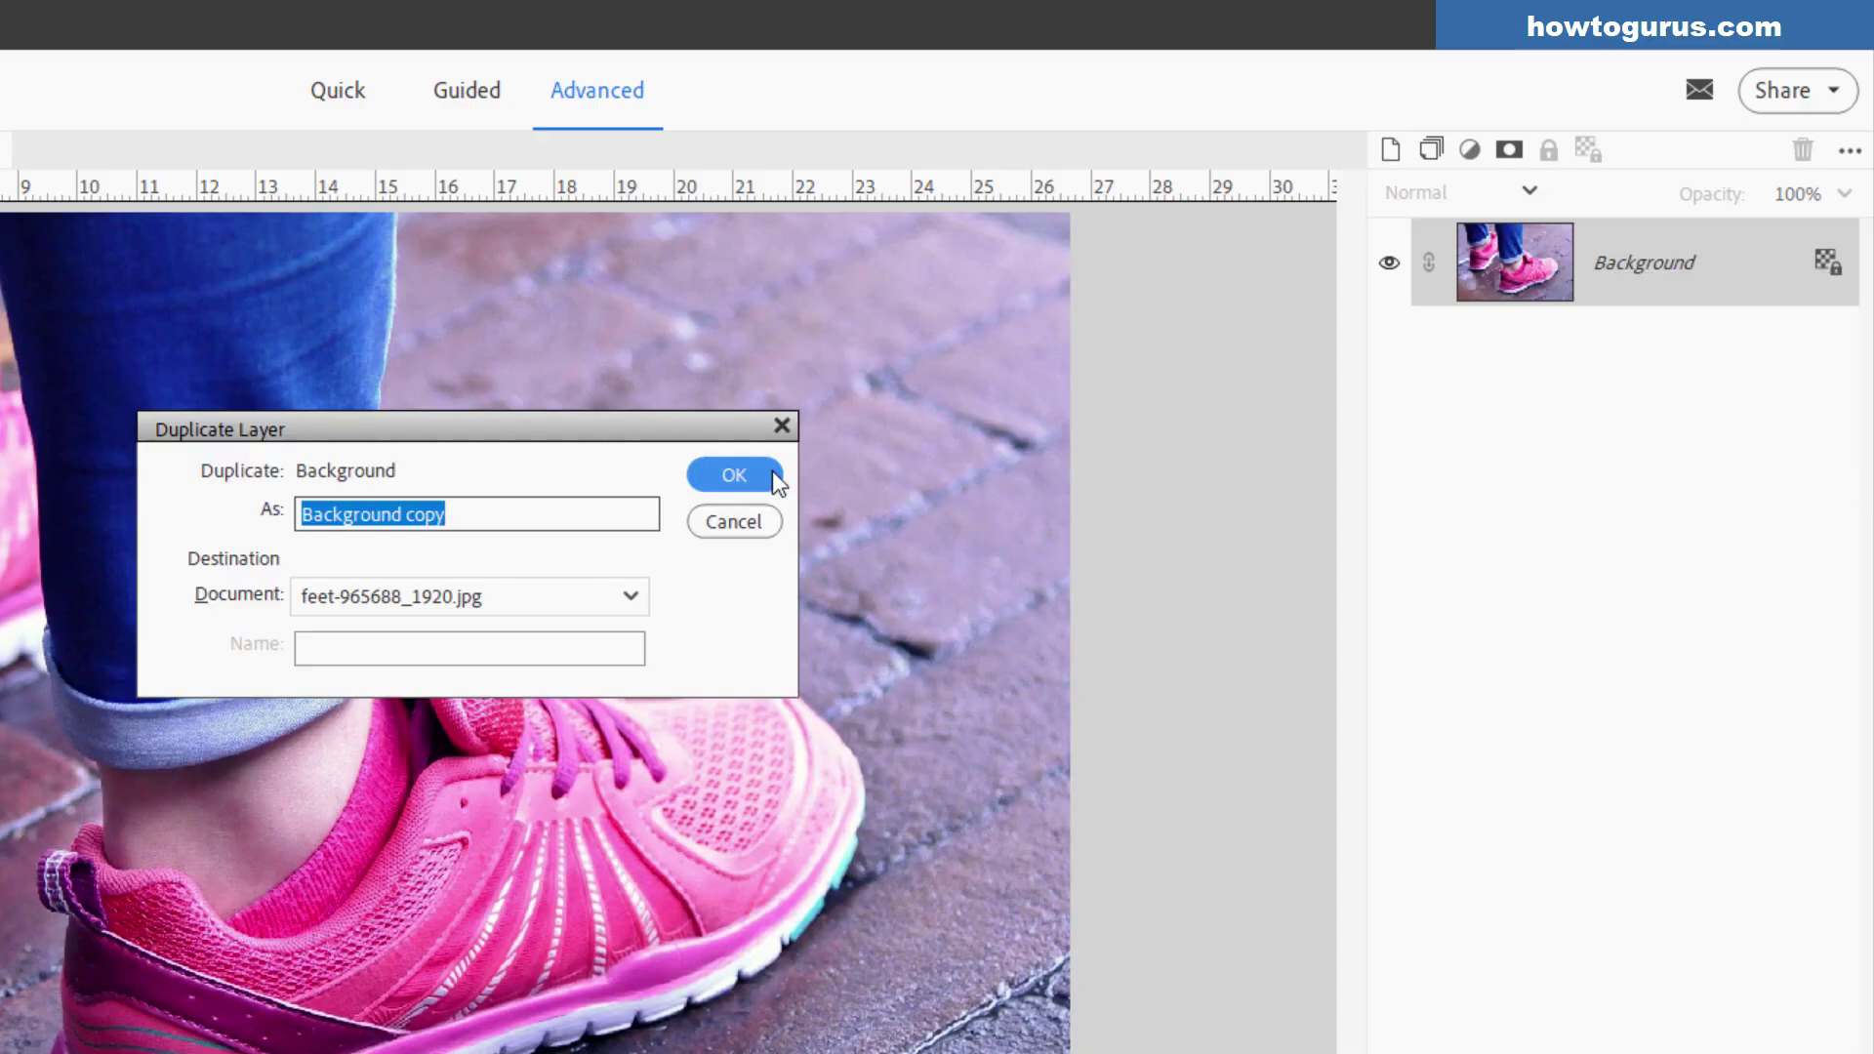
left_click(771, 475)
left_click(1389, 350)
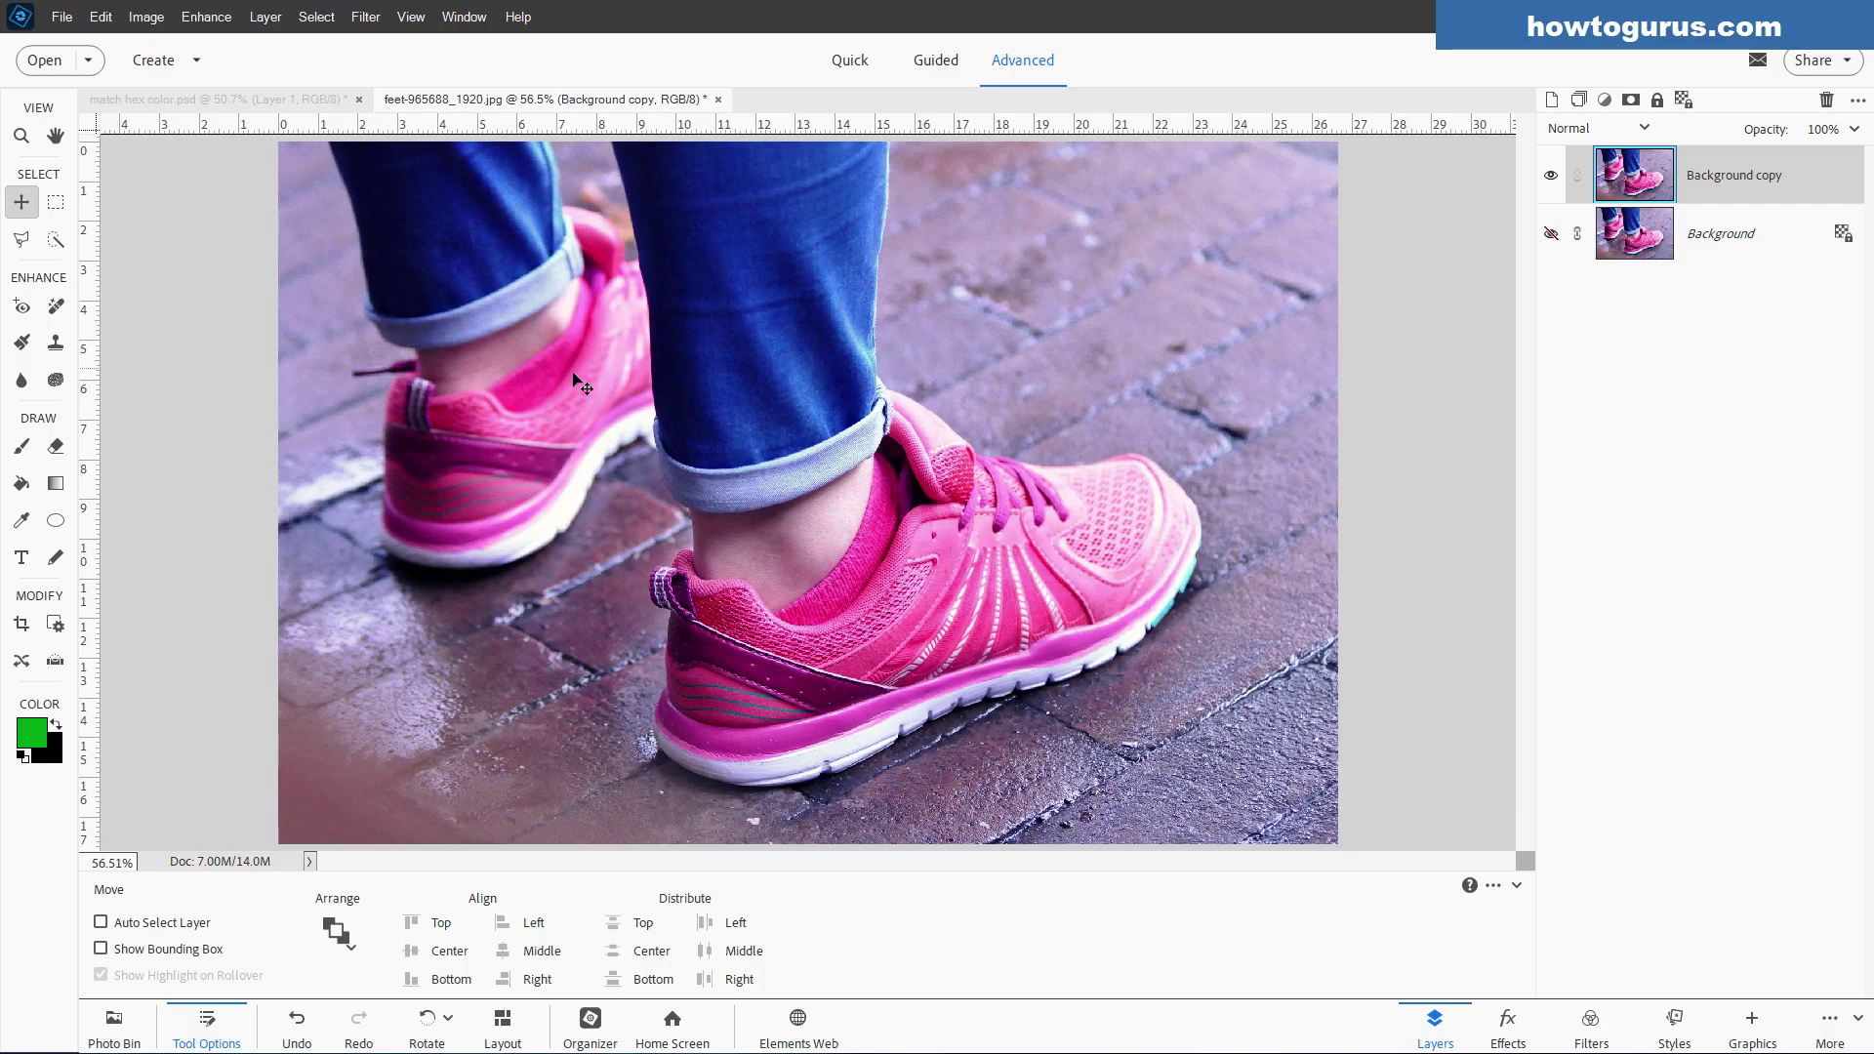
scroll(420, 395, "up", 5)
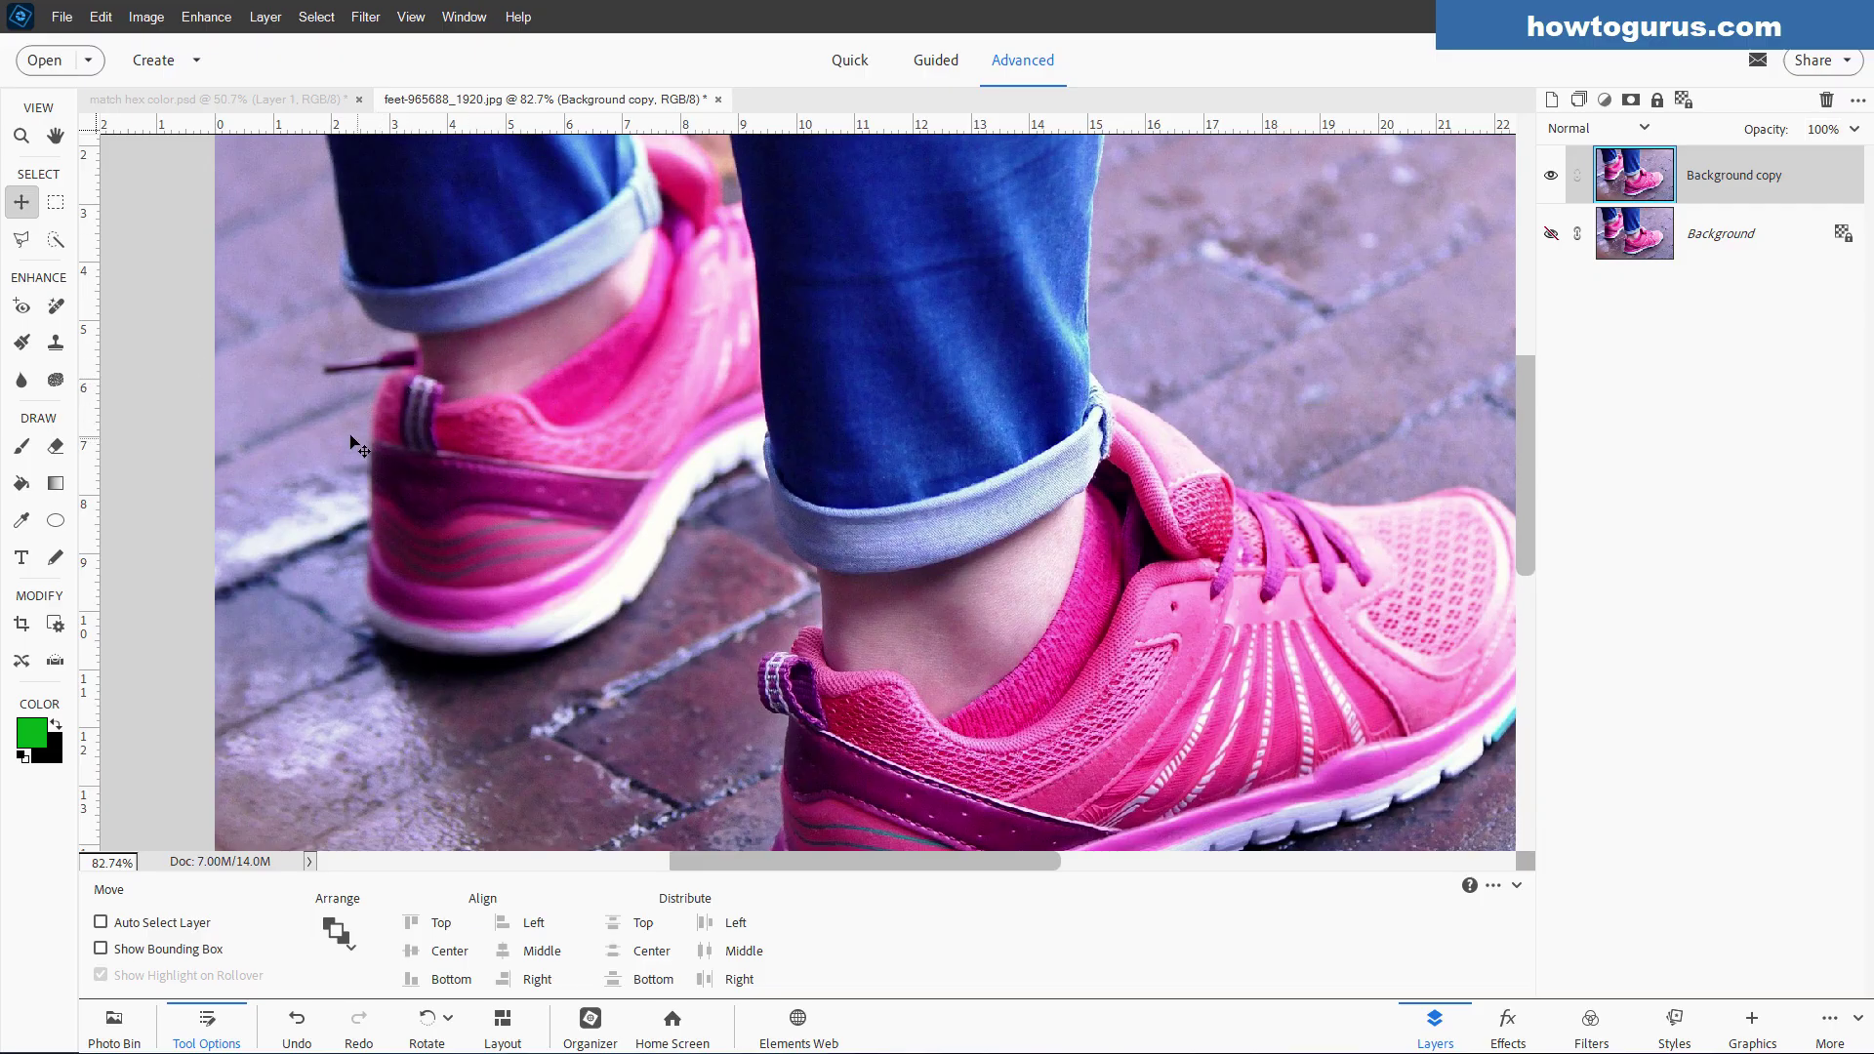
- Select the Polygonal Lasso in New Selection mode with Feather set to 1 px
left_click(21, 238)
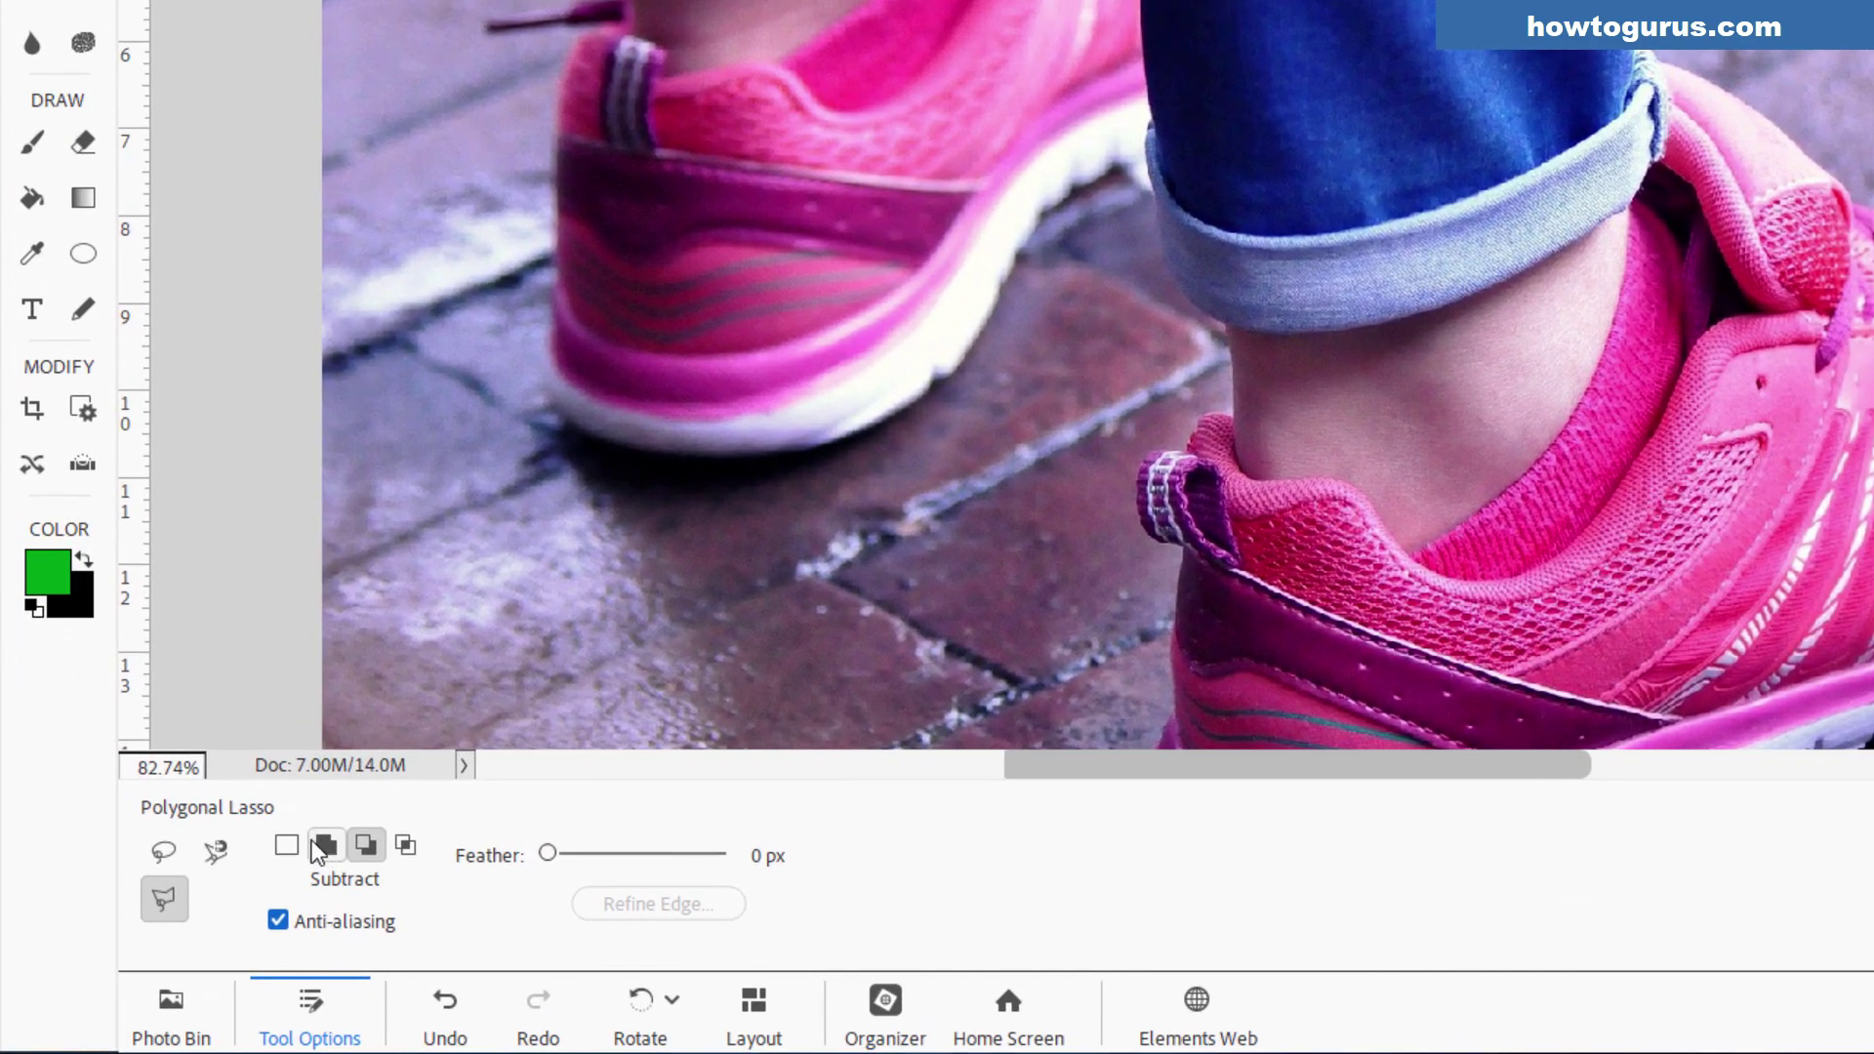
left_click(195, 909)
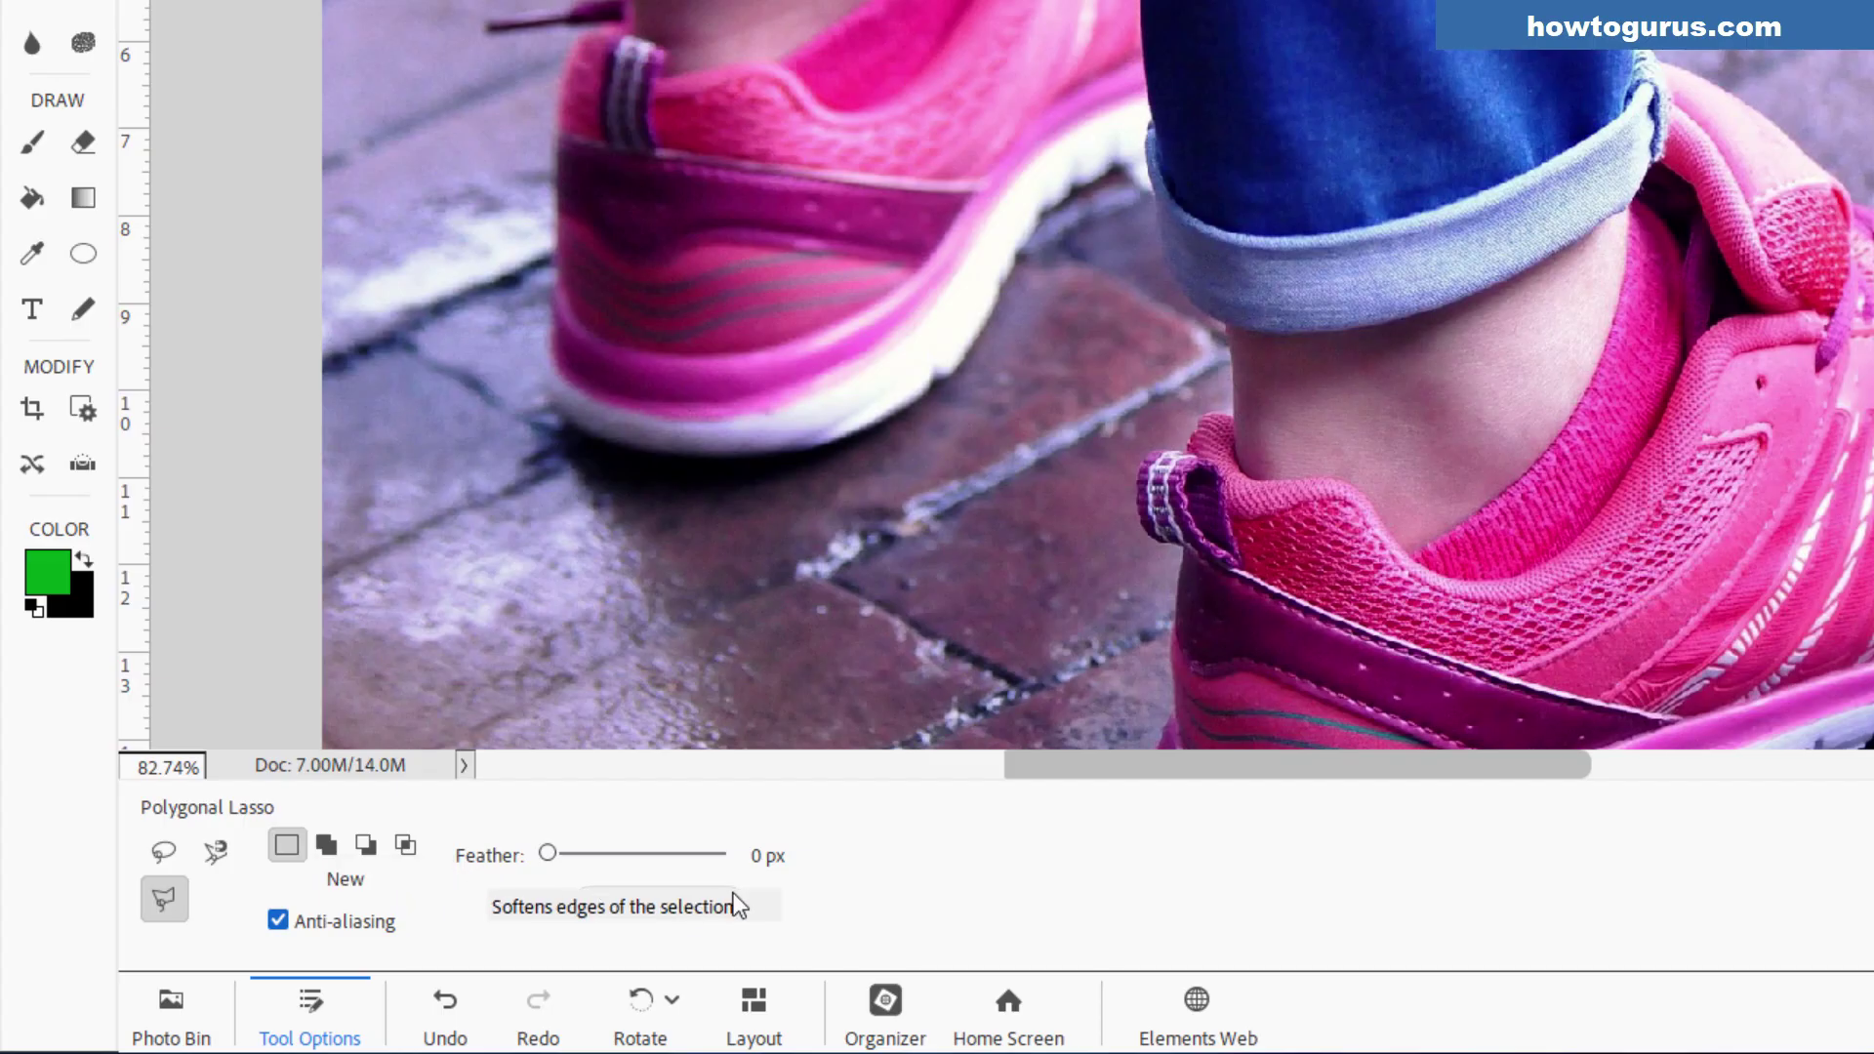
double_click(761, 856)
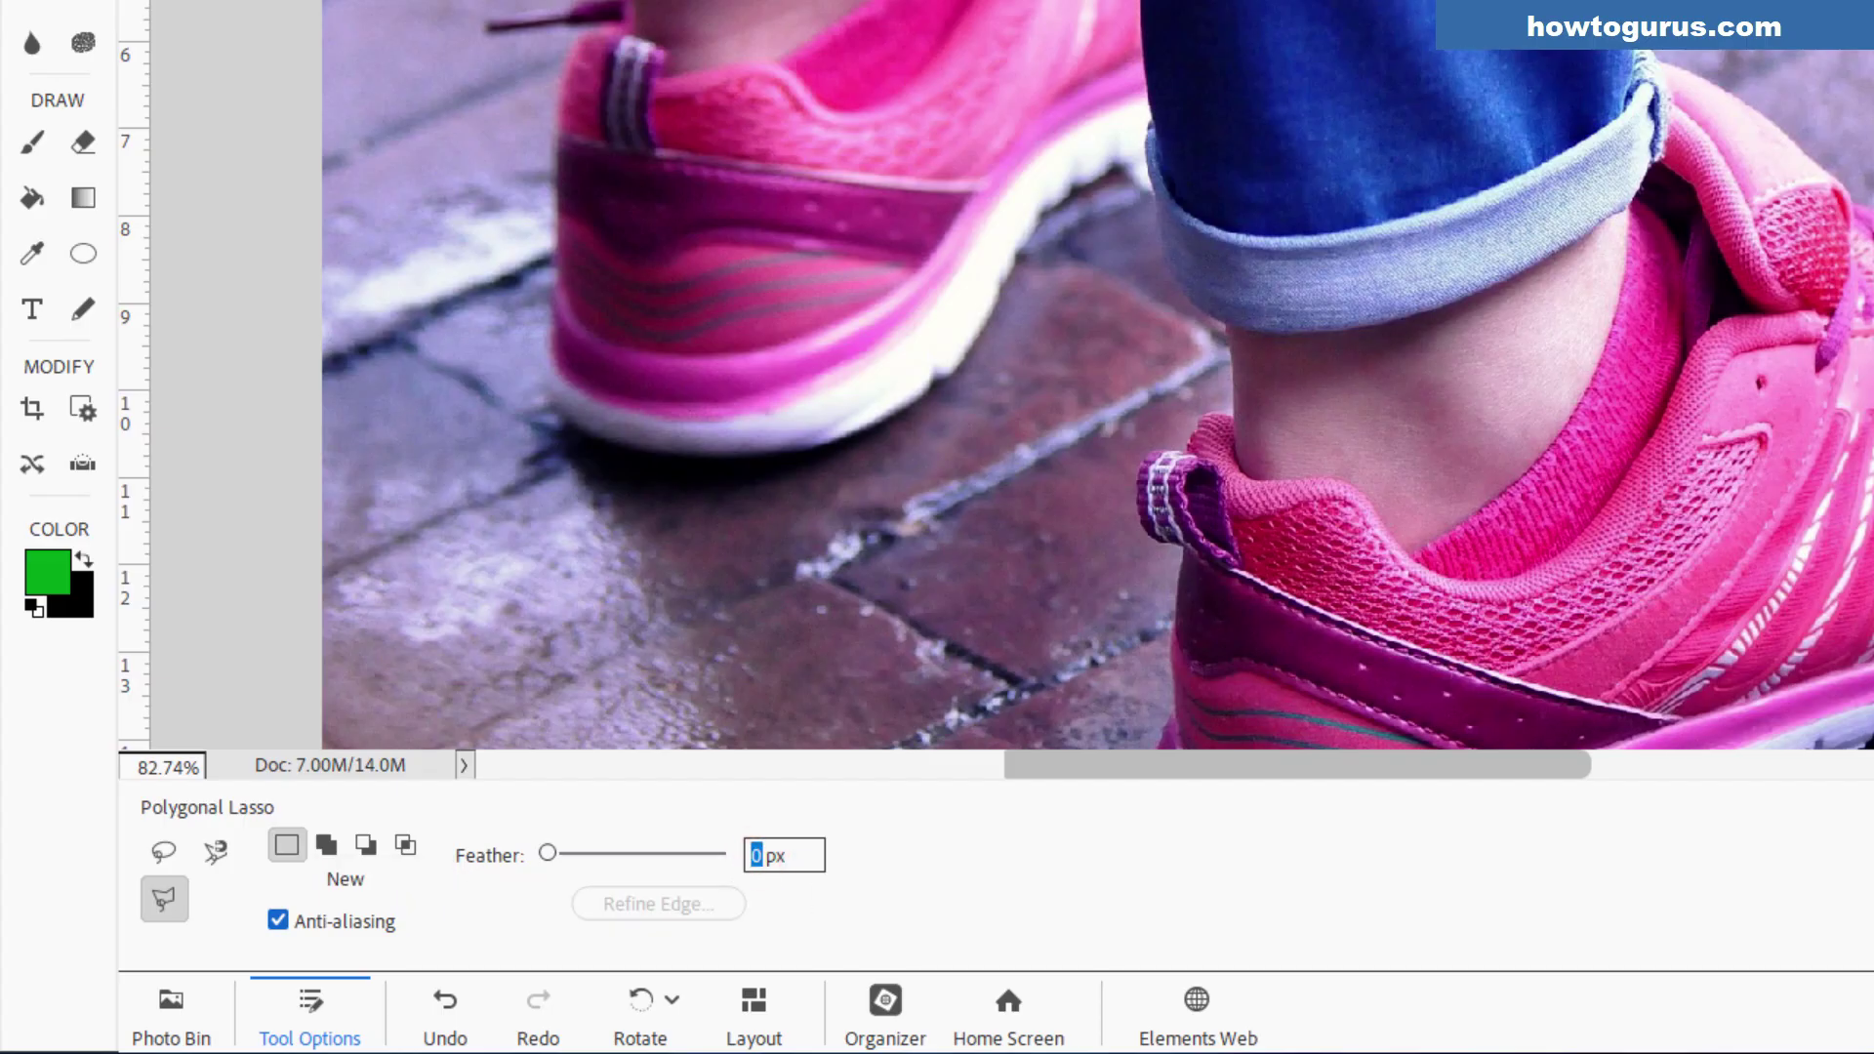
type("1")
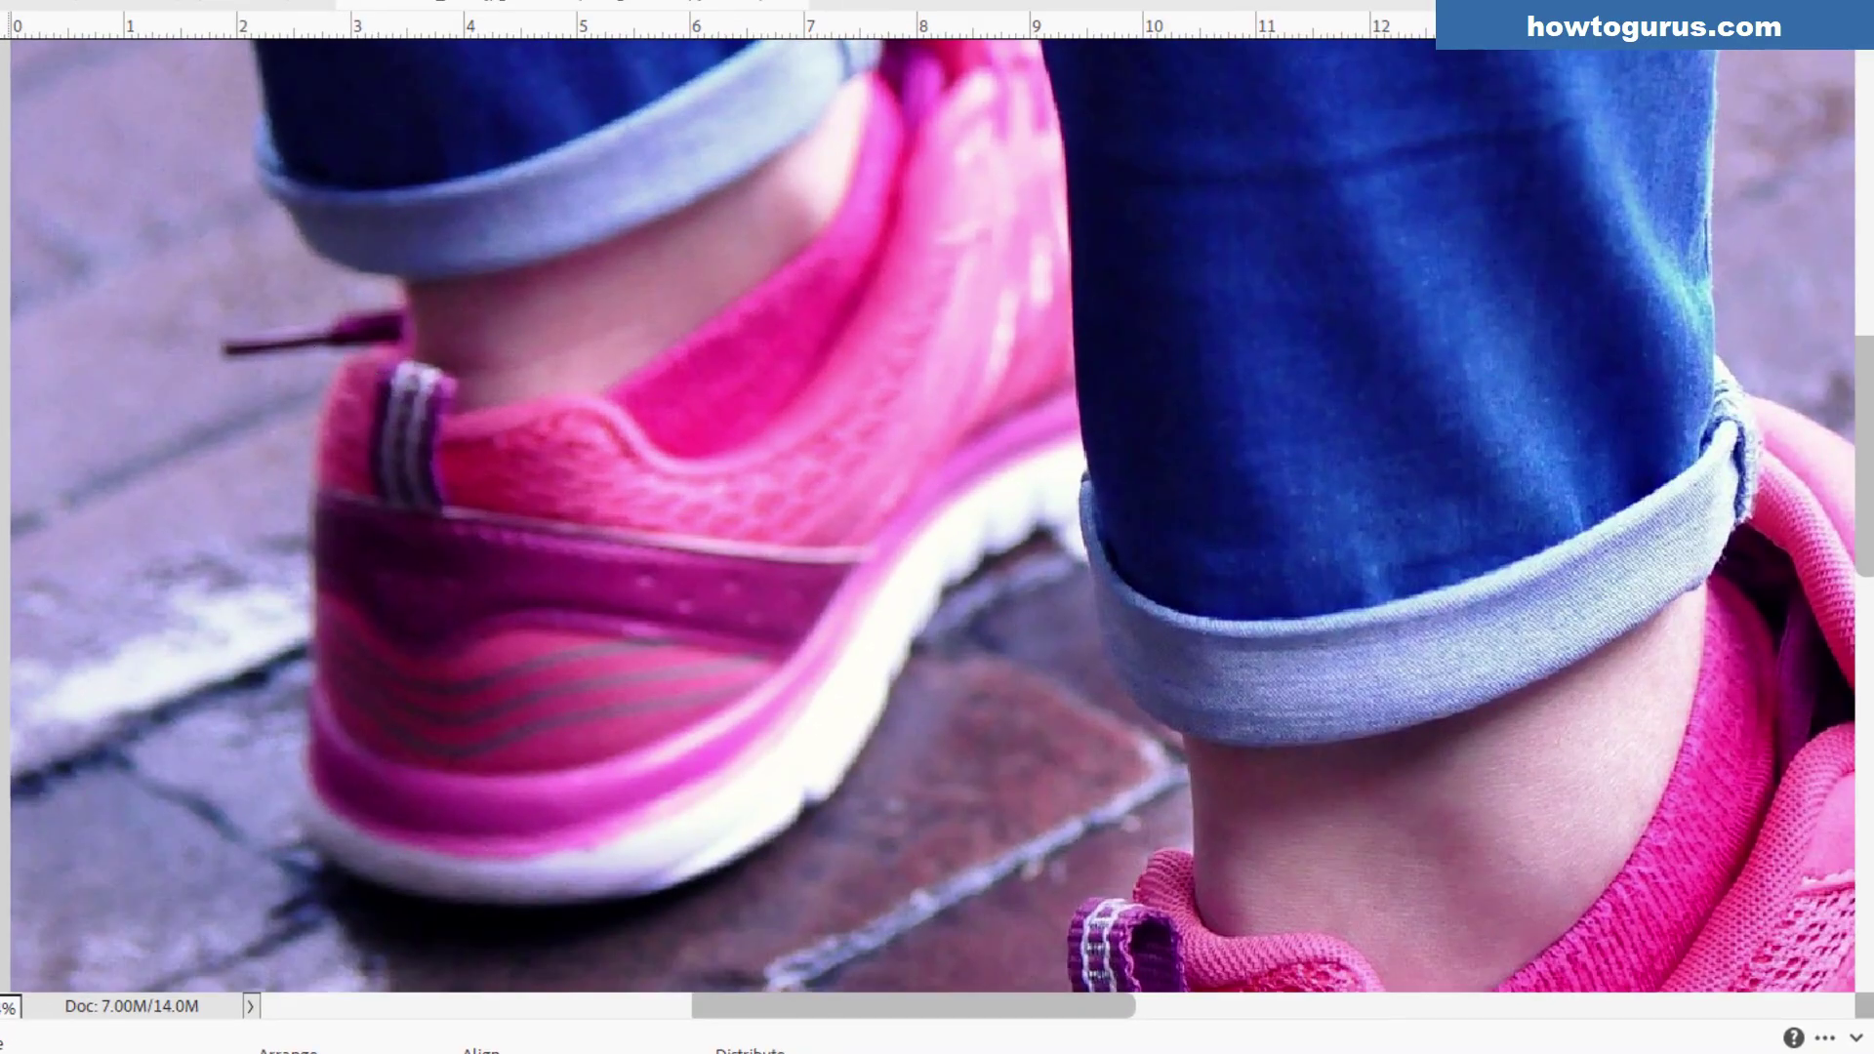
key("l")
- Start an outline at the shoelace tip, then undo the accidentally closed selection
left_click(369, 311)
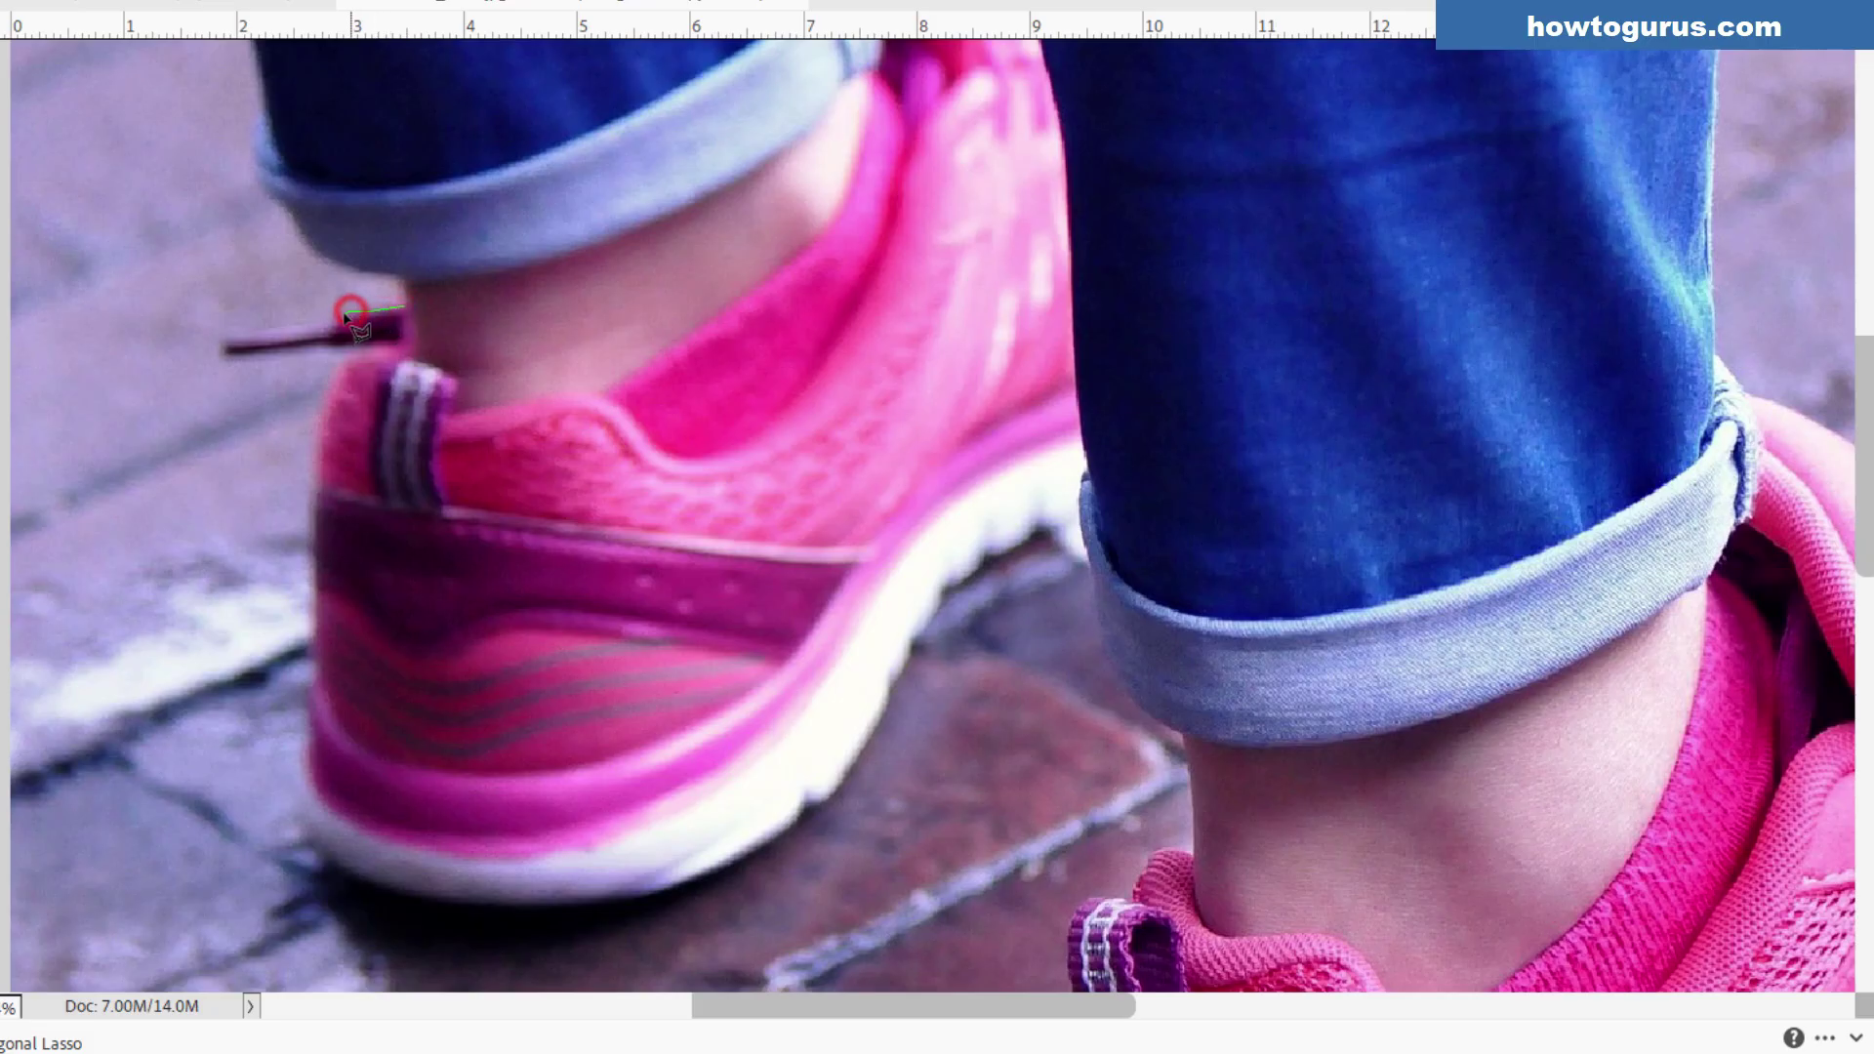
left_click(337, 316)
left_click(223, 355)
left_click(223, 355)
key("ctrl+z")
- Trace the outline from the shoelace down the back shoe's heel to its bottom
left_click(403, 311)
left_click(223, 339)
left_click(239, 354)
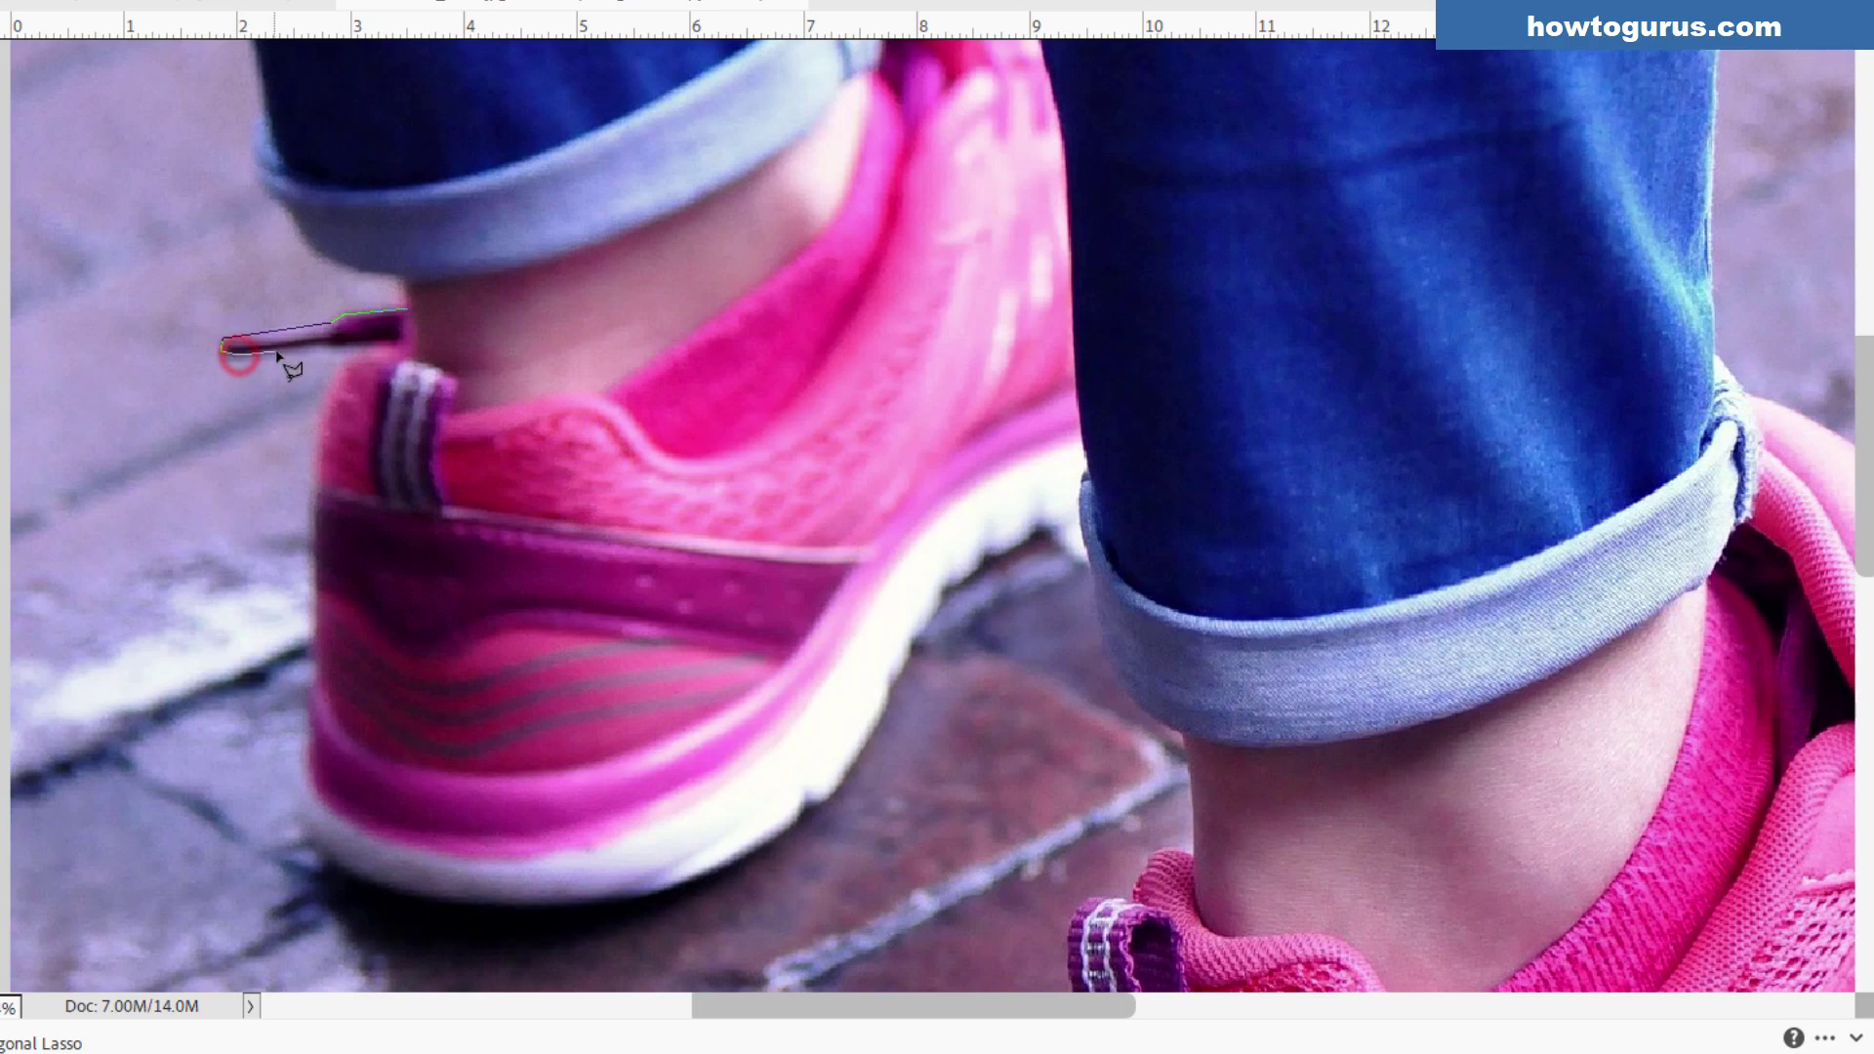
left_click(331, 352)
left_click(361, 347)
left_click(336, 367)
left_click(319, 415)
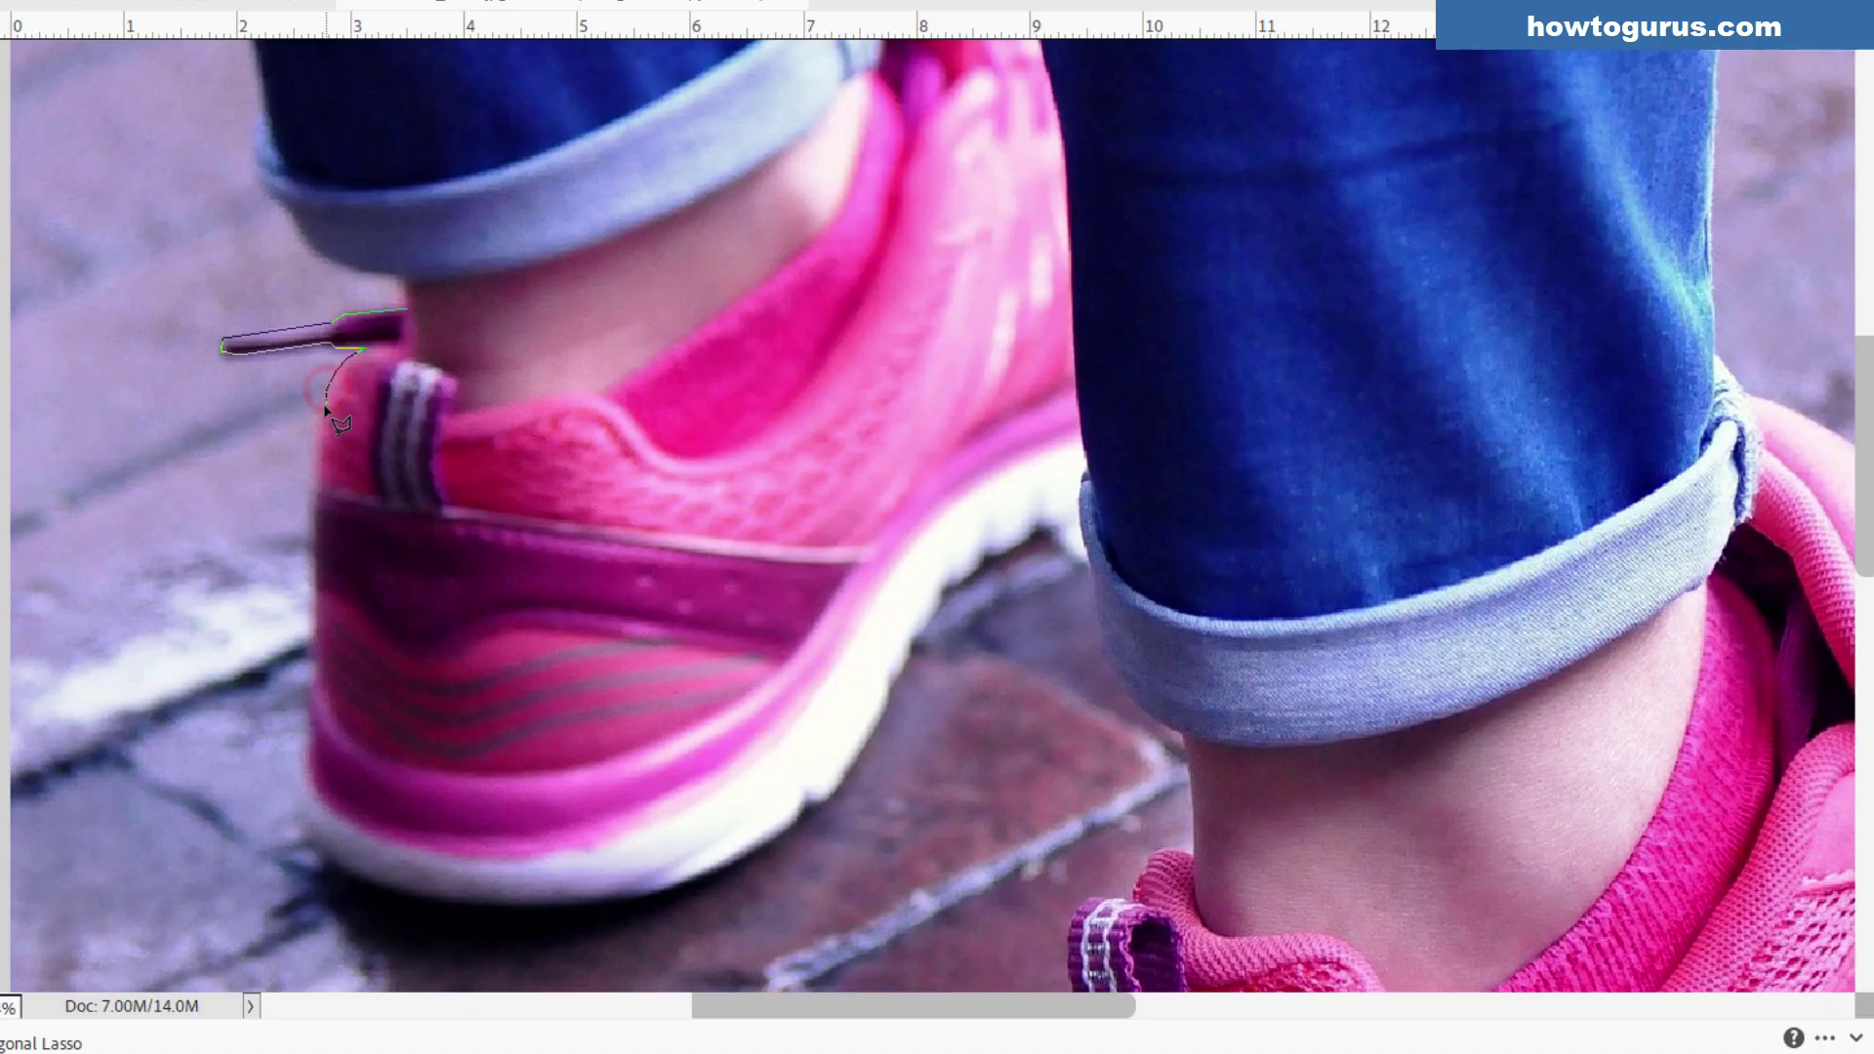
left_click(314, 472)
left_click(311, 501)
left_click(313, 539)
left_click(313, 579)
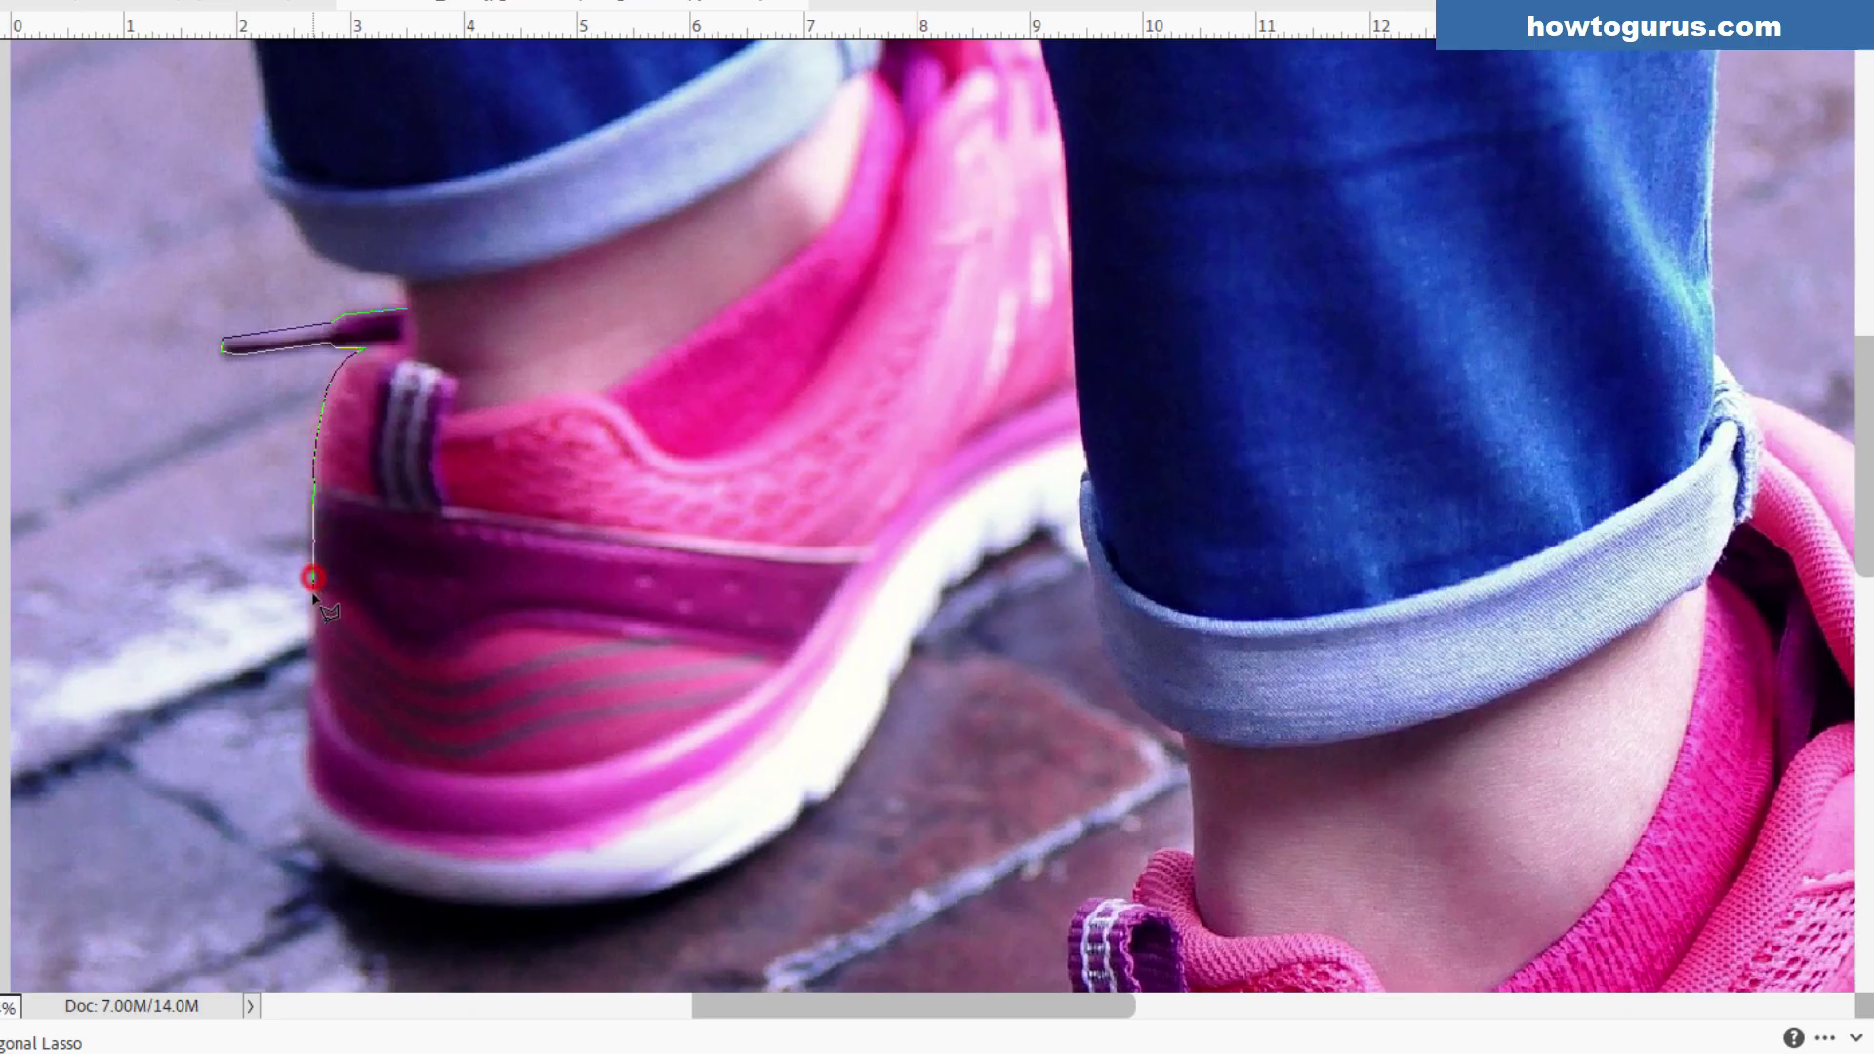
left_click(312, 686)
left_click(322, 806)
- Continue the outline along the sole and up to the jeans edge
left_click(380, 839)
left_click(456, 856)
left_click(517, 858)
left_click(550, 858)
left_click(607, 838)
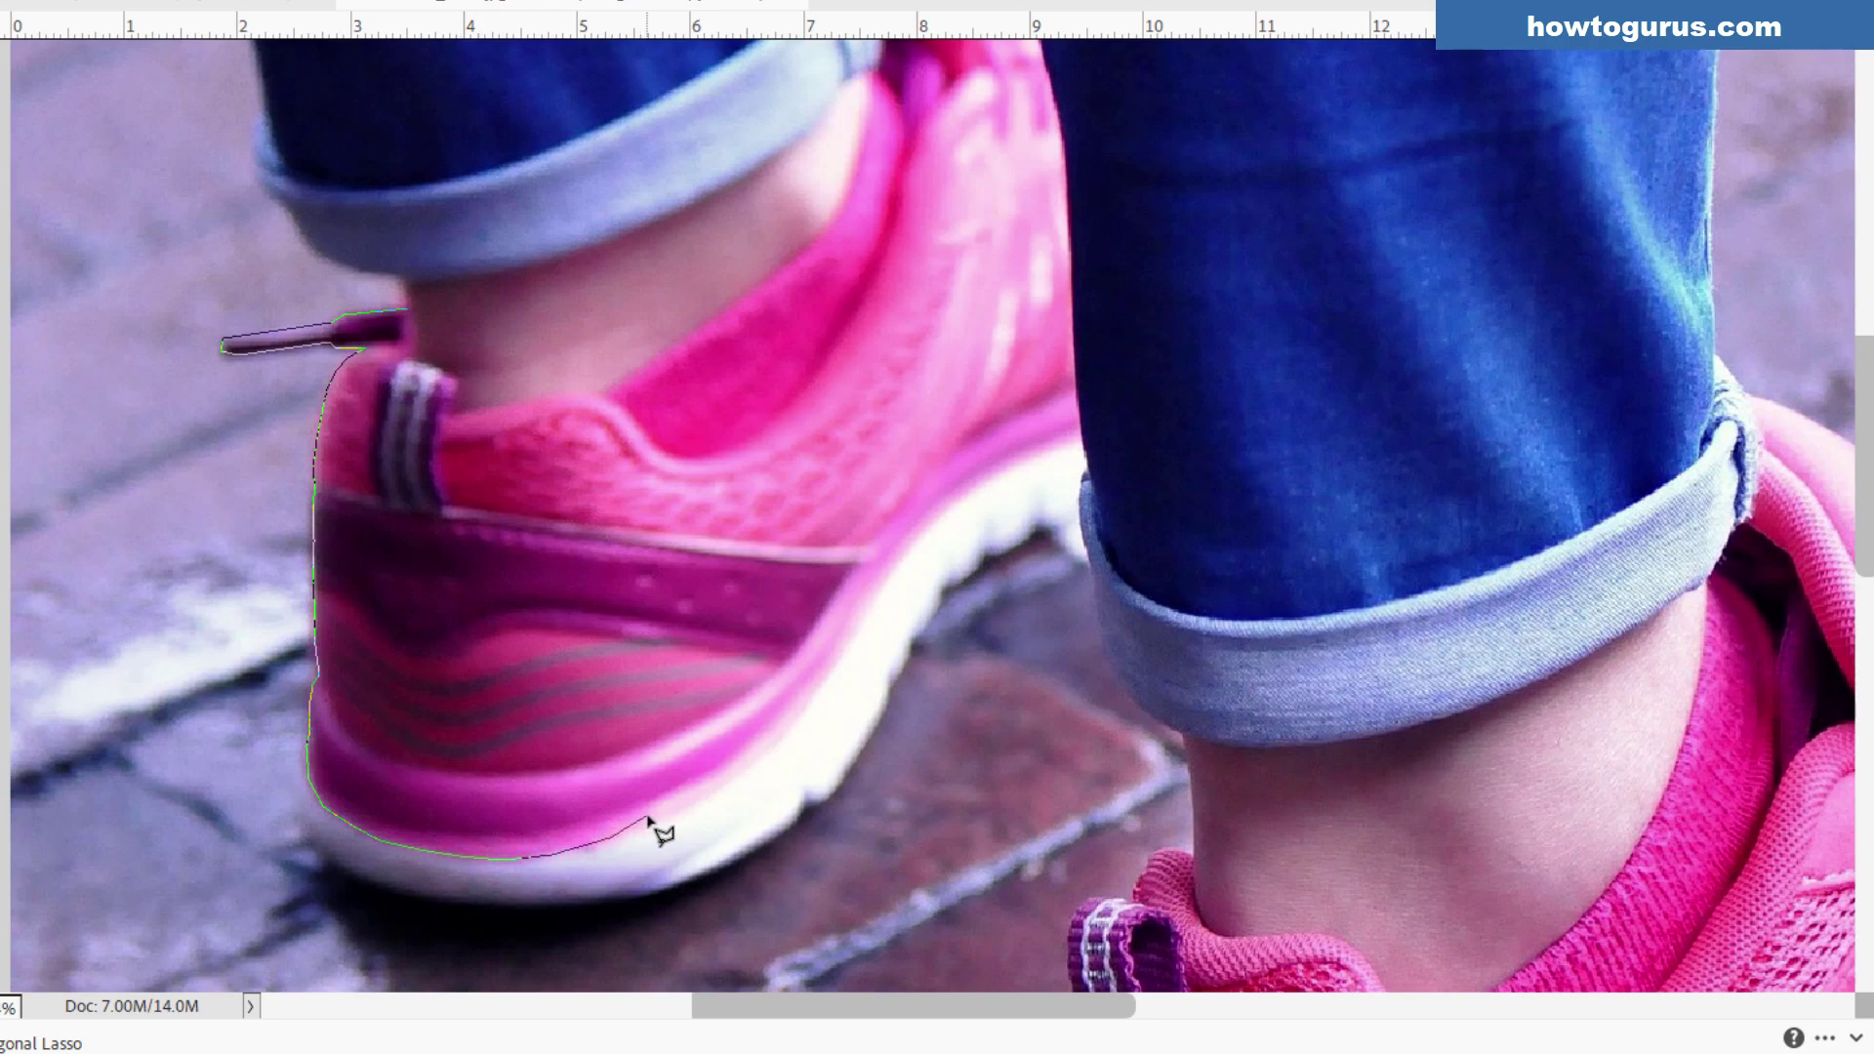
left_click(682, 794)
left_click(705, 780)
left_click(742, 759)
left_click(770, 729)
left_click(809, 689)
left_click(848, 634)
left_click(876, 598)
left_click(898, 562)
left_click(922, 539)
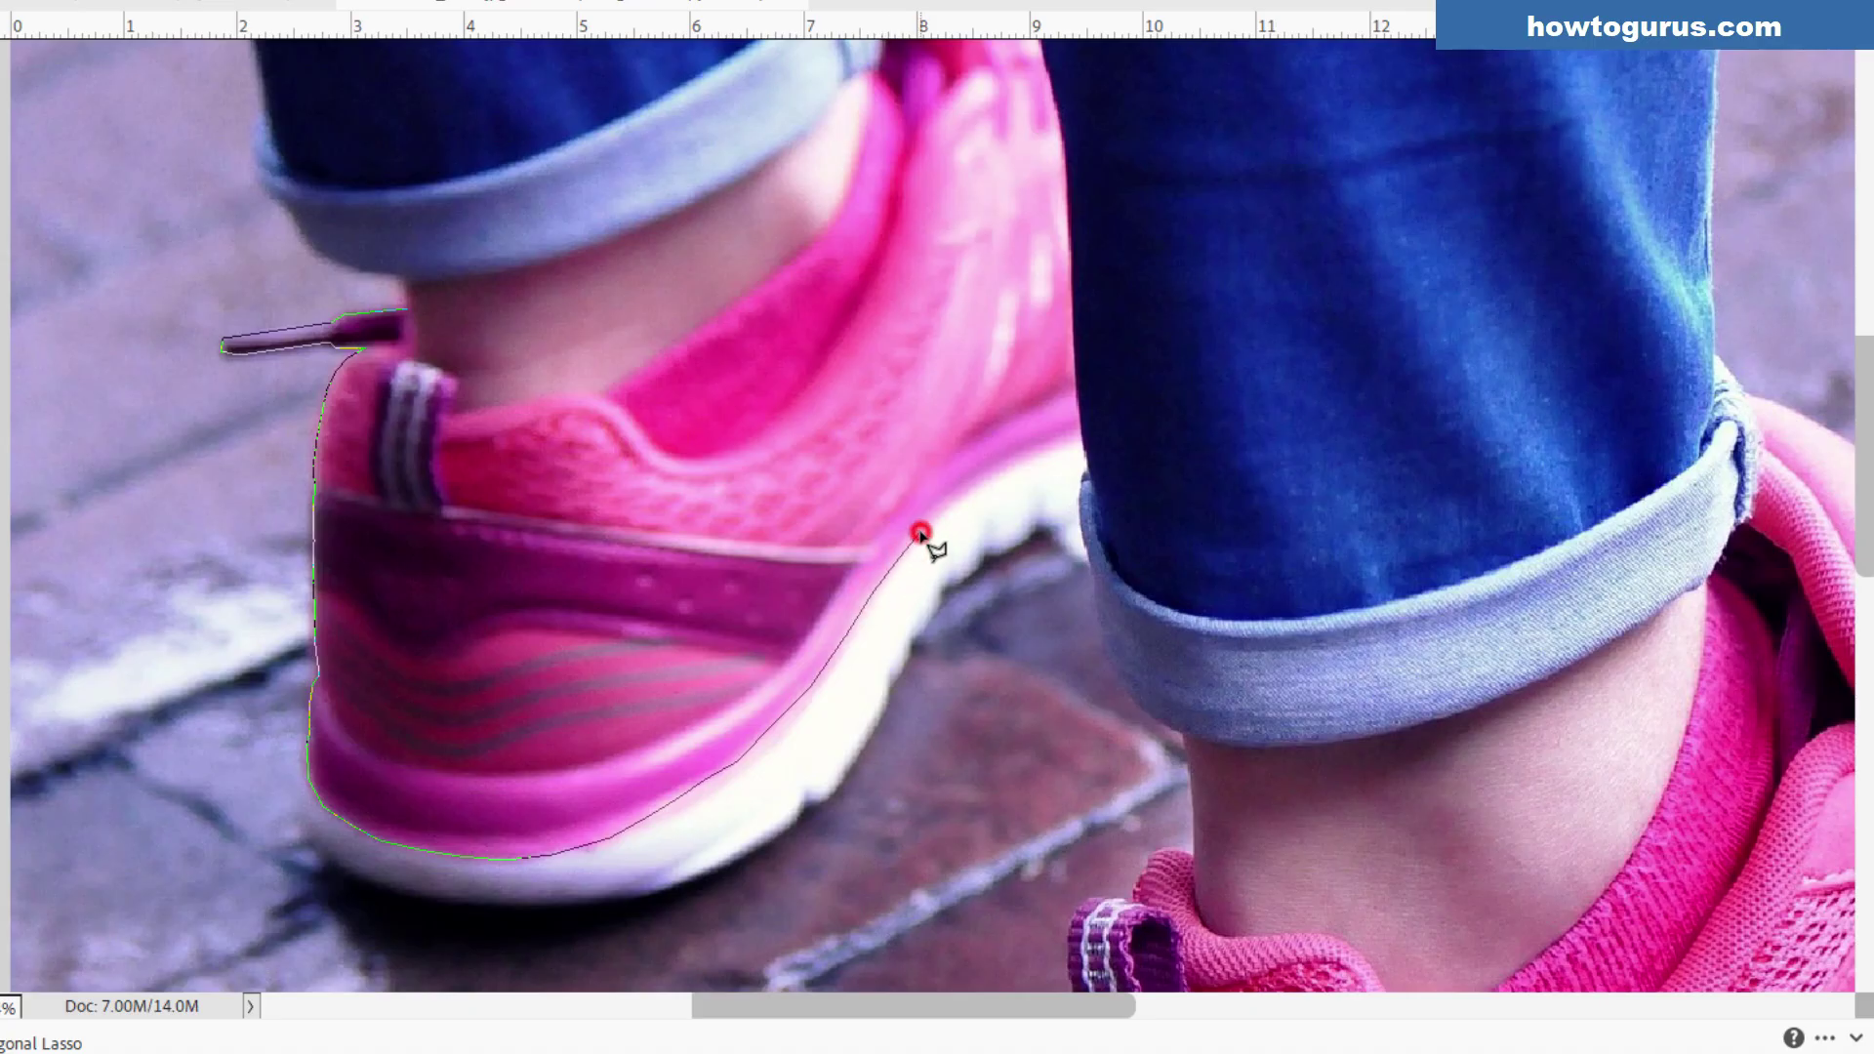
left_click(959, 499)
left_click(991, 480)
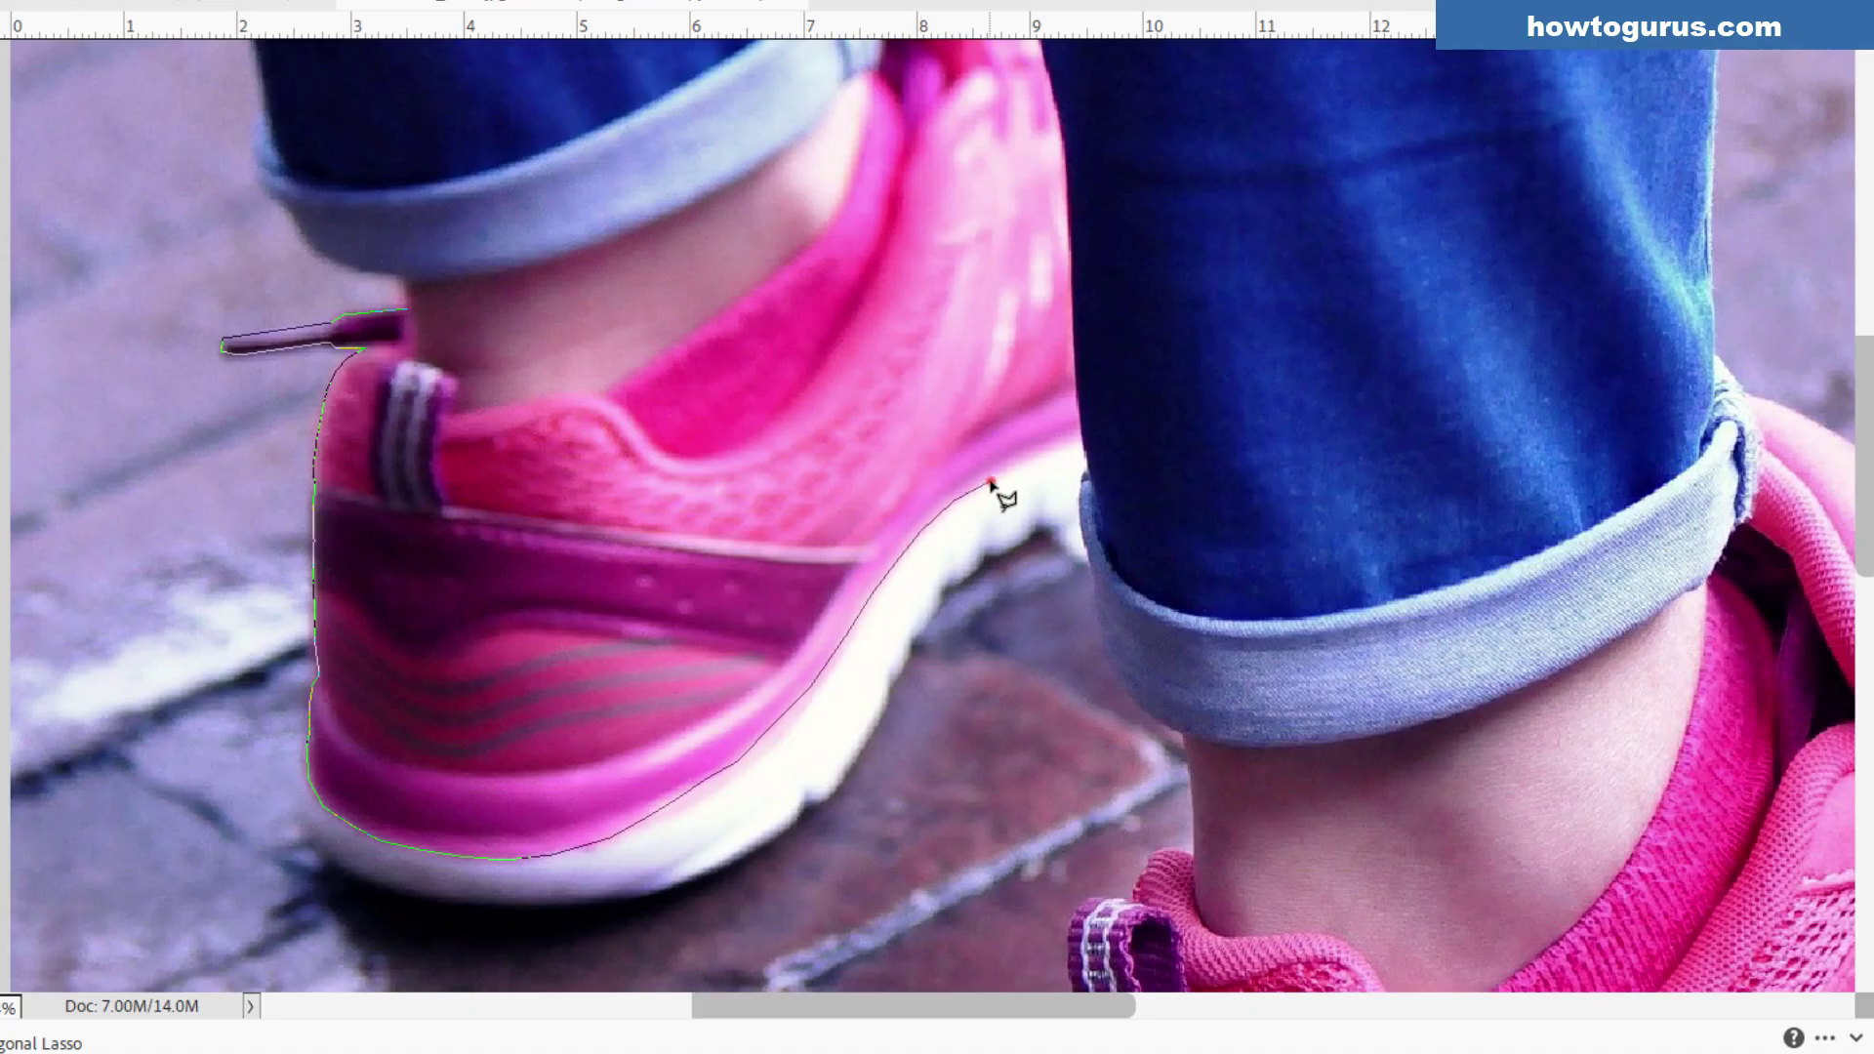
left_click(1037, 465)
left_click(1057, 450)
- Extend the outline up the jean edge, panning the view to reach the upper shoe
left_click(1081, 443)
left_click(1070, 235)
key("space")
left_click_drag(1054, 86, 1054, 207)
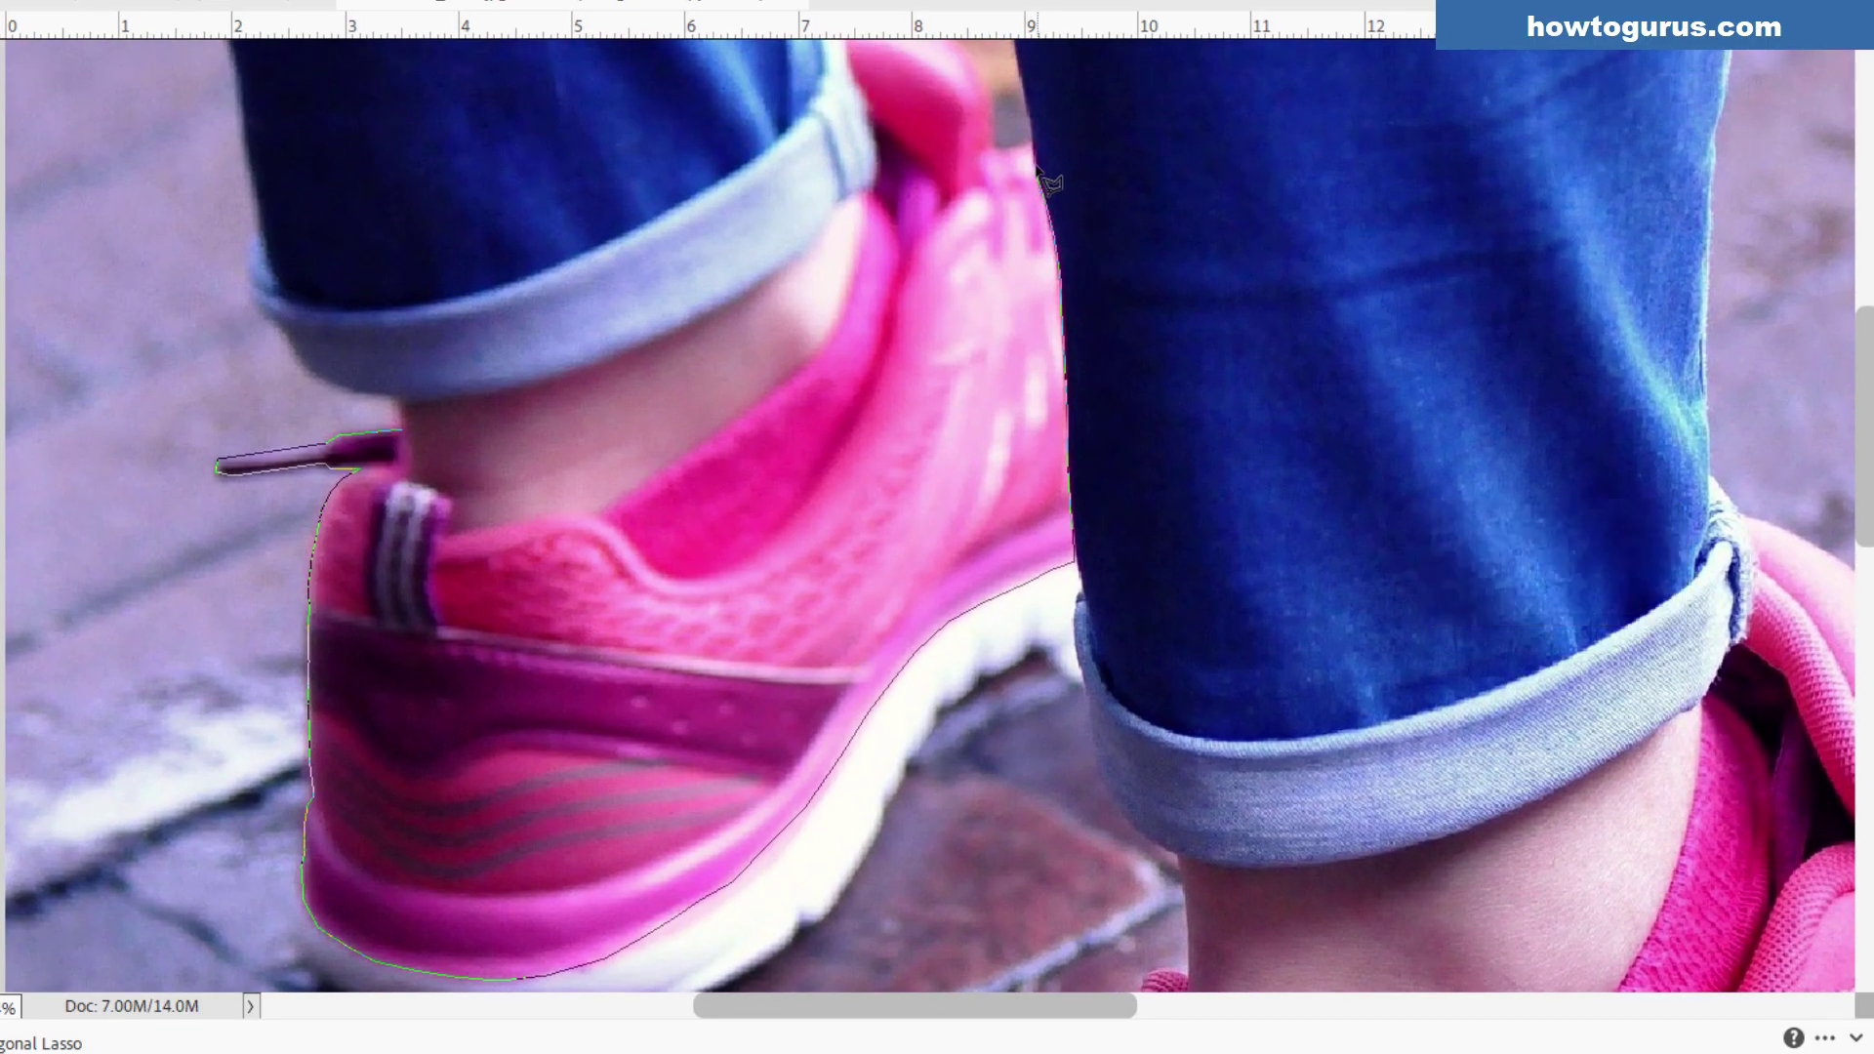
left_click(1032, 159)
key("space")
left_click_drag(1008, 167, 992, 259)
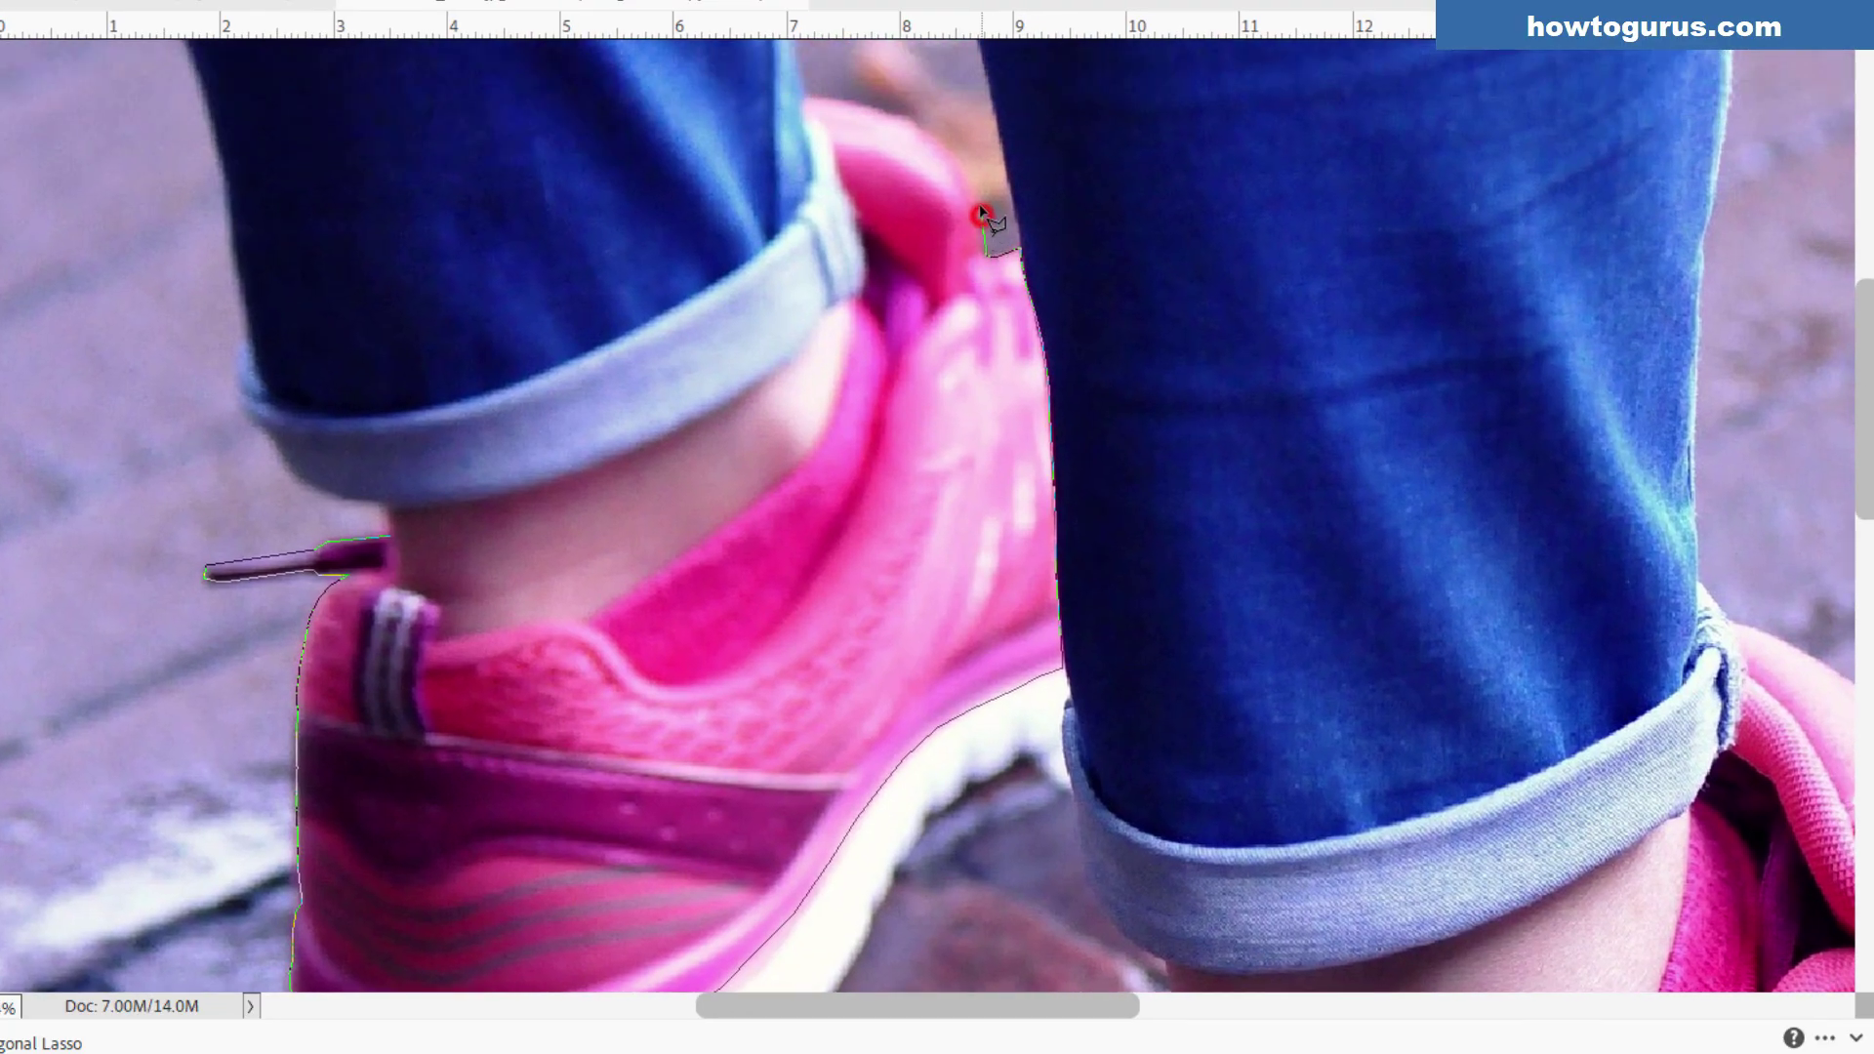
left_click_drag(961, 168, 928, 132)
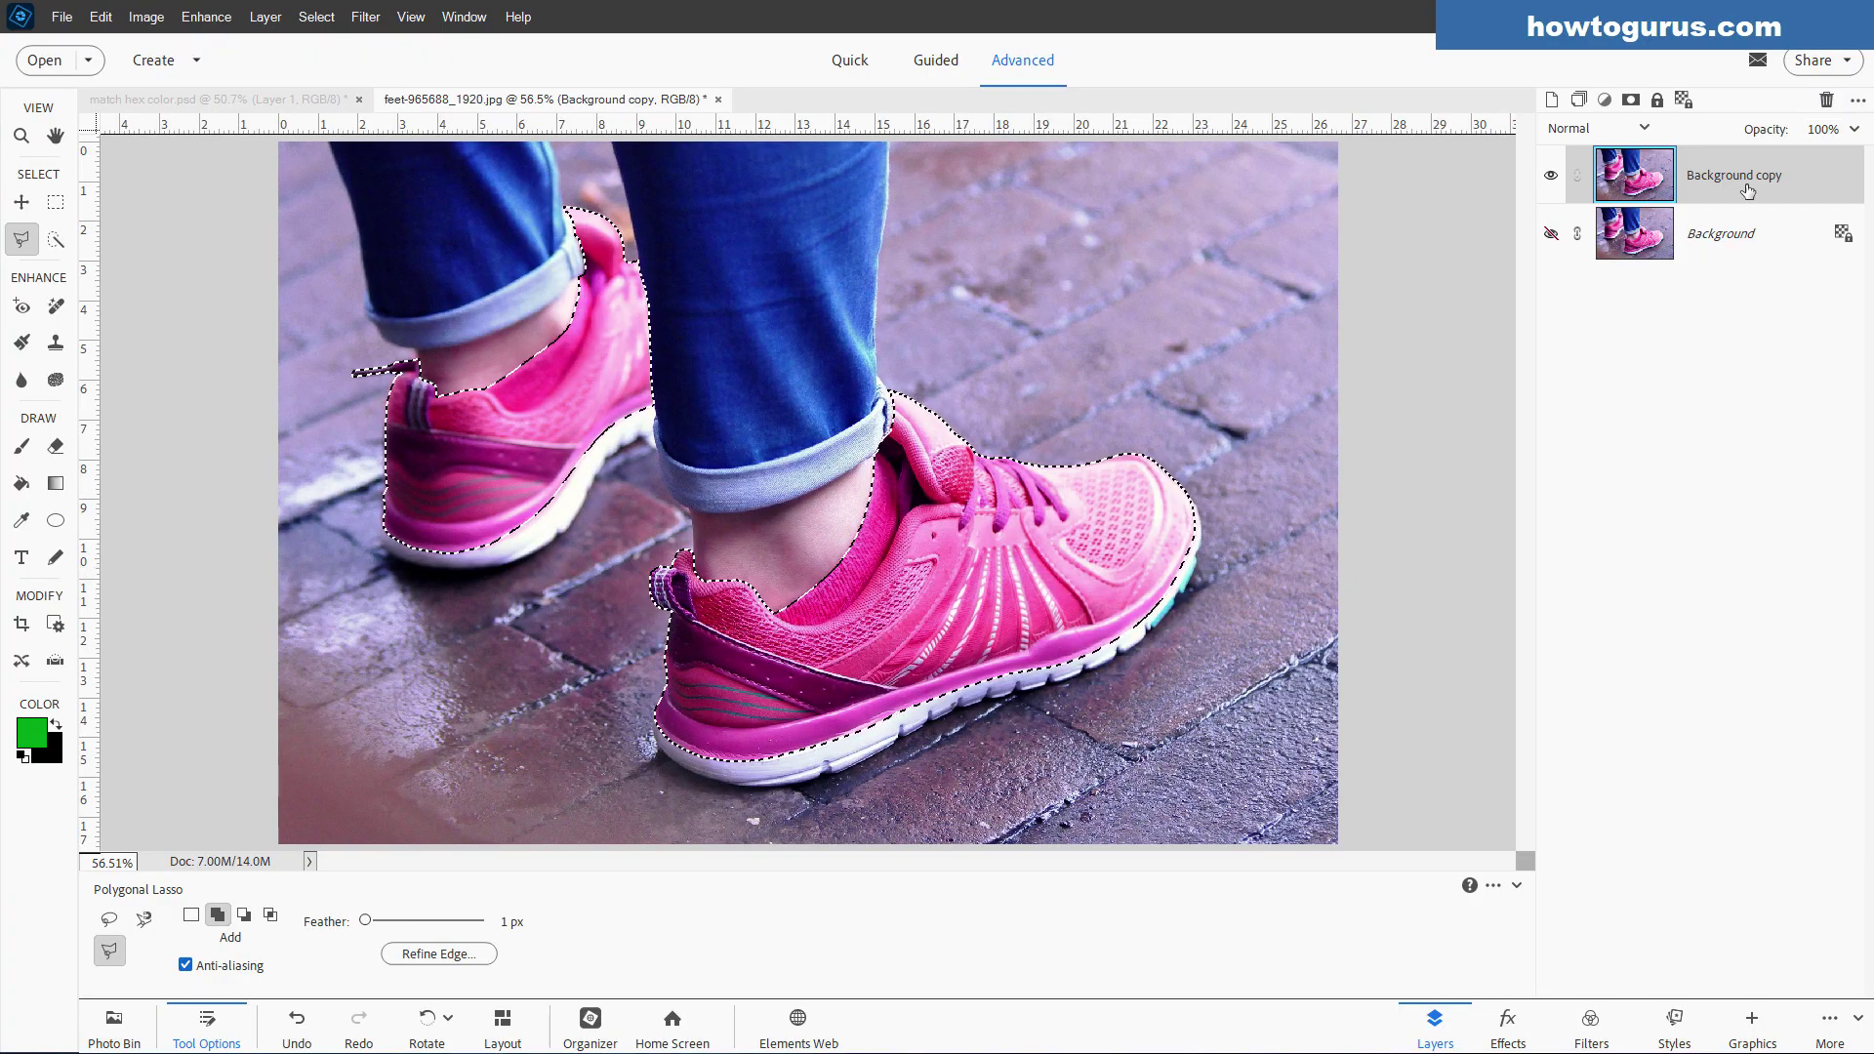
- Add a layer mask from the shoe selection, show the Background again, and target the image thumbnail
left_click(1631, 101)
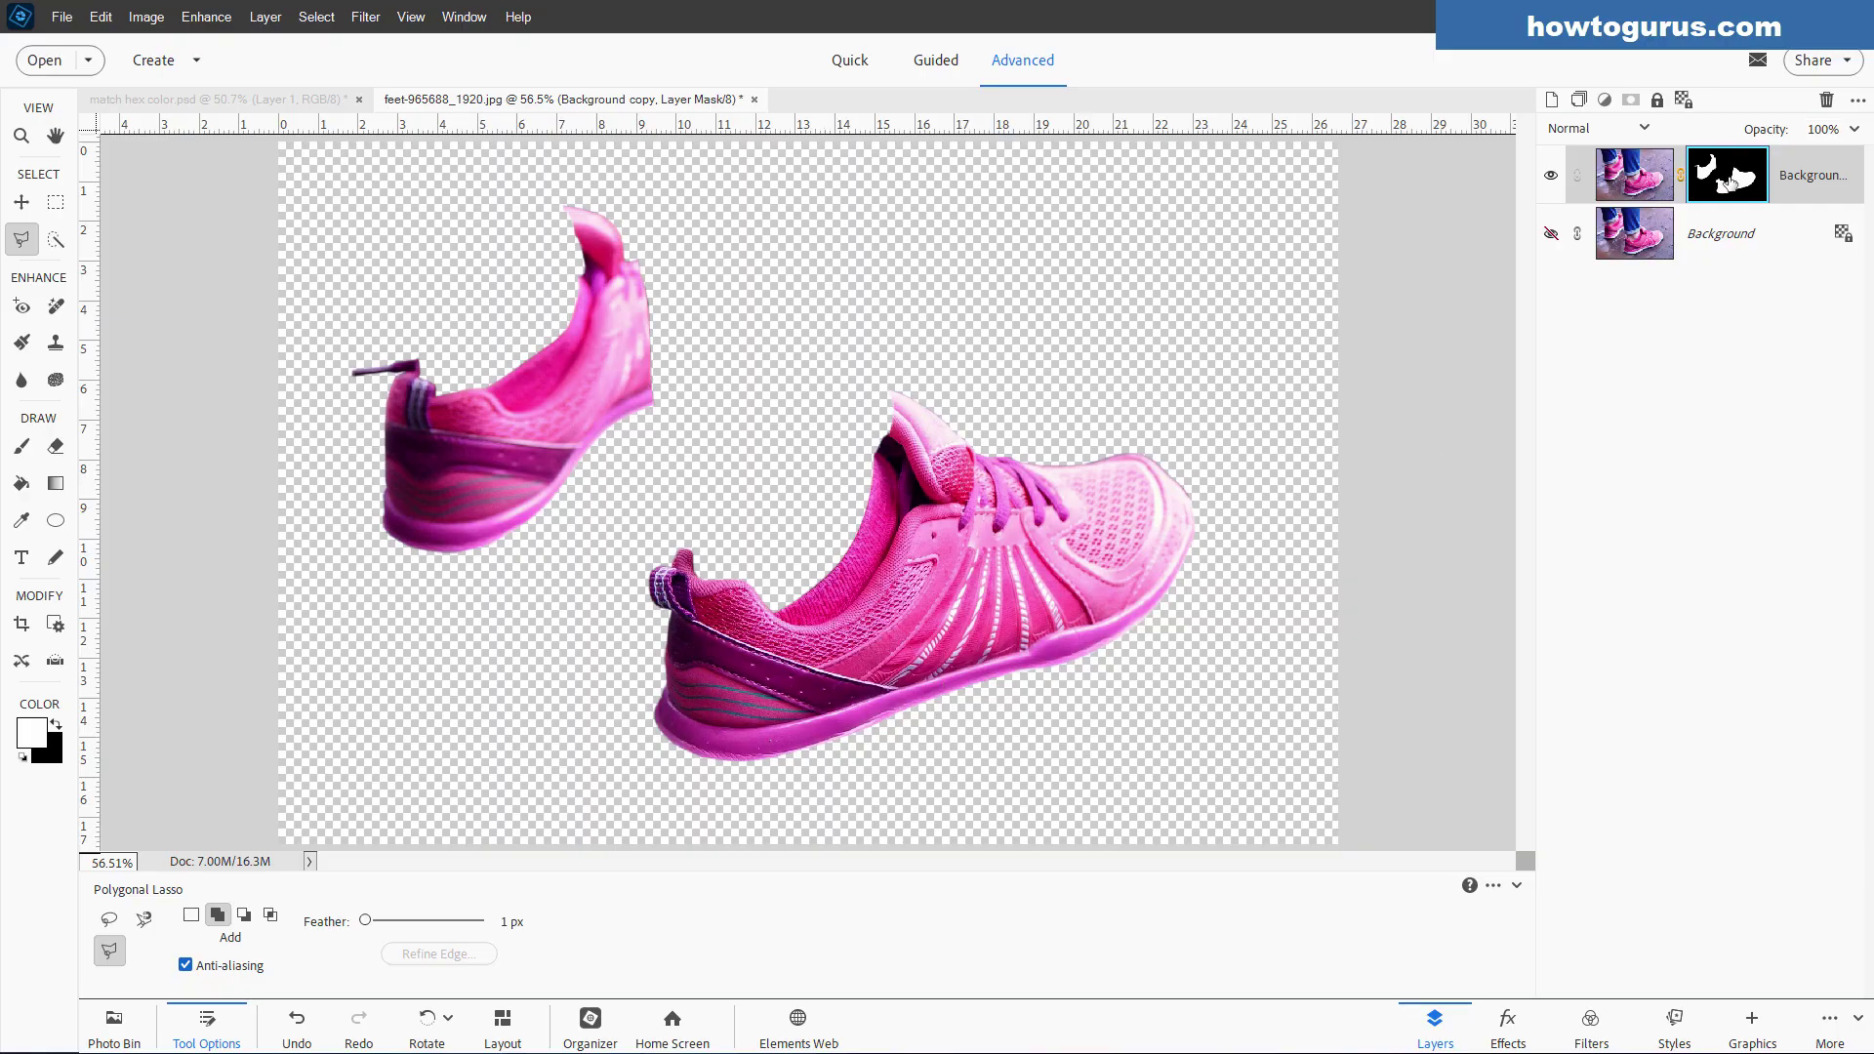
left_click(1550, 235)
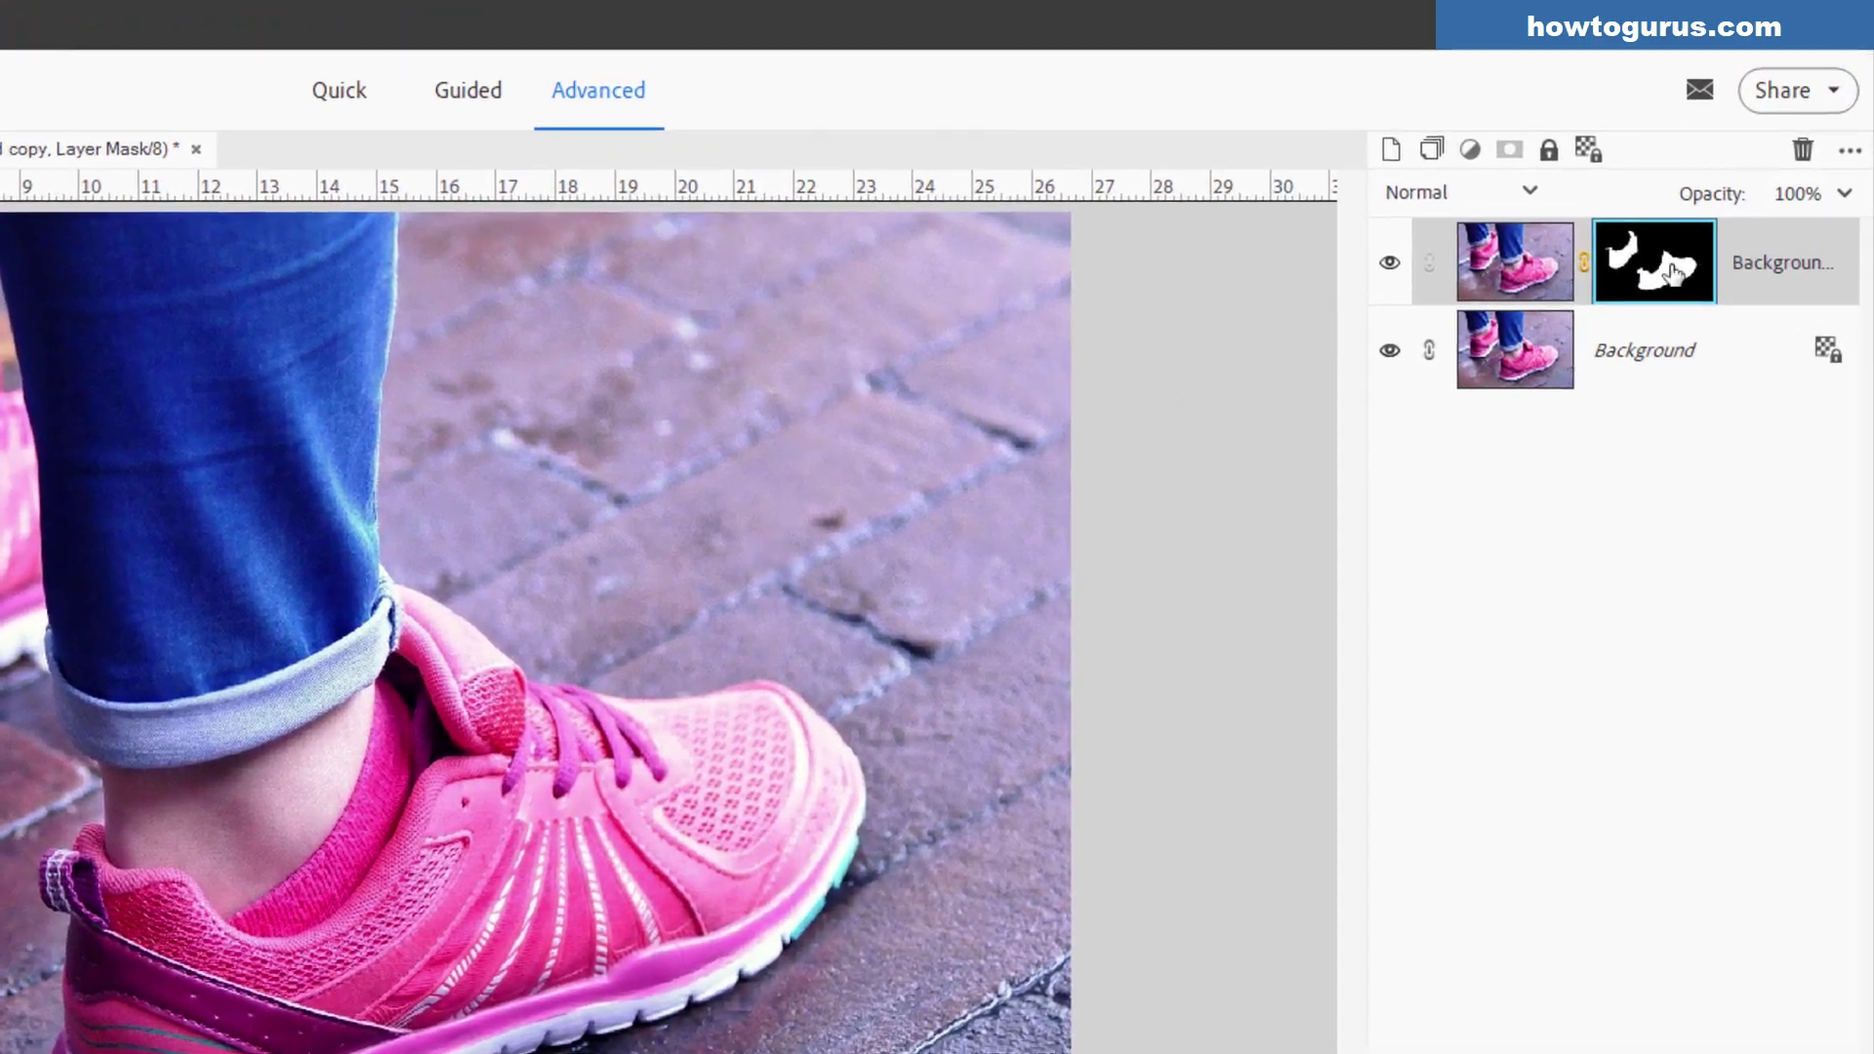
left_click(1648, 176)
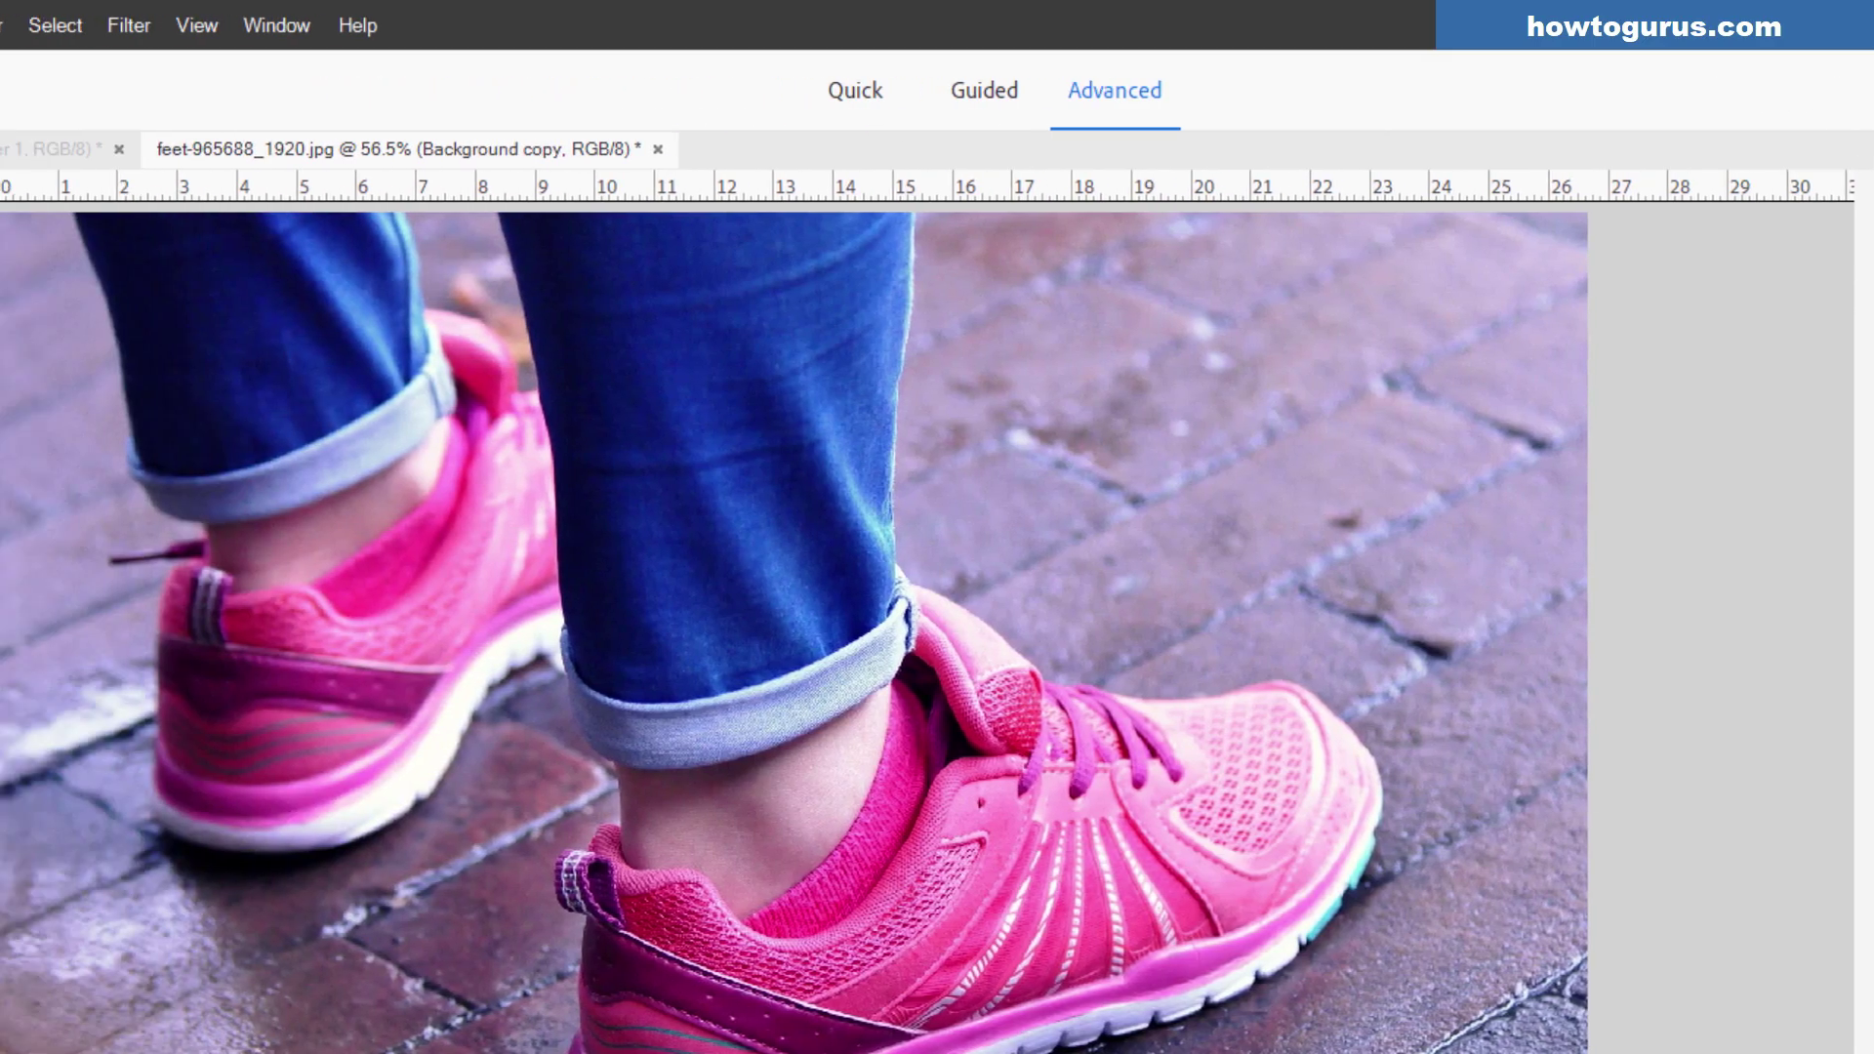
- Apply Enhance > Adjust Color > Remove Color to turn the shoes grey, then select the layer mask
left_click(304, 26)
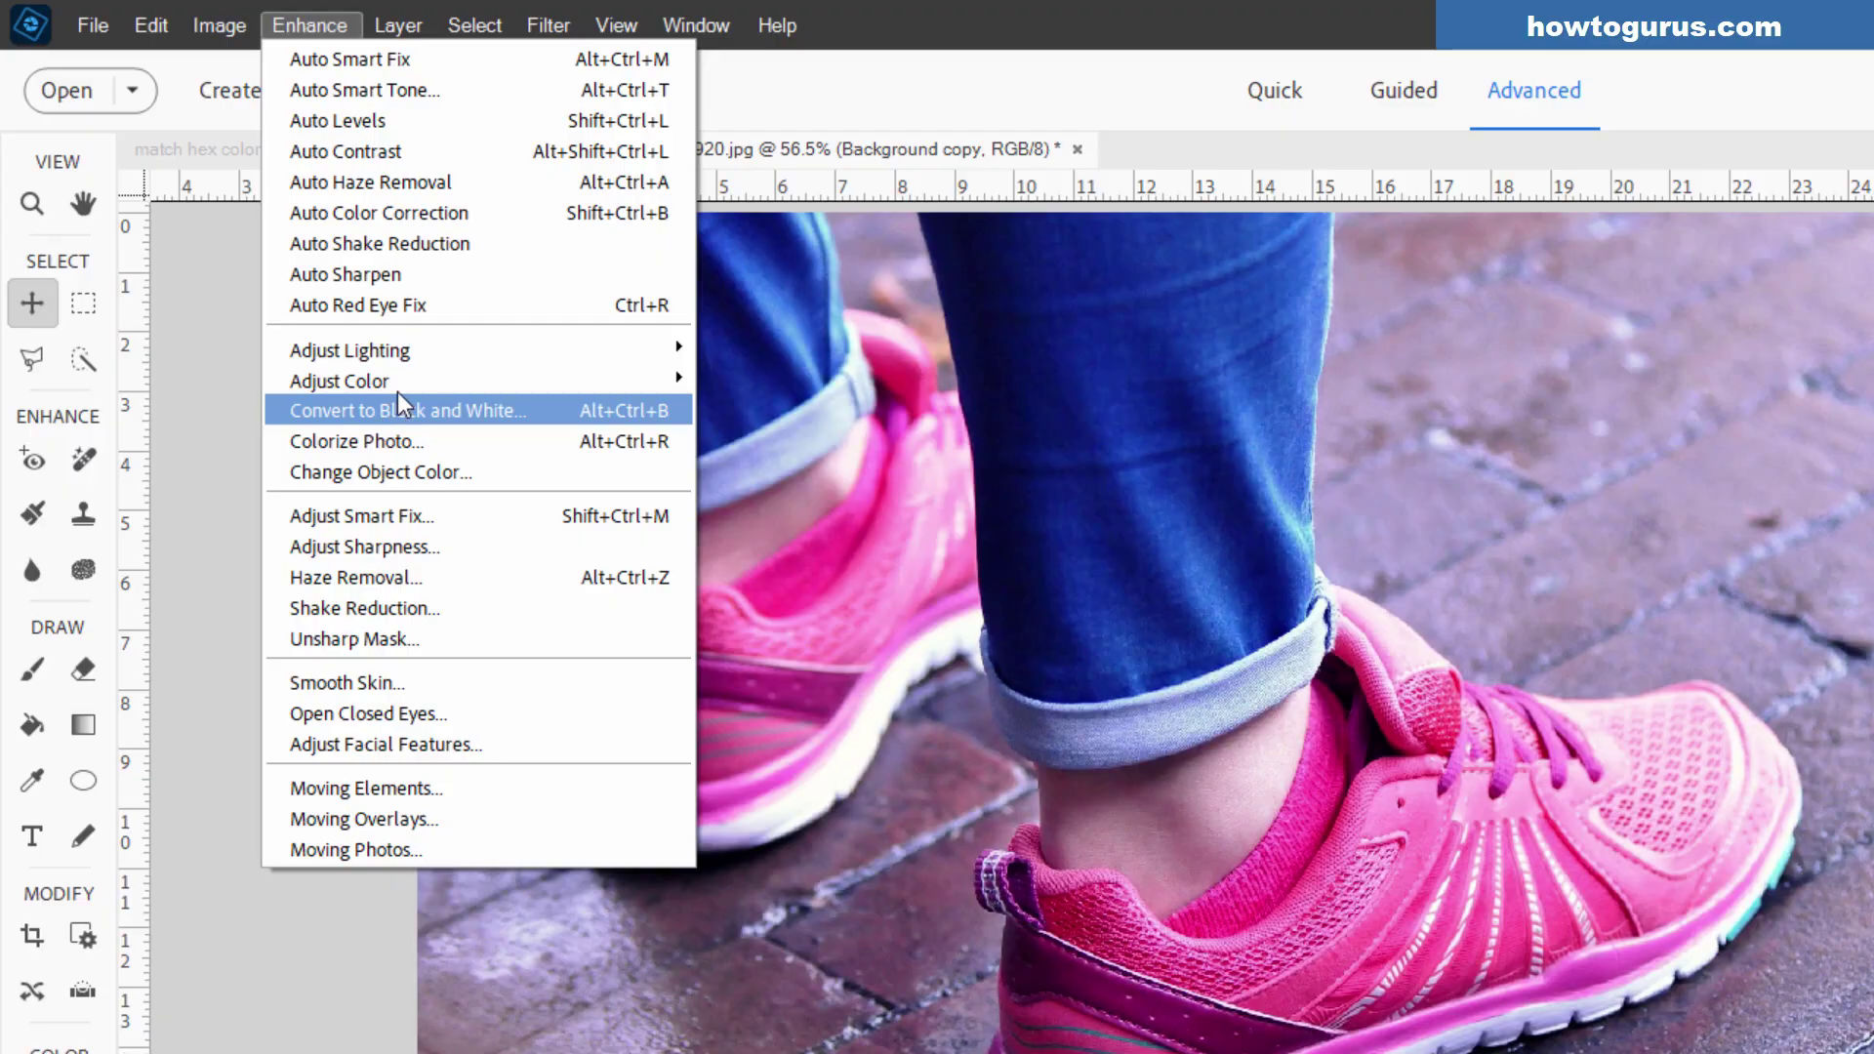
mouse_move(402, 377)
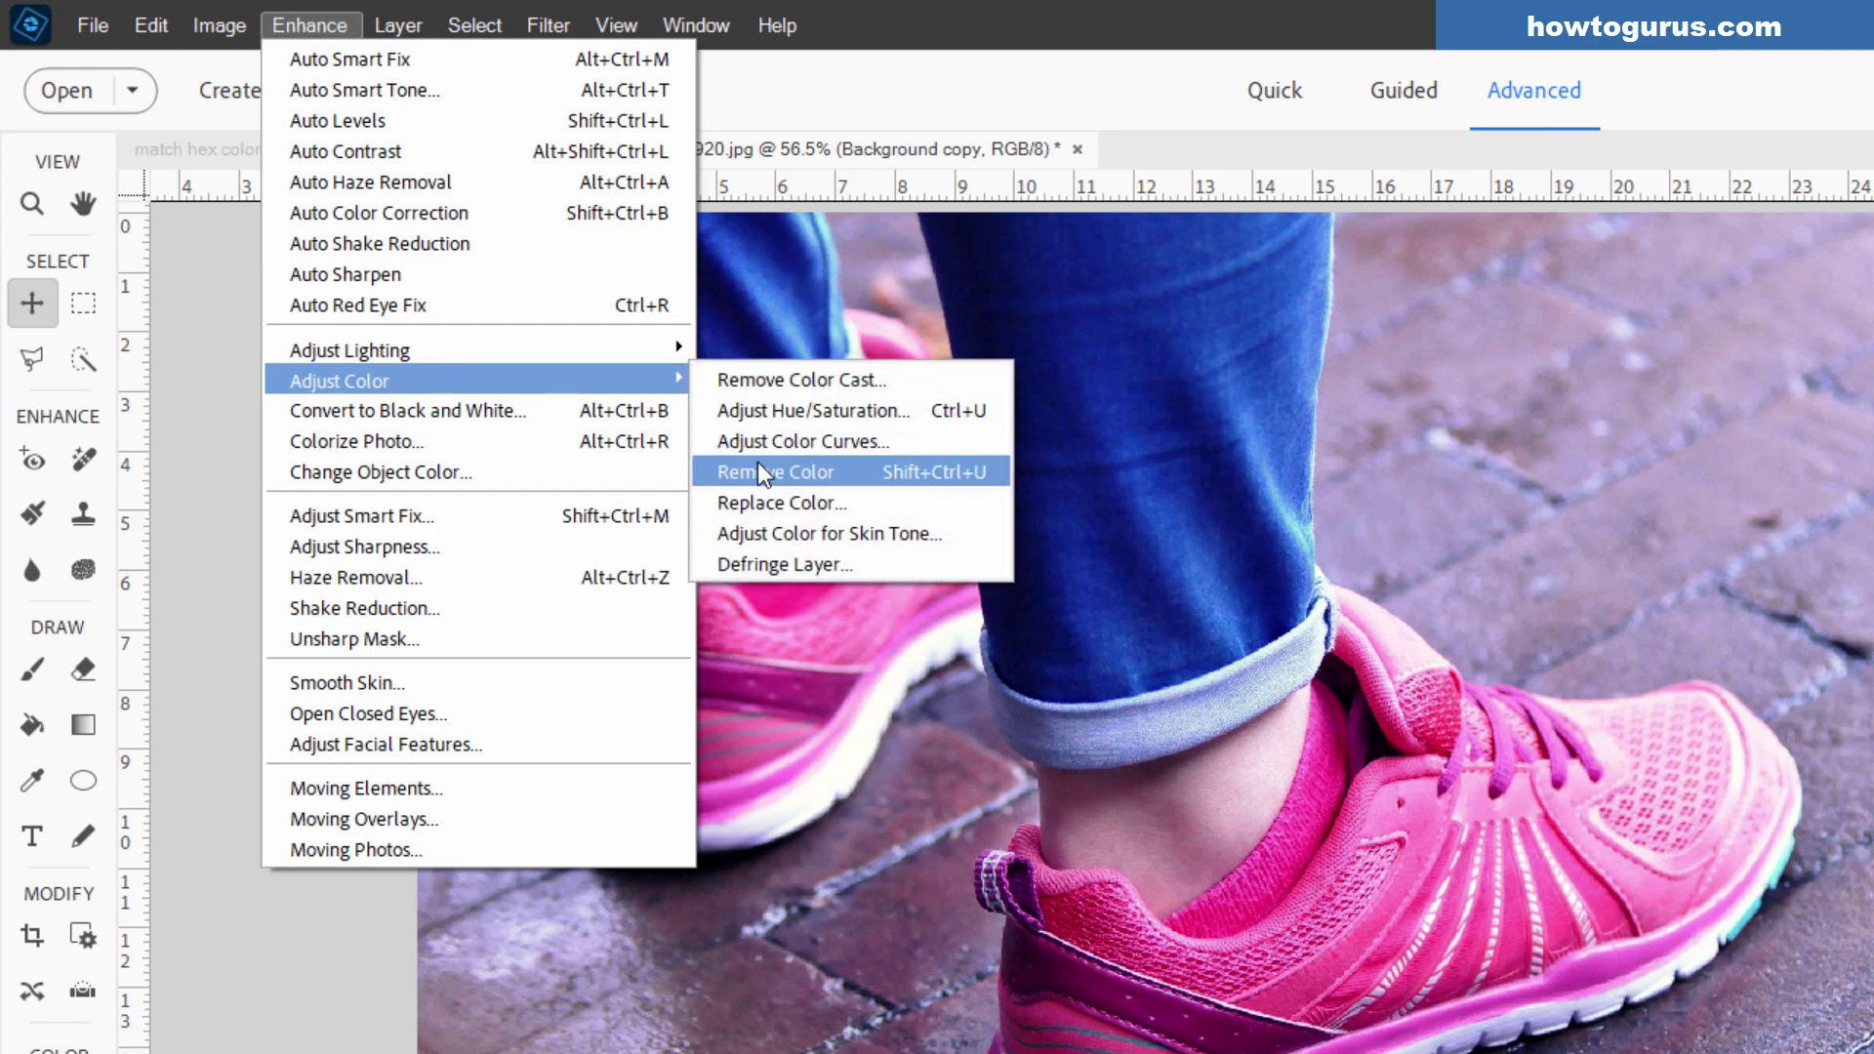
left_click(869, 470)
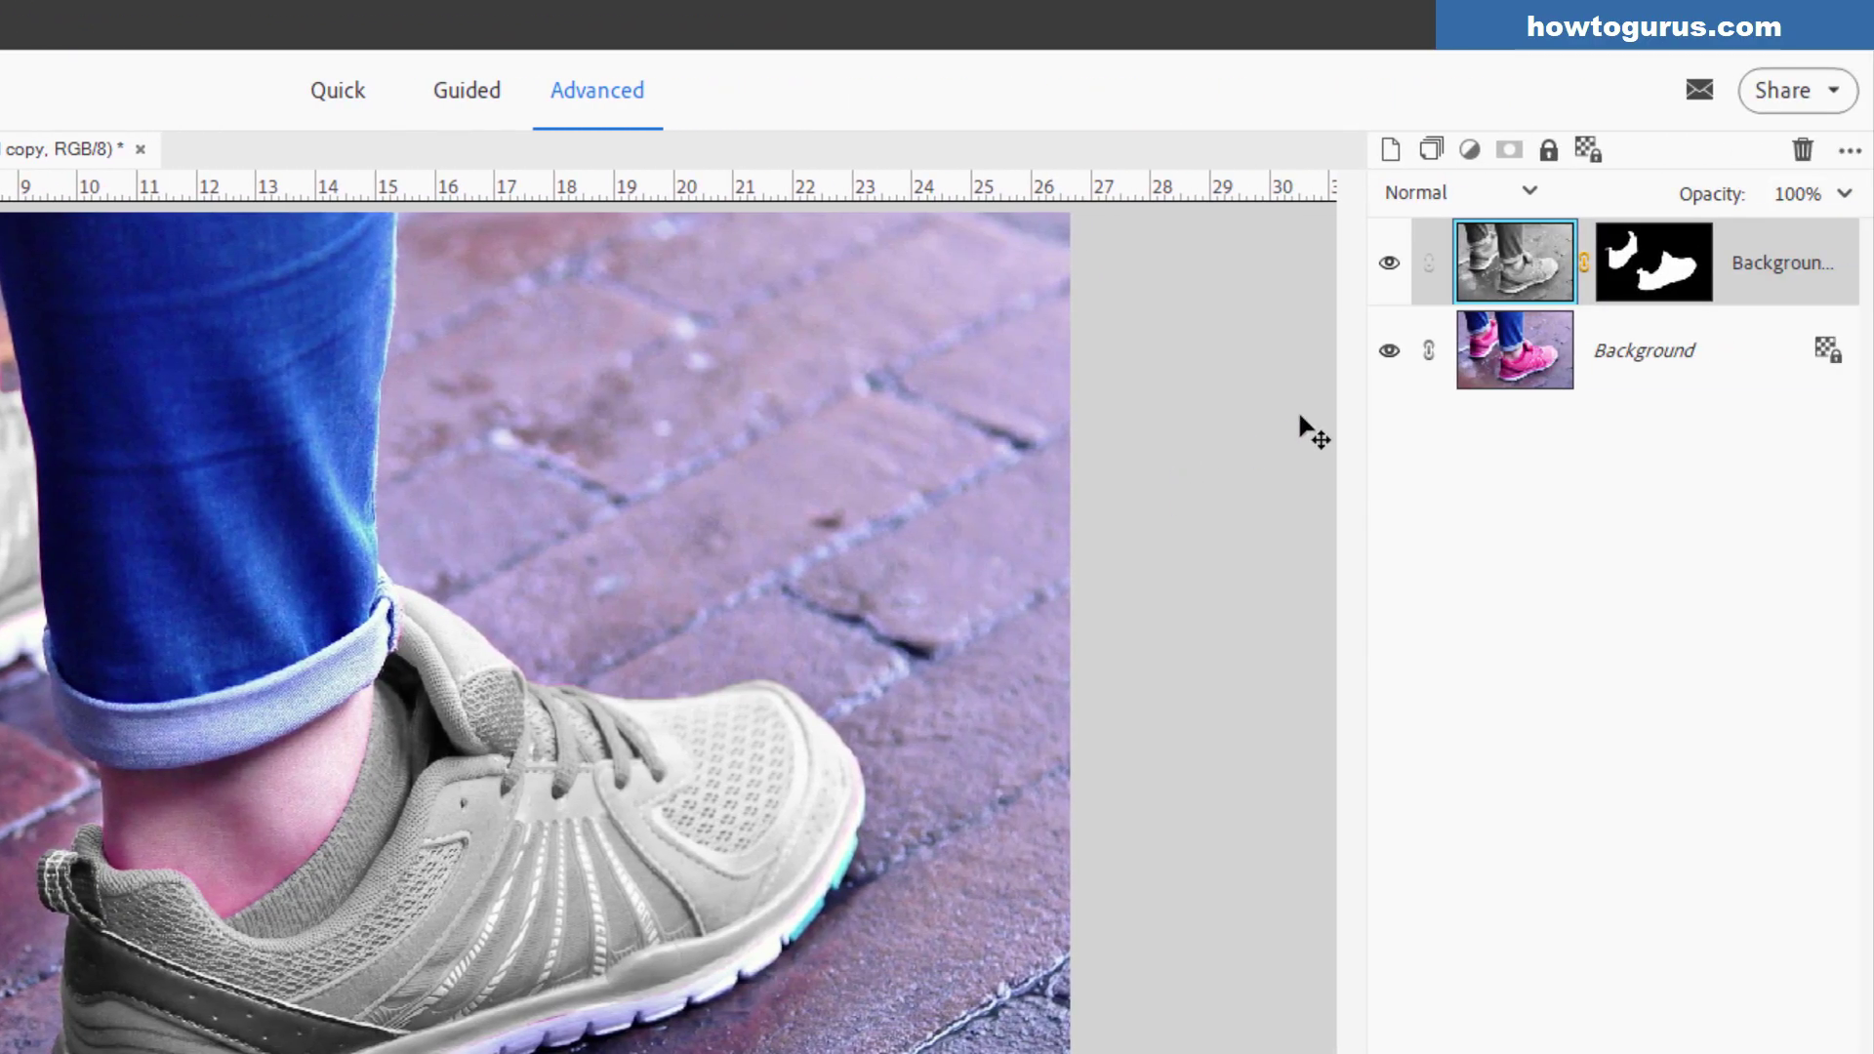
left_click(1622, 277)
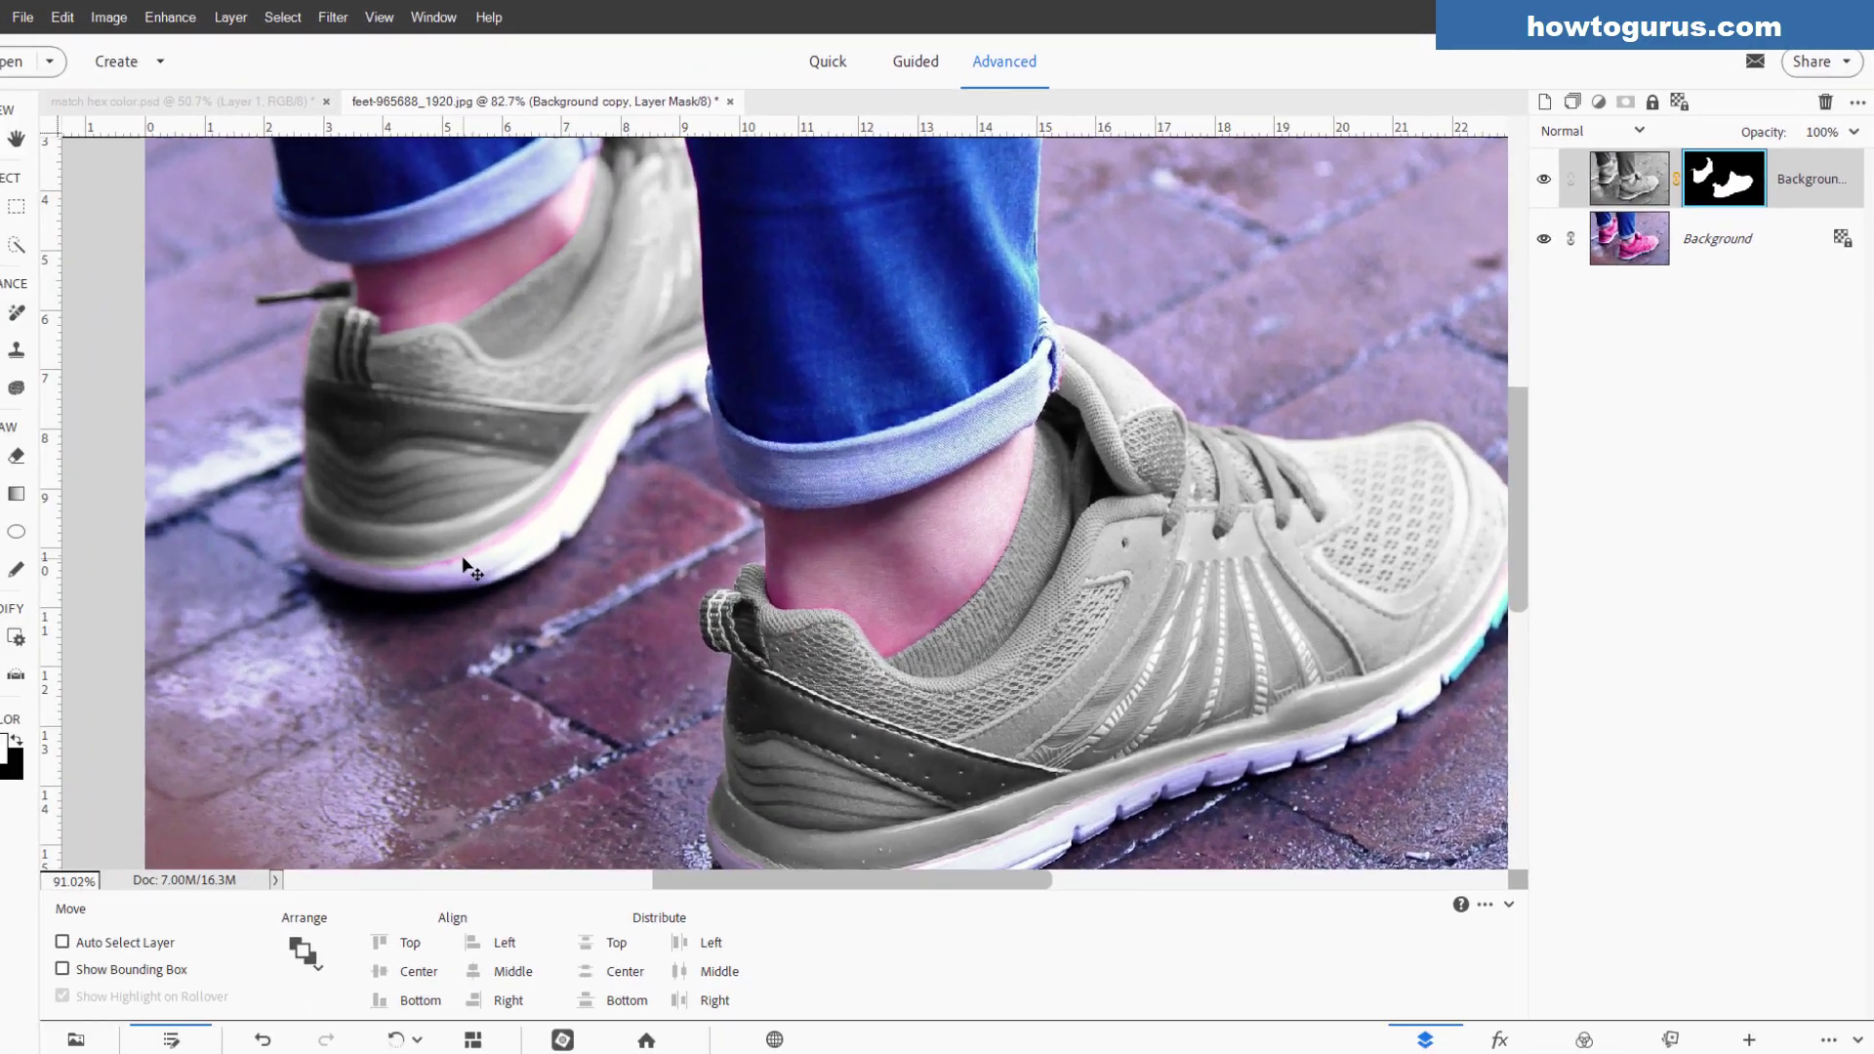
- Paint white on the mask along the shoe edges with the Brush, then fit the photo to the window
scroll(473, 556, "up", 2)
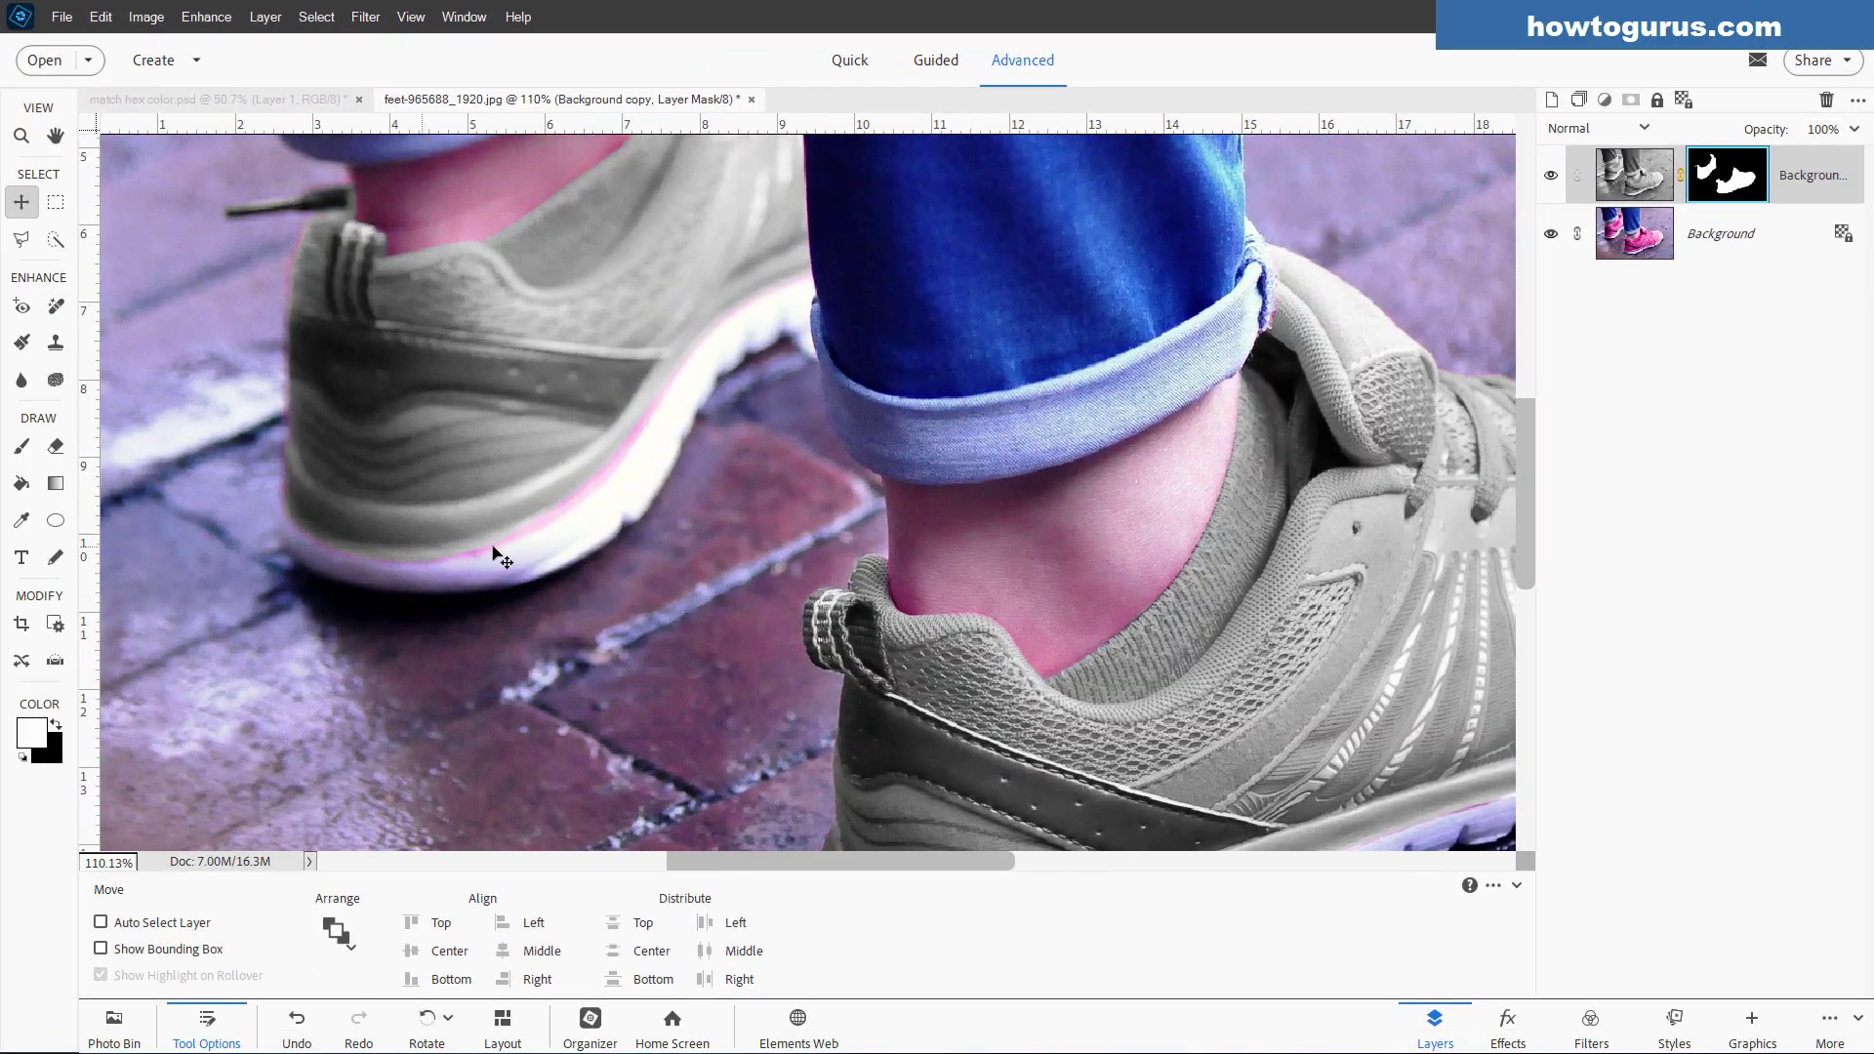
scroll(501, 558, "up", 3)
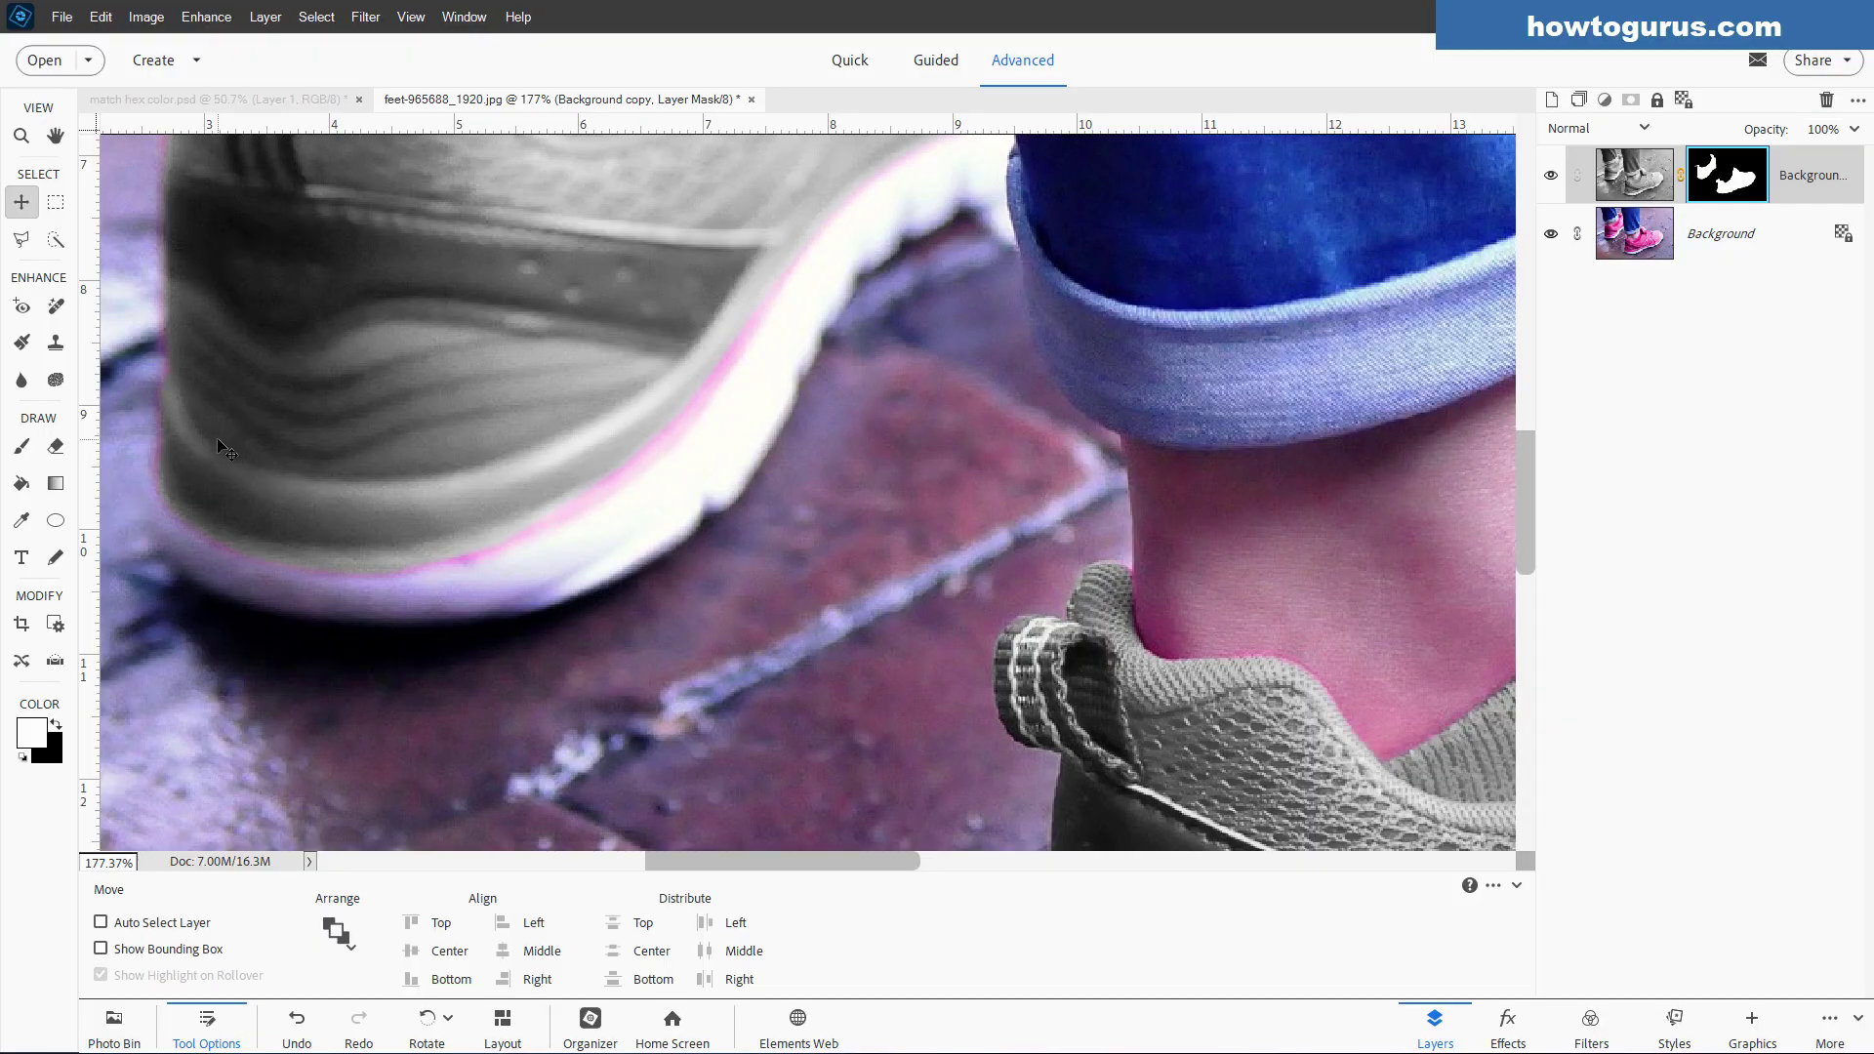
key("b")
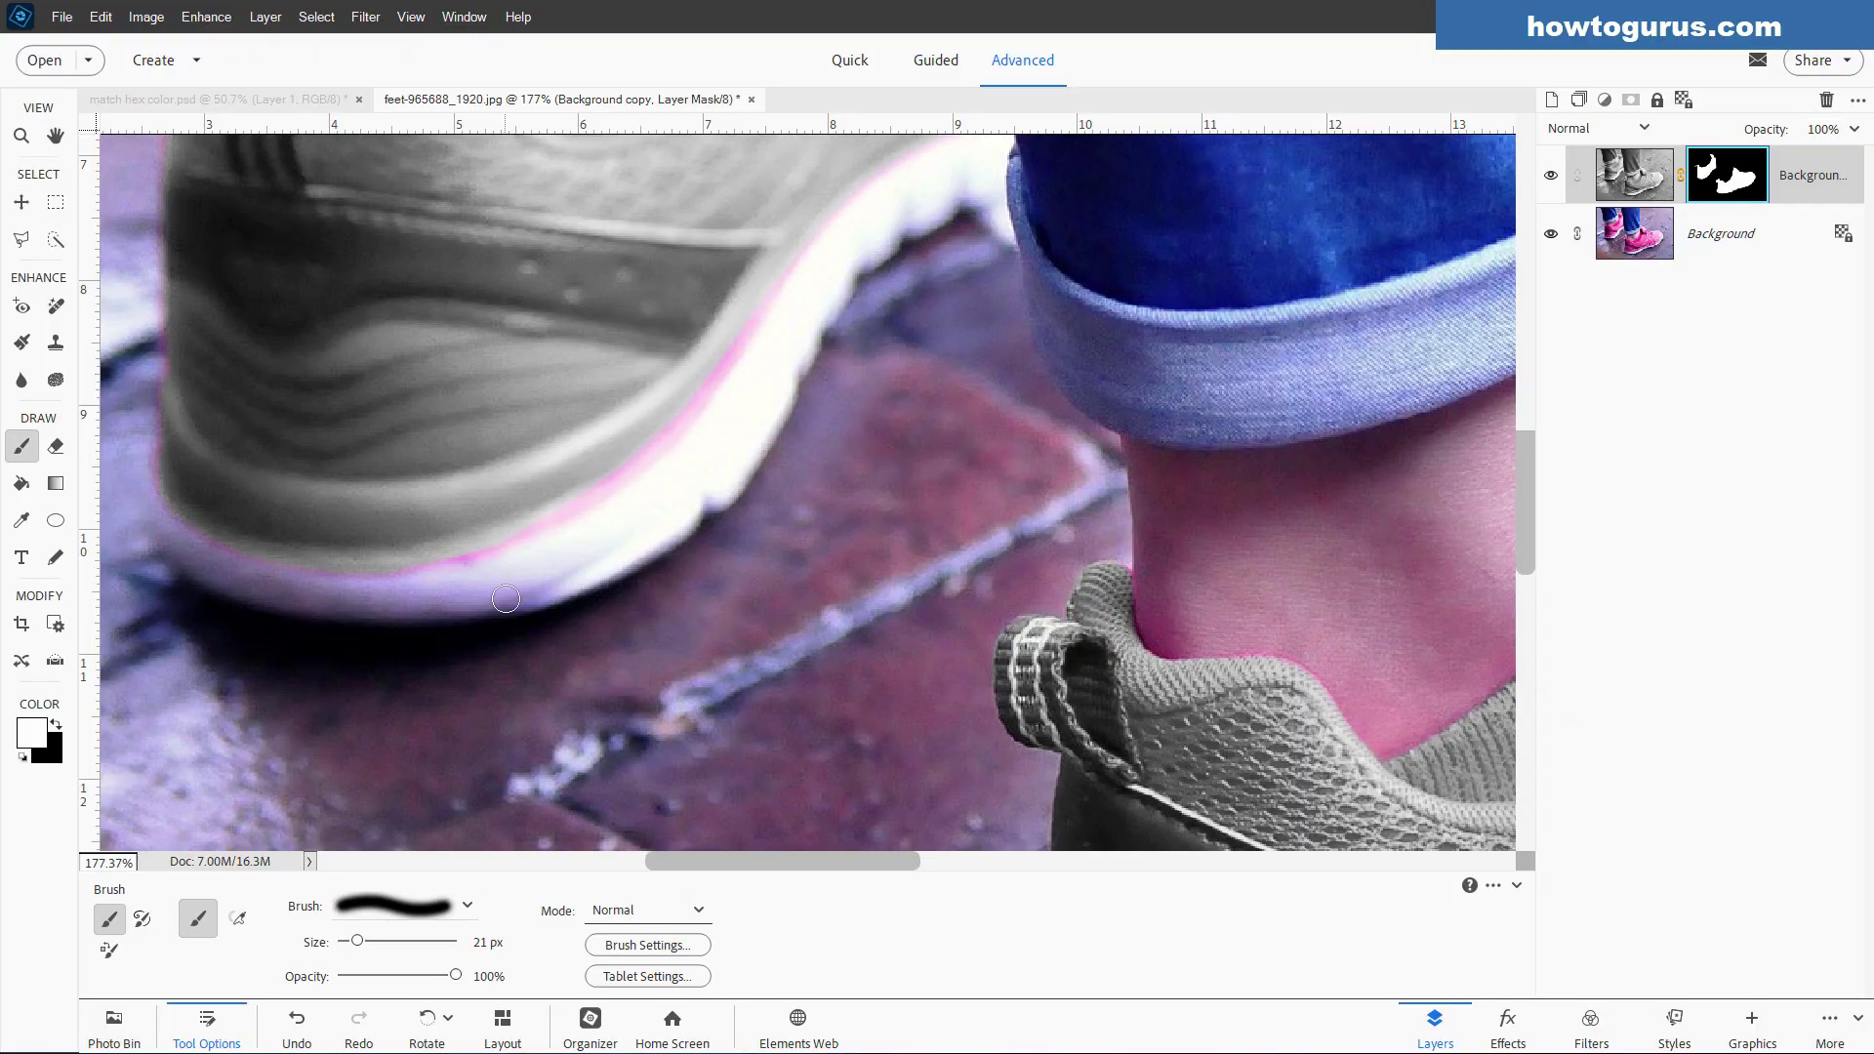
key("x")
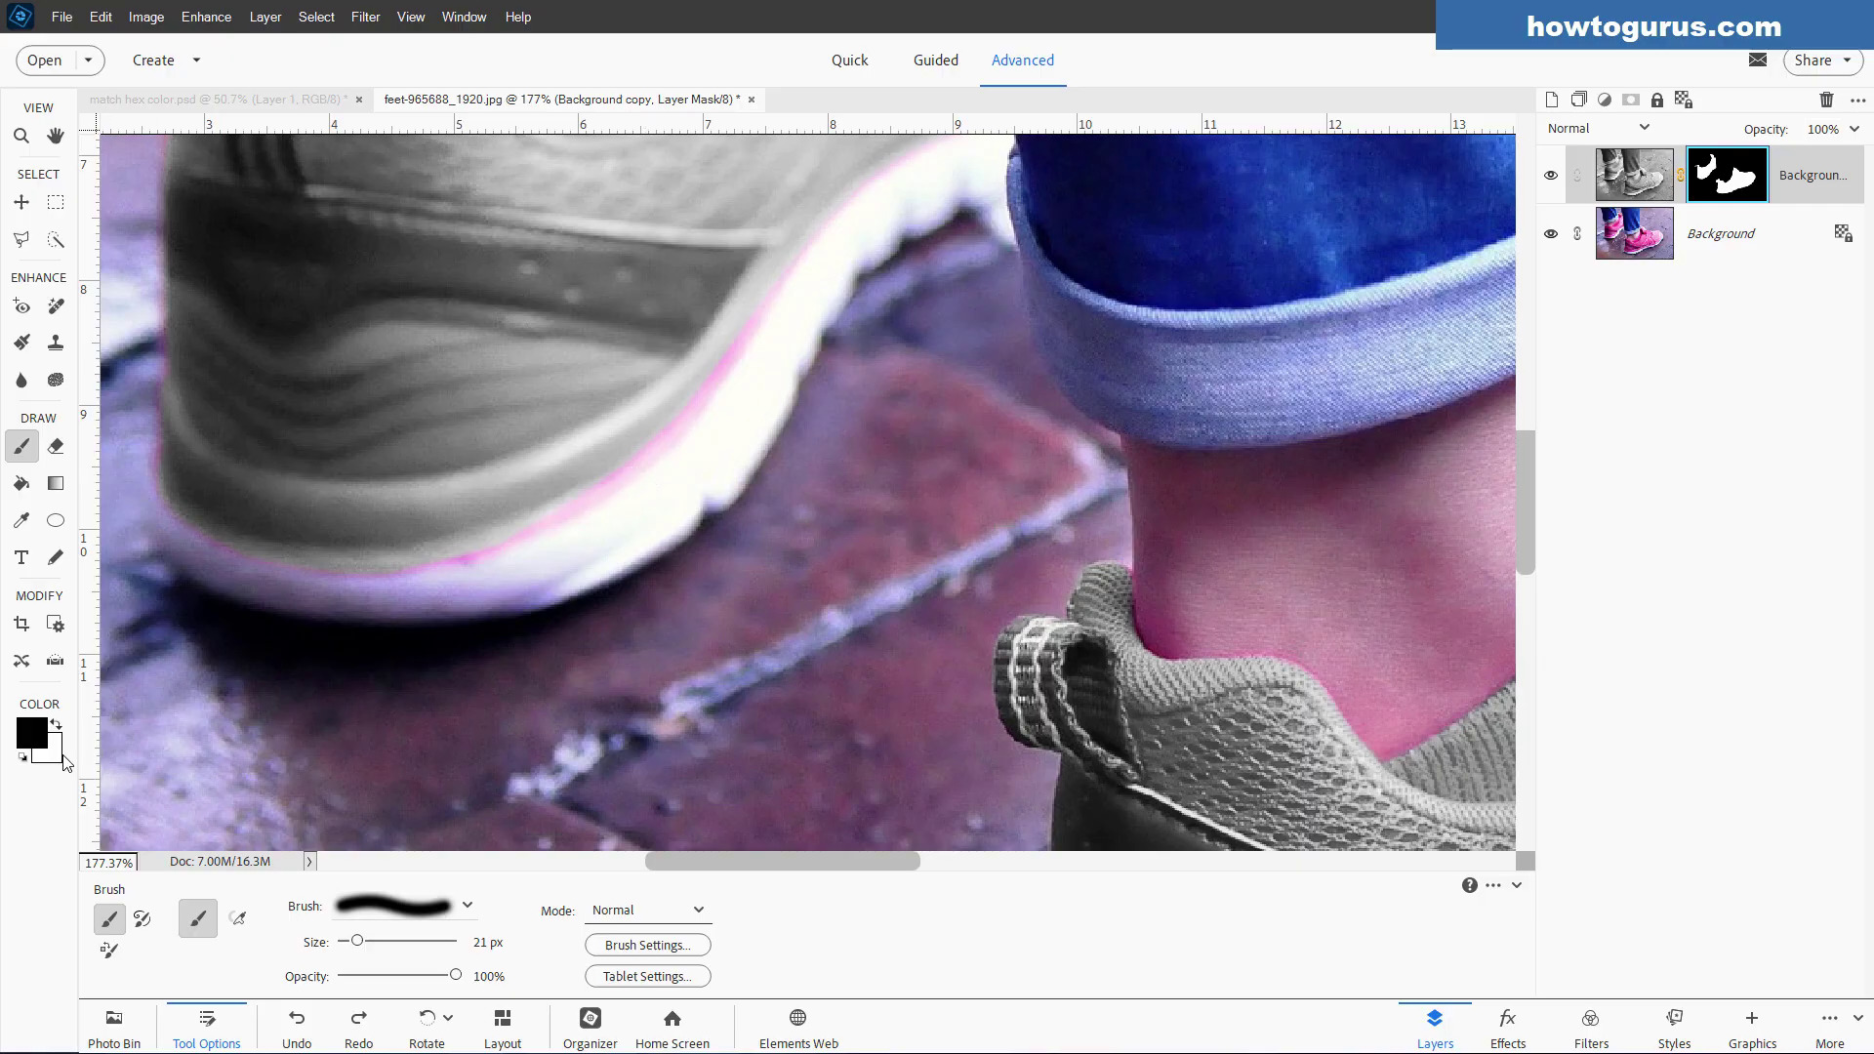
left_click(55, 724)
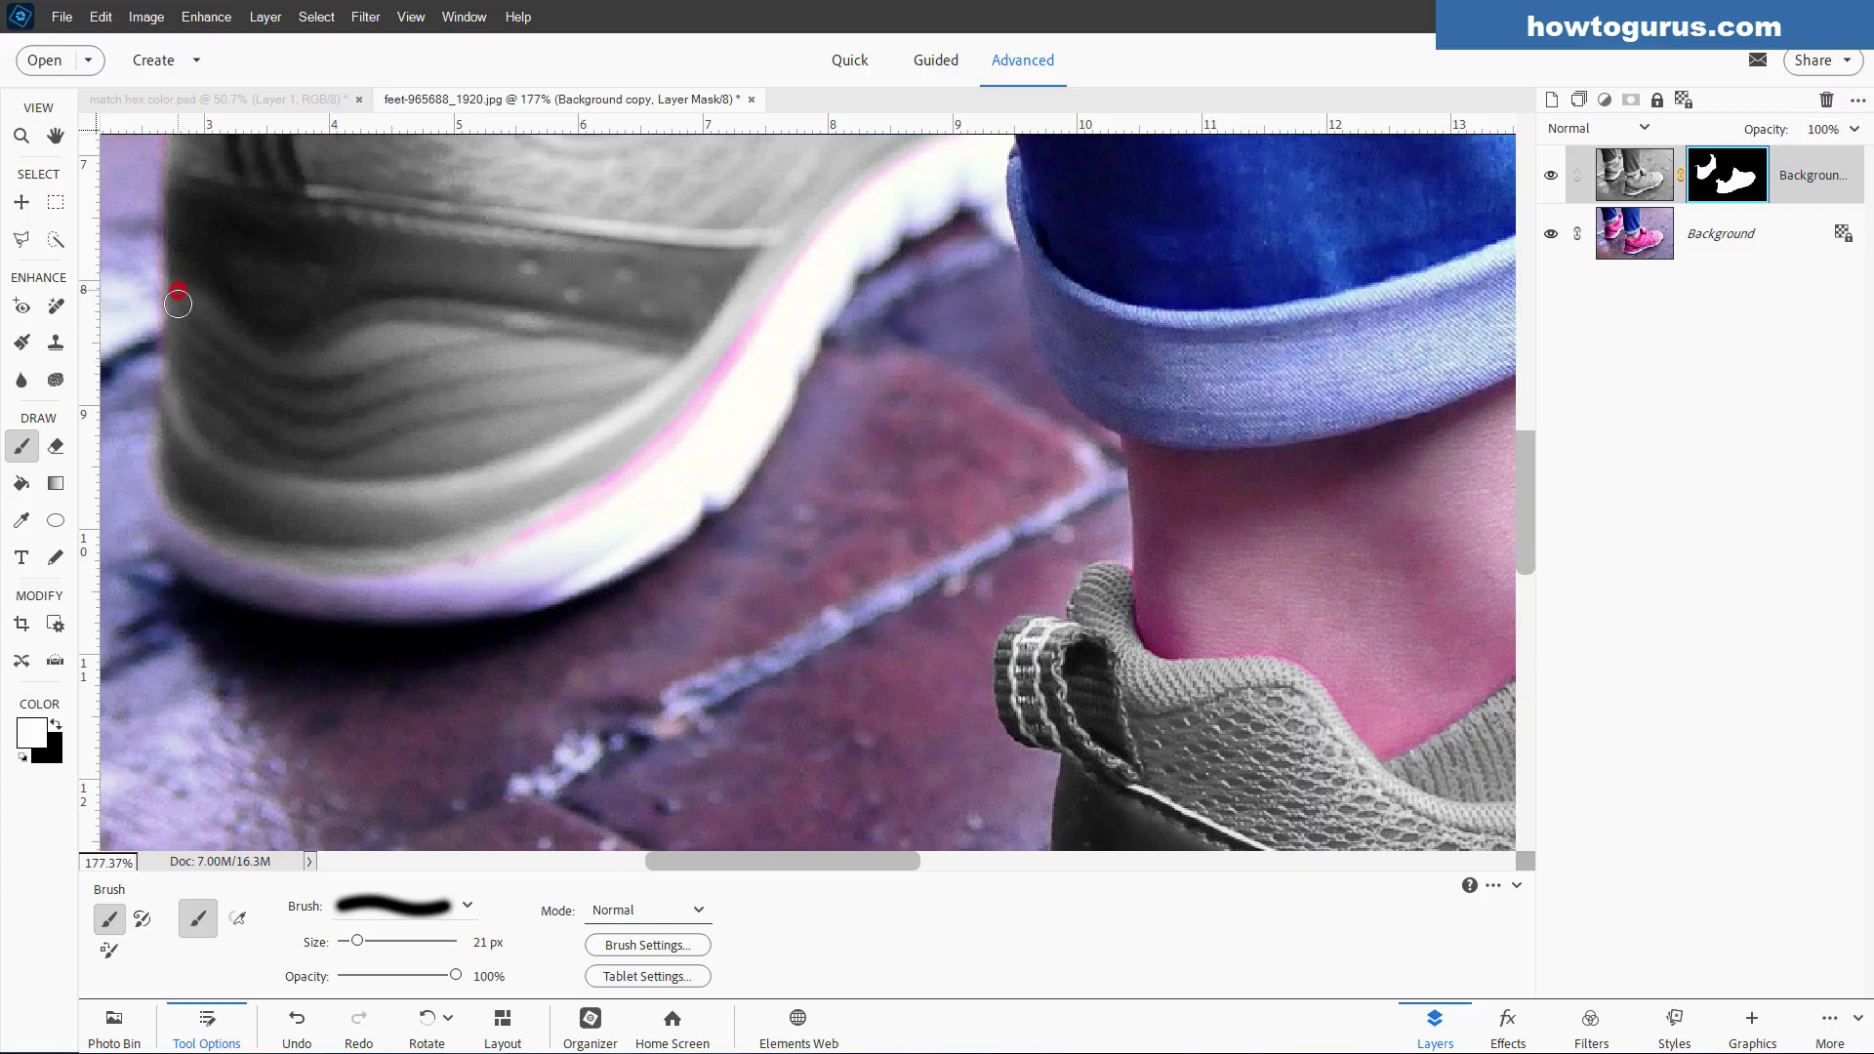
mouse_move(413, 559)
left_mouse_down()
mouse_move(643, 460)
mouse_move(745, 323)
left_mouse_up()
scroll(815, 423, "up", 3)
scroll(815, 423, "left", 2)
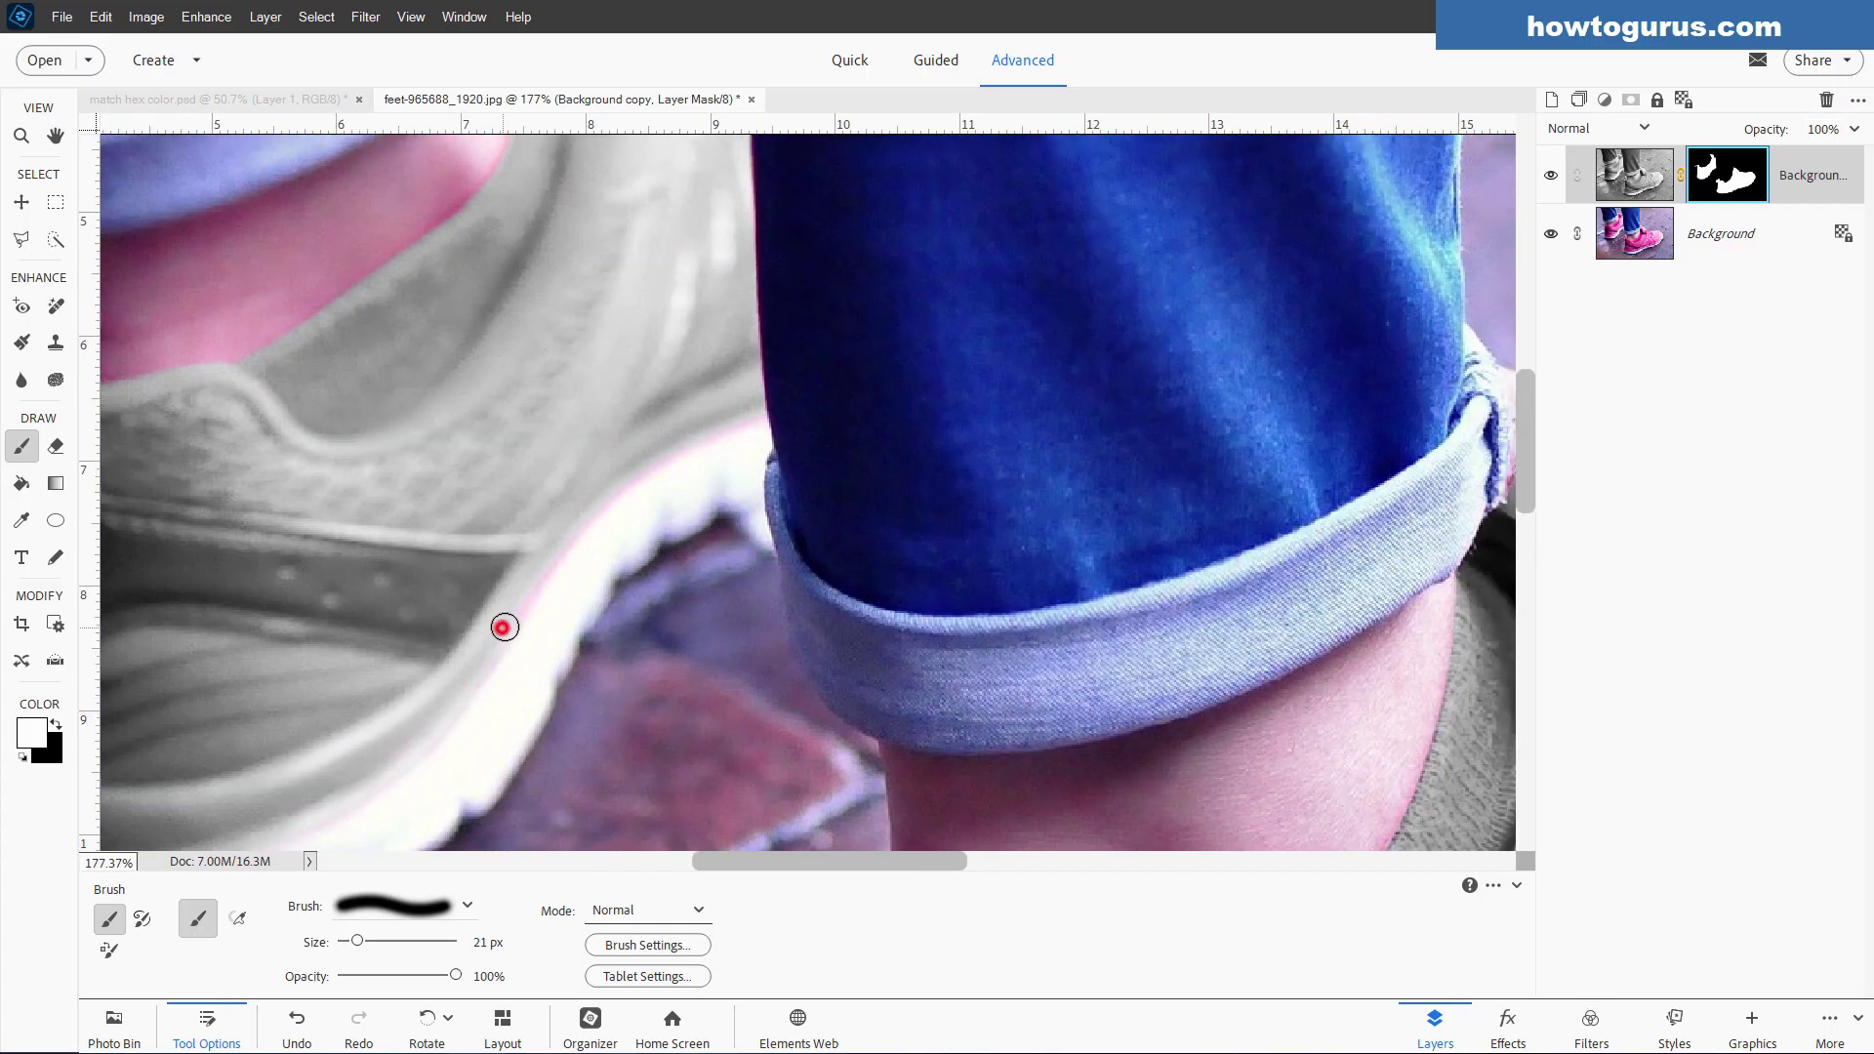
mouse_move(501, 622)
left_mouse_down()
mouse_move(661, 451)
mouse_move(749, 416)
left_mouse_up()
scroll(712, 464, "down", 6)
scroll(592, 624, "down", 2)
key("ctrl+0")
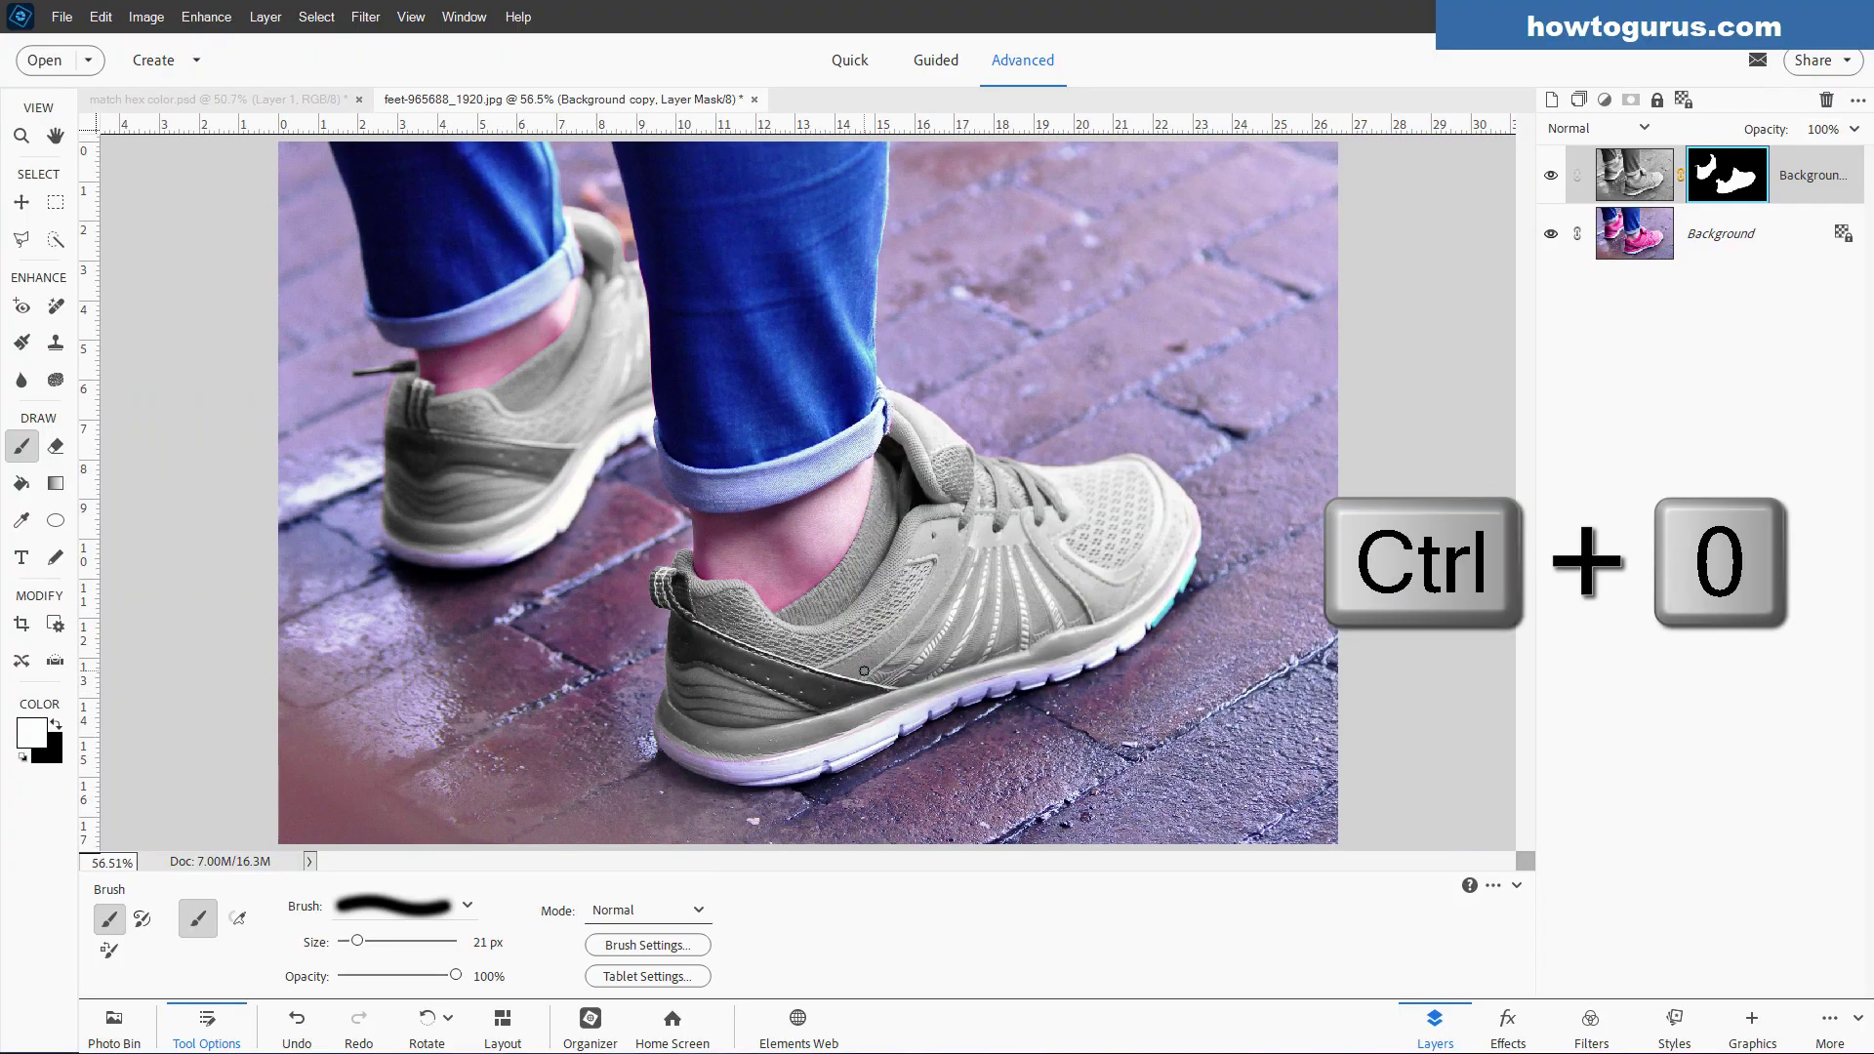
- Copy the hex value 00a217 from the match hex color reference's foreground colour
key("v")
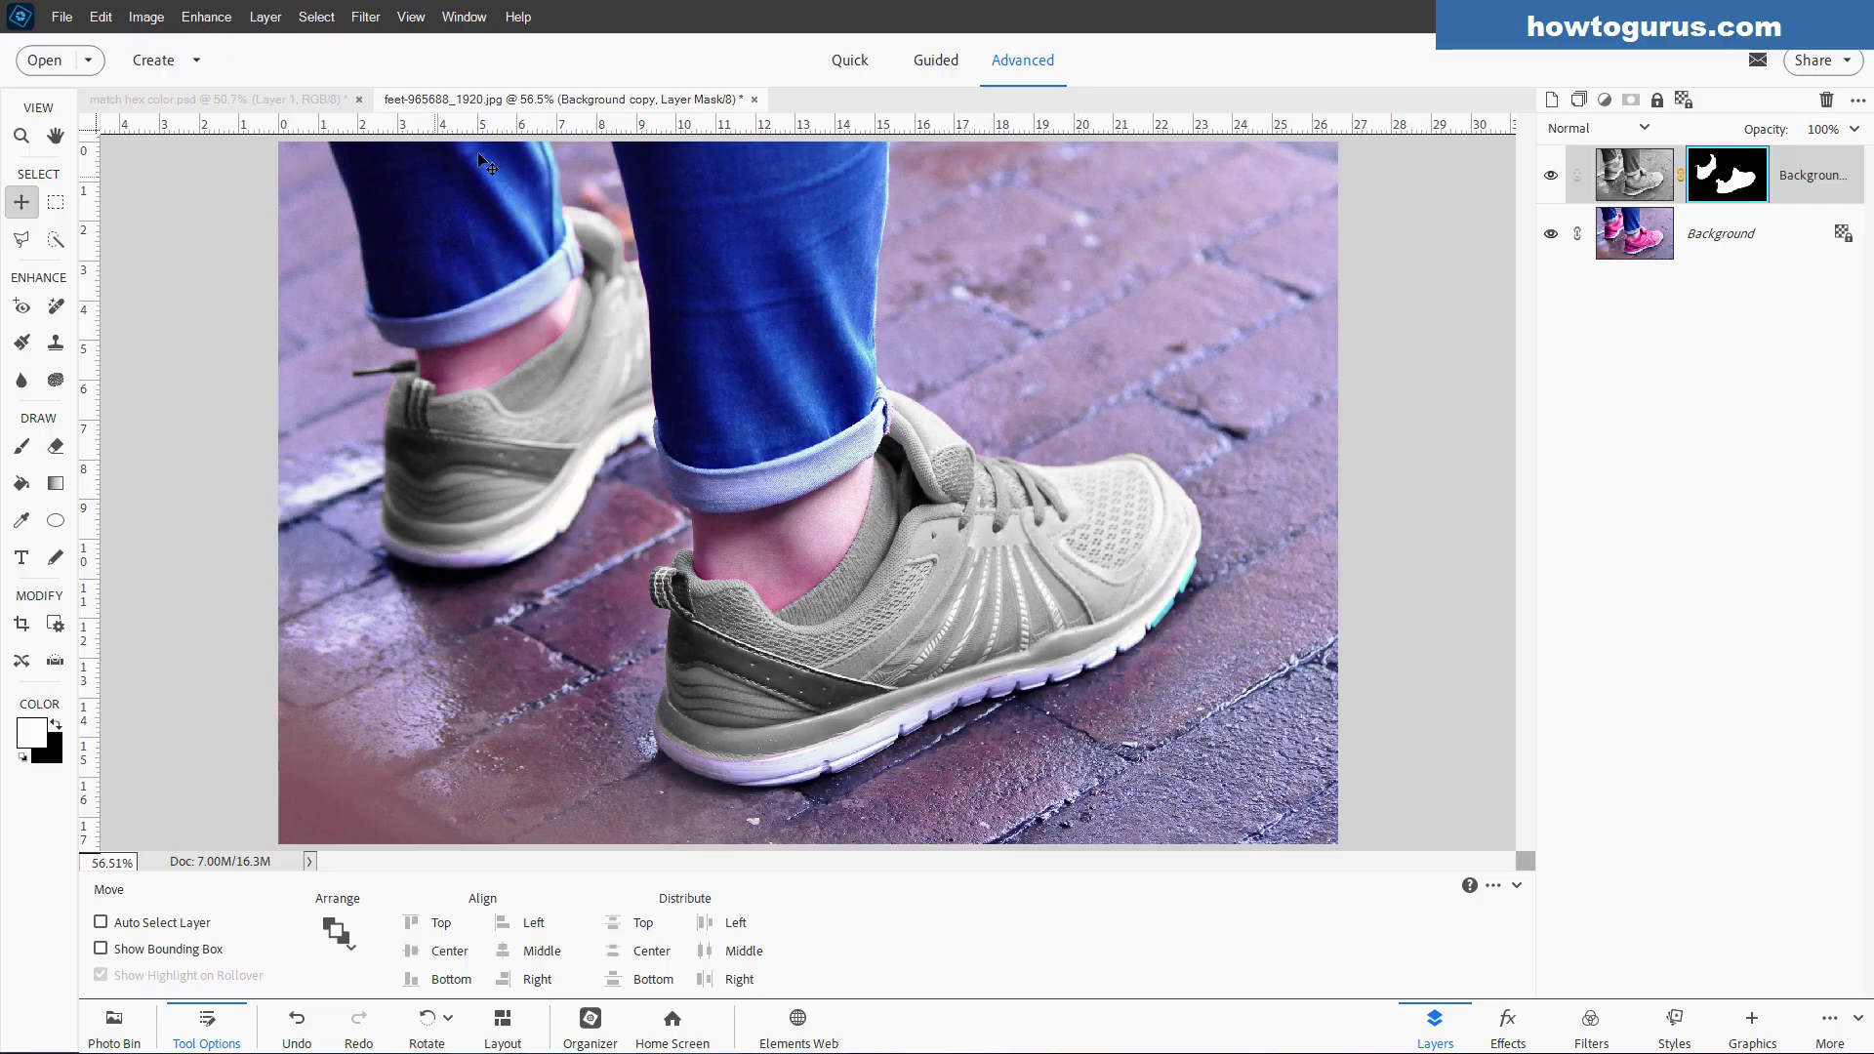
left_click(312, 101)
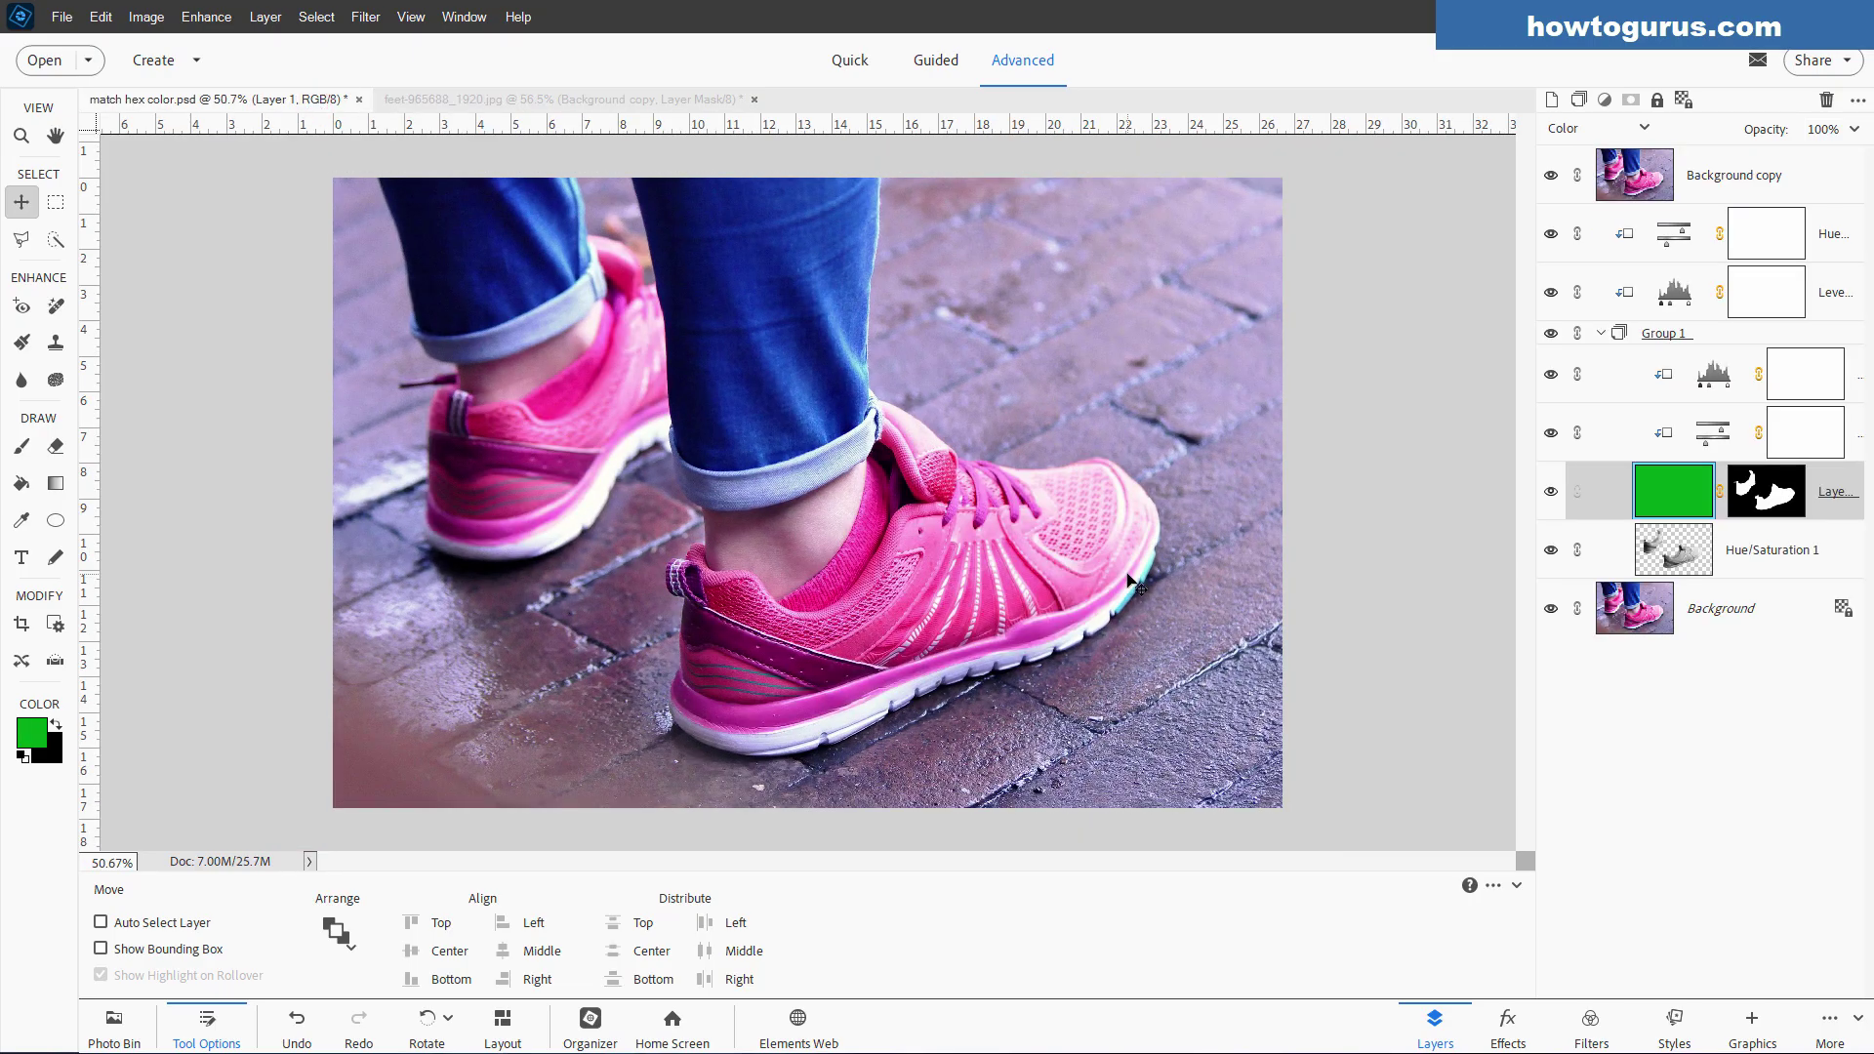
left_click(27, 732)
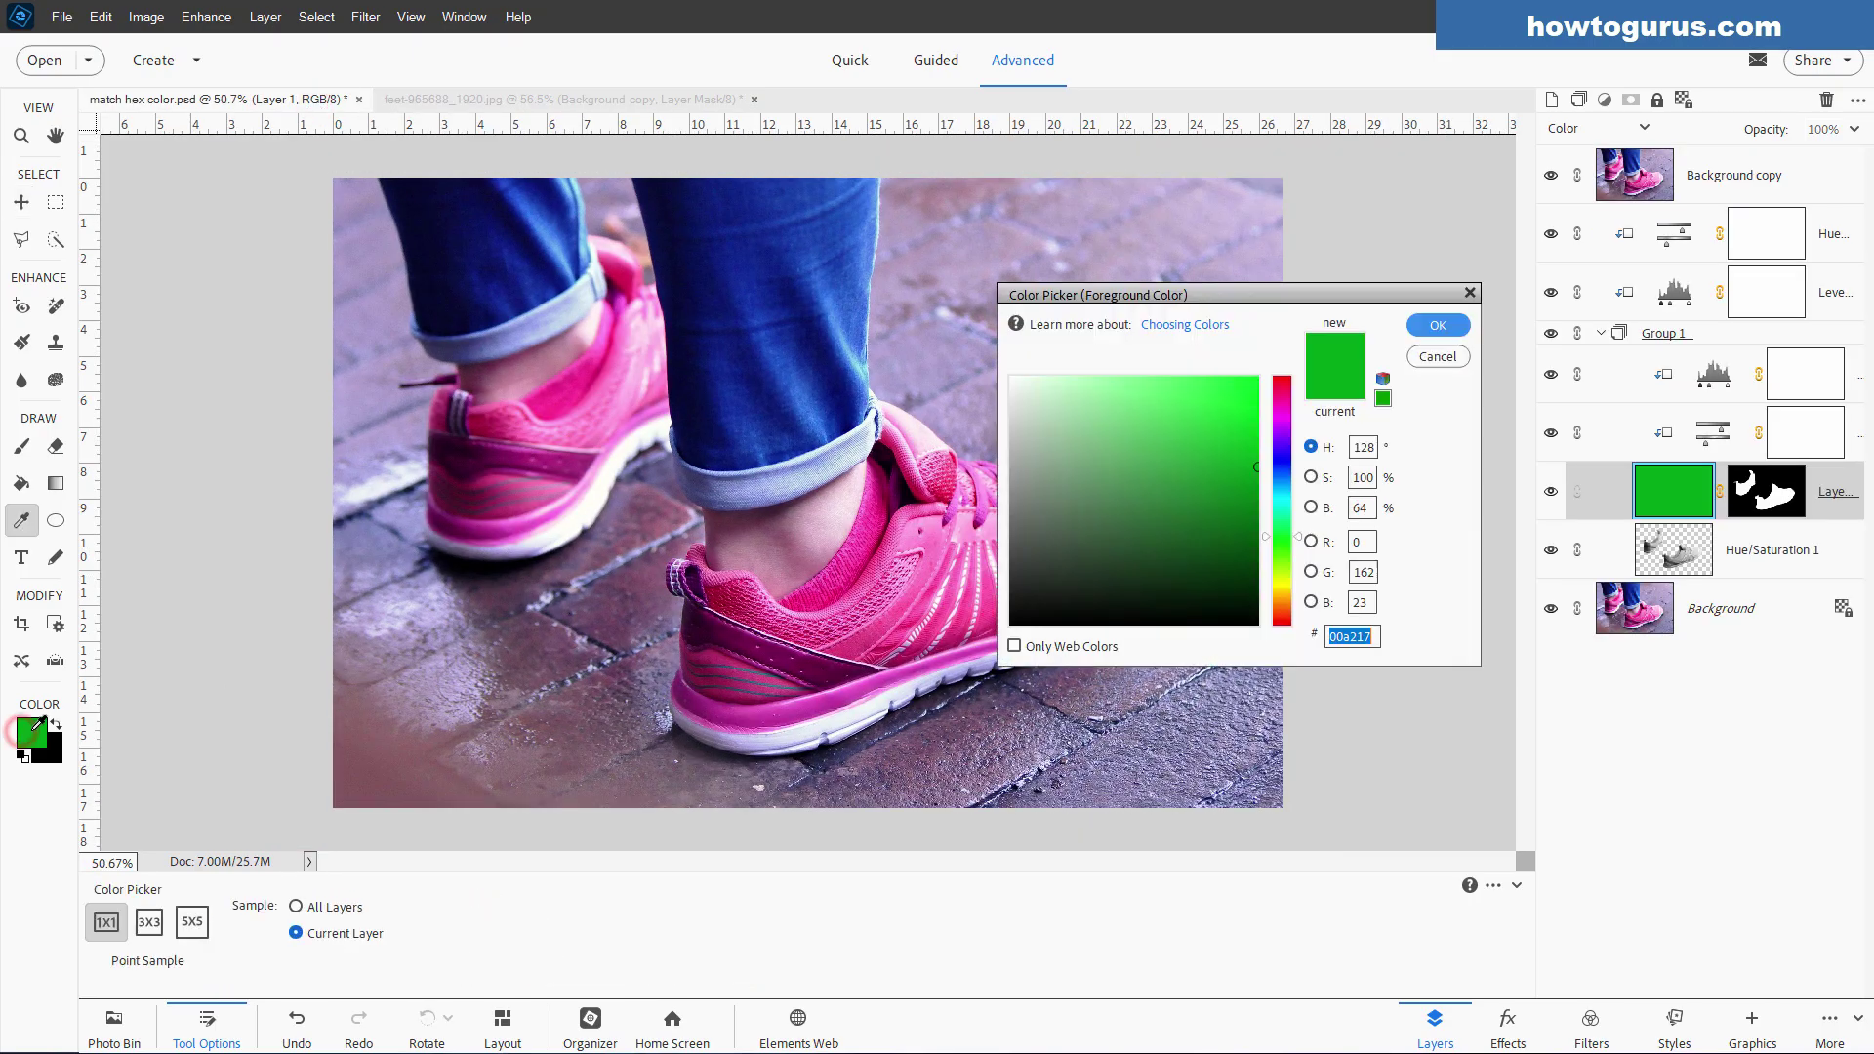
right_click(1350, 642)
left_click(1403, 709)
left_click(1434, 357)
key("v")
- Paste 00a217 as the feet photo's foreground colour
left_click(600, 100)
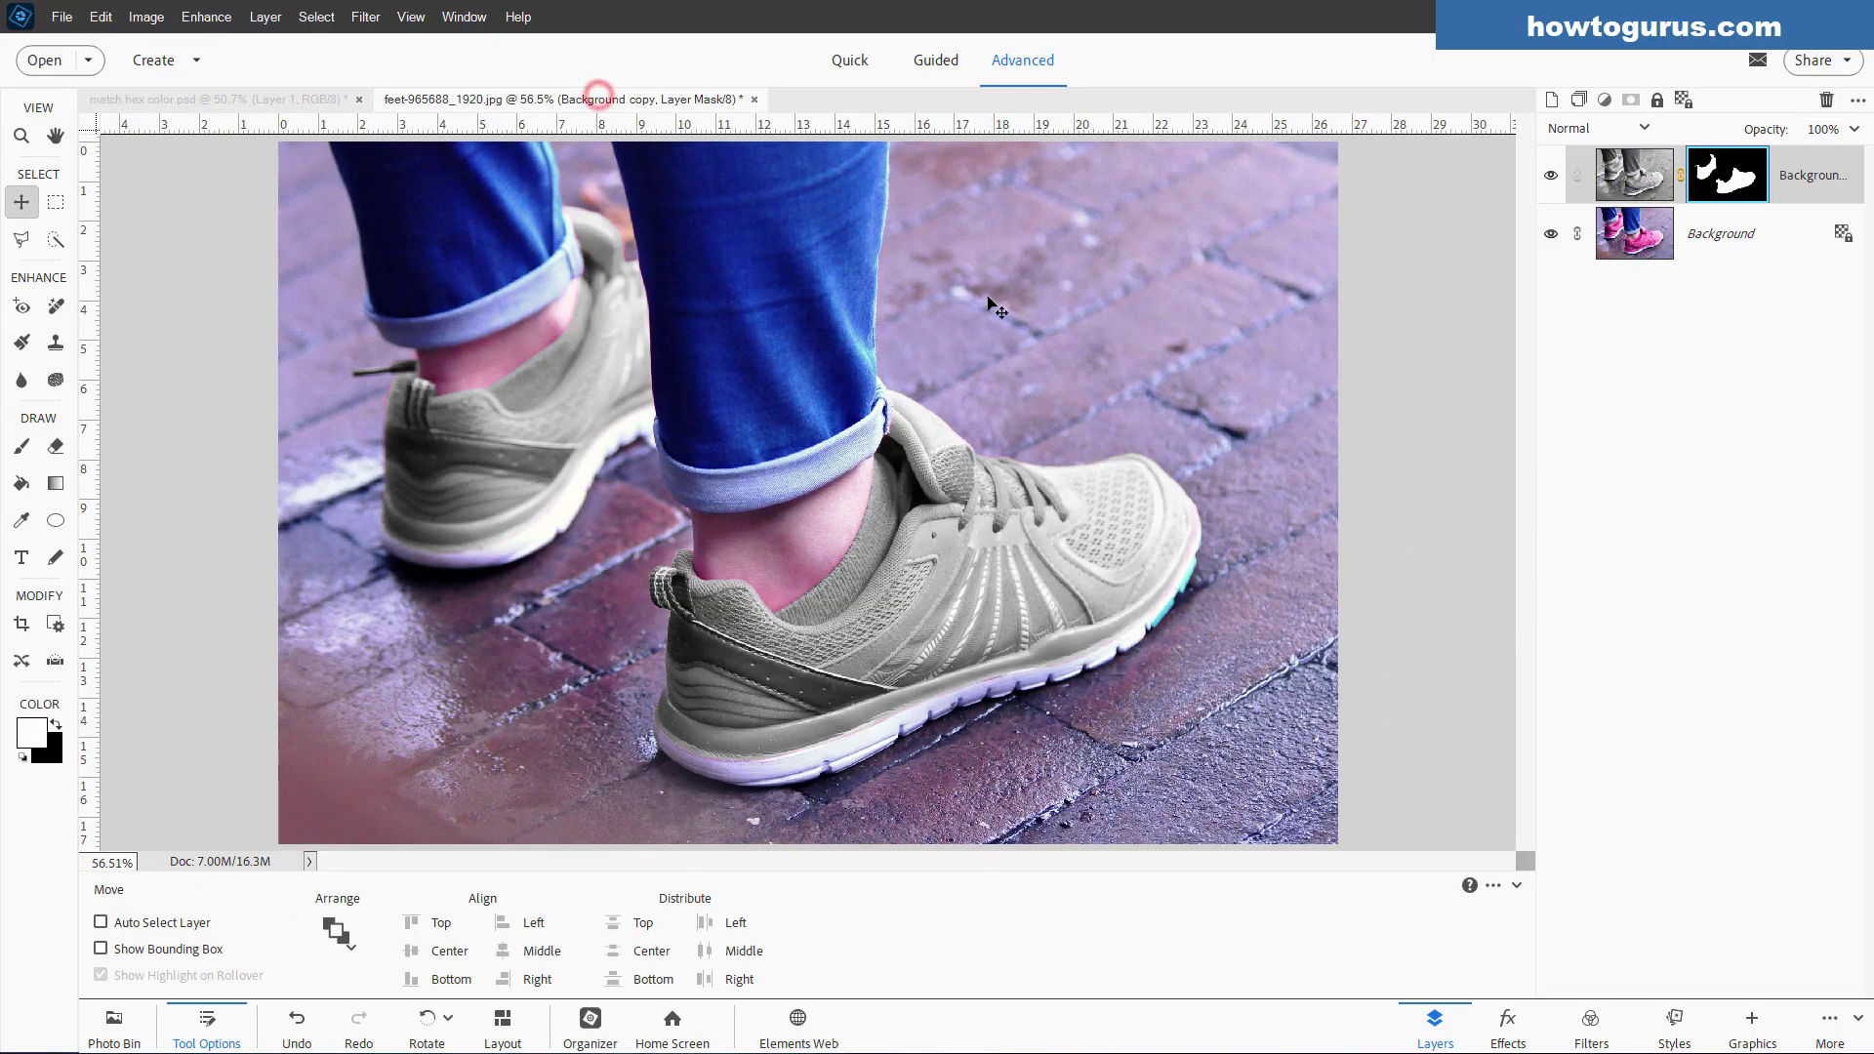
left_click(34, 739)
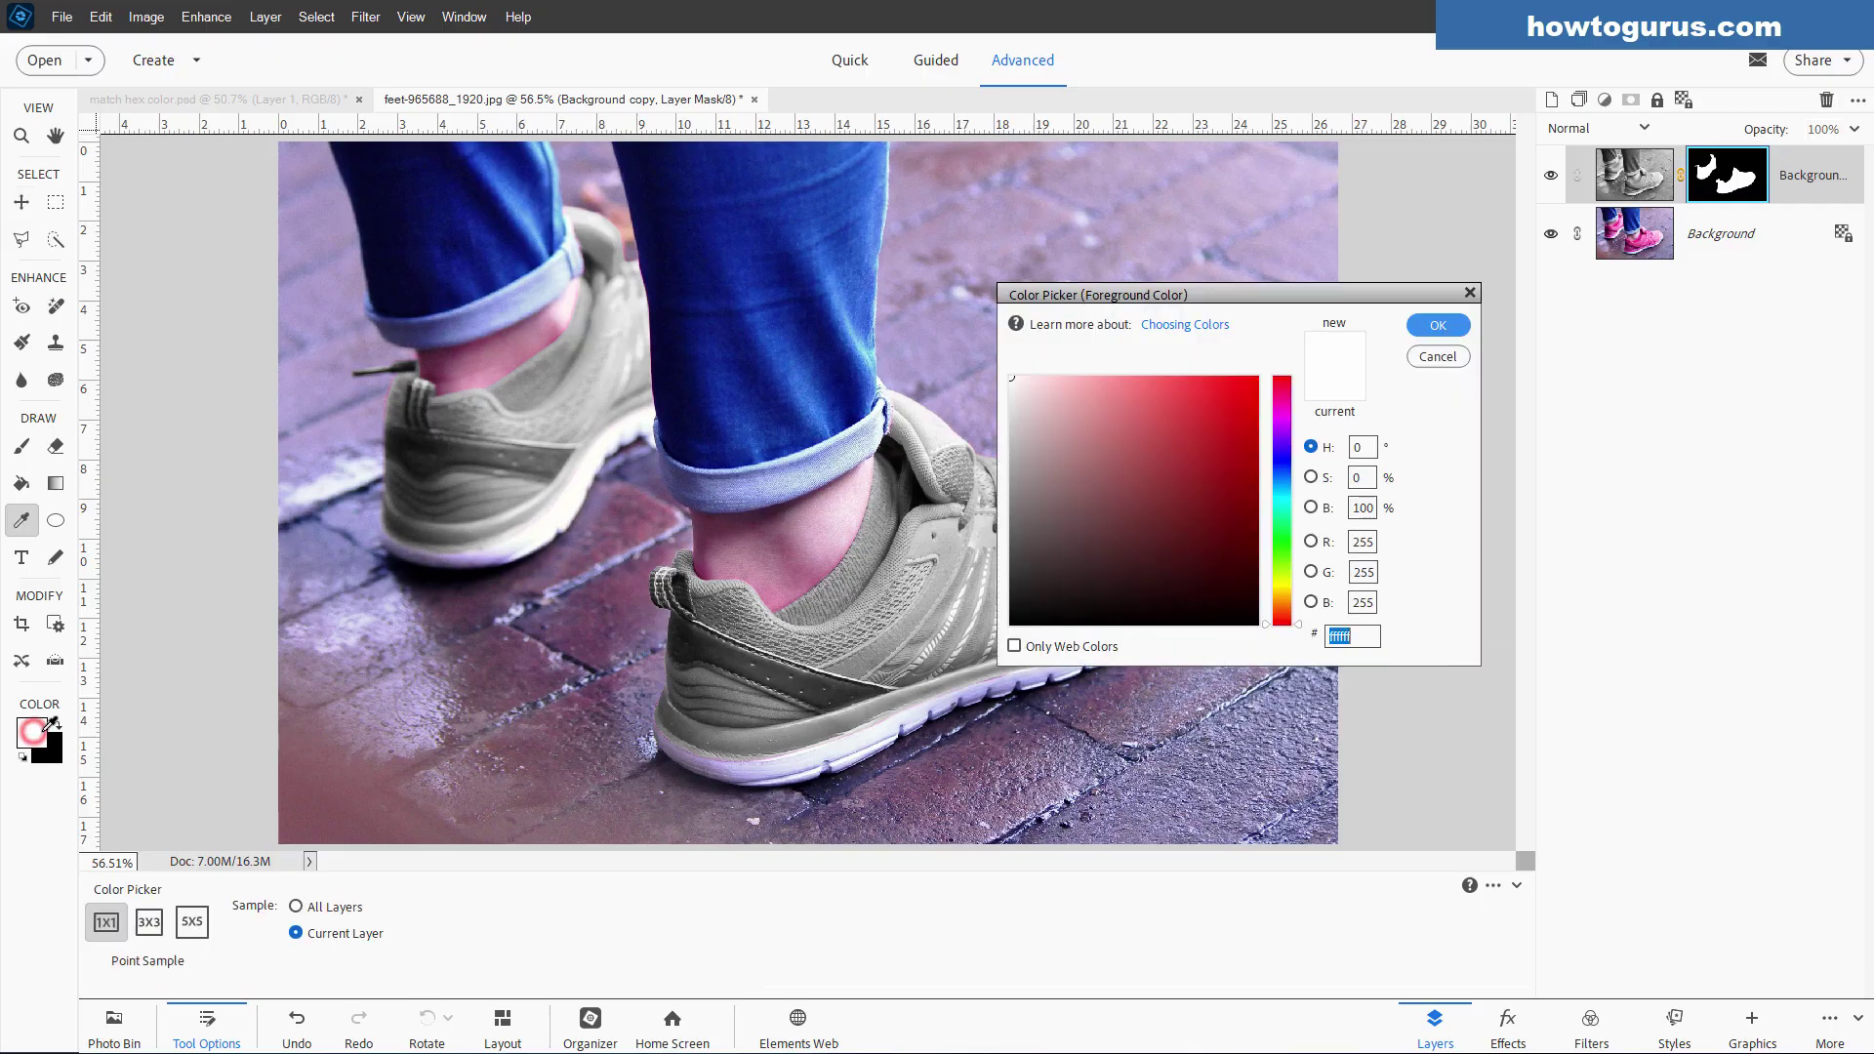
right_click(1341, 636)
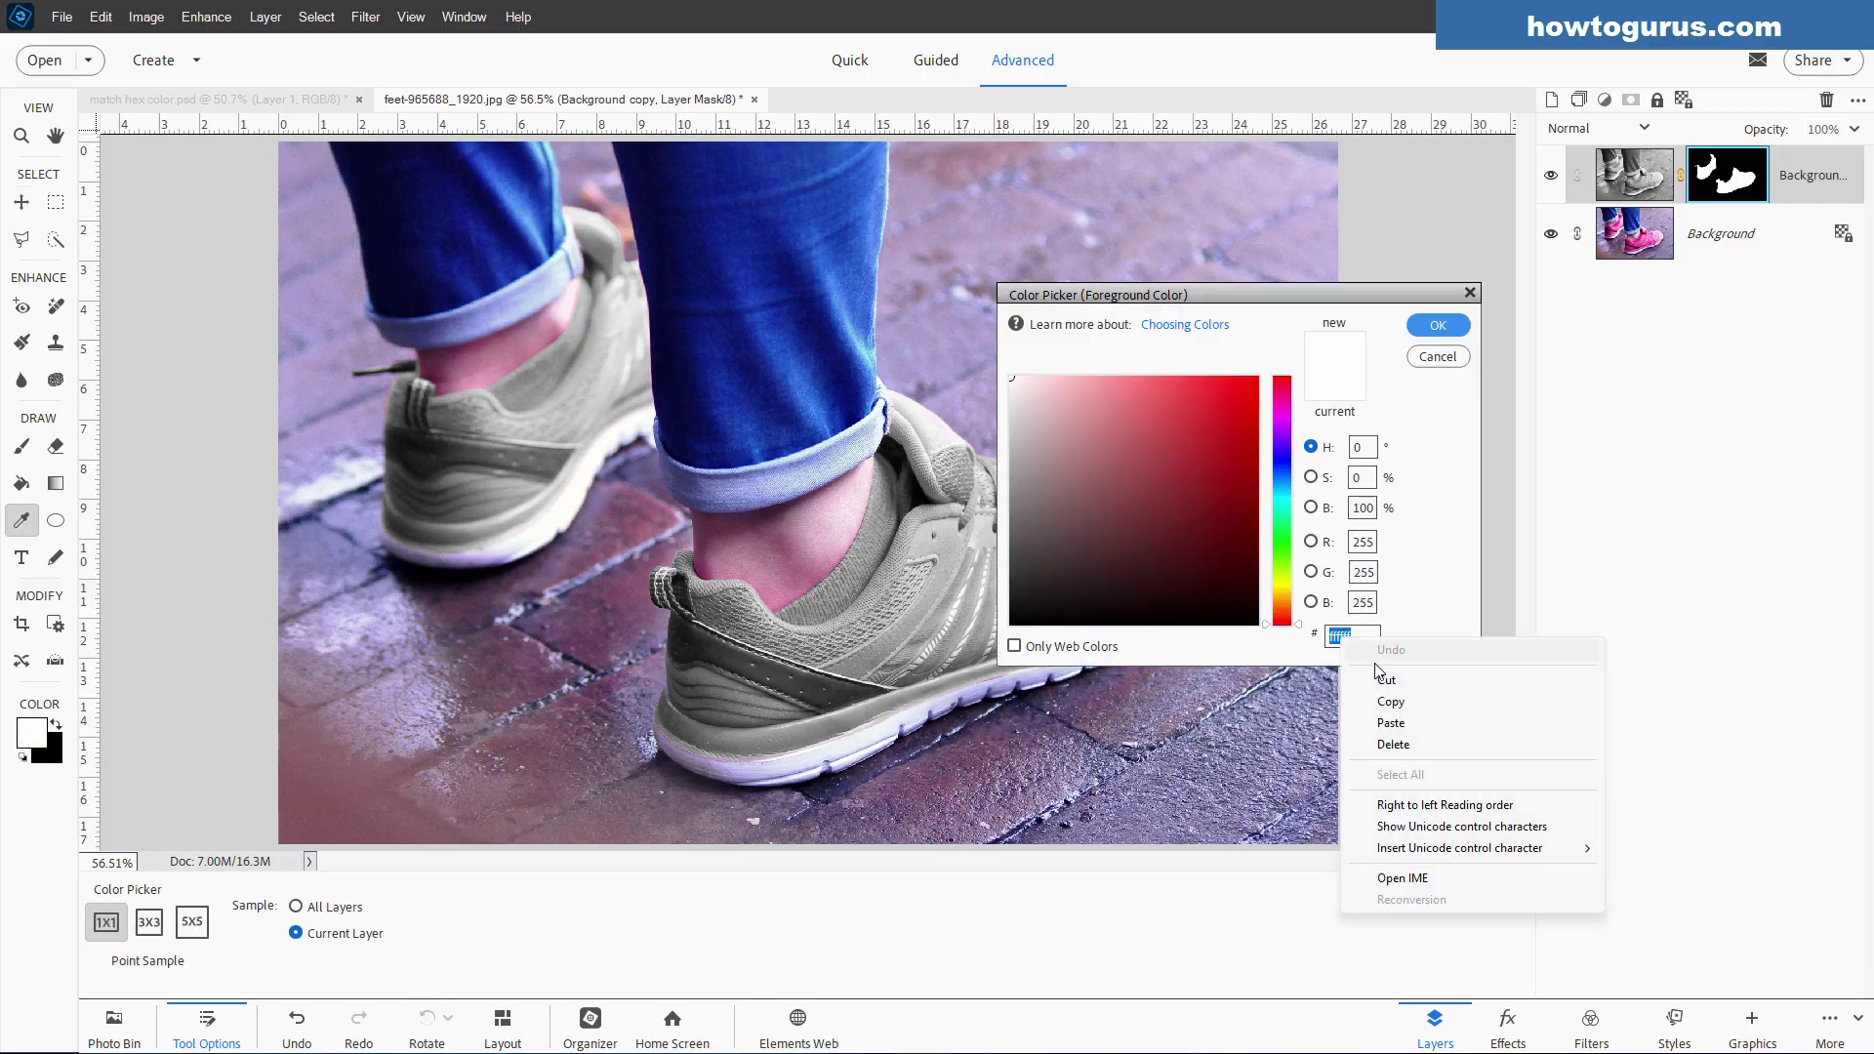
left_click(1401, 723)
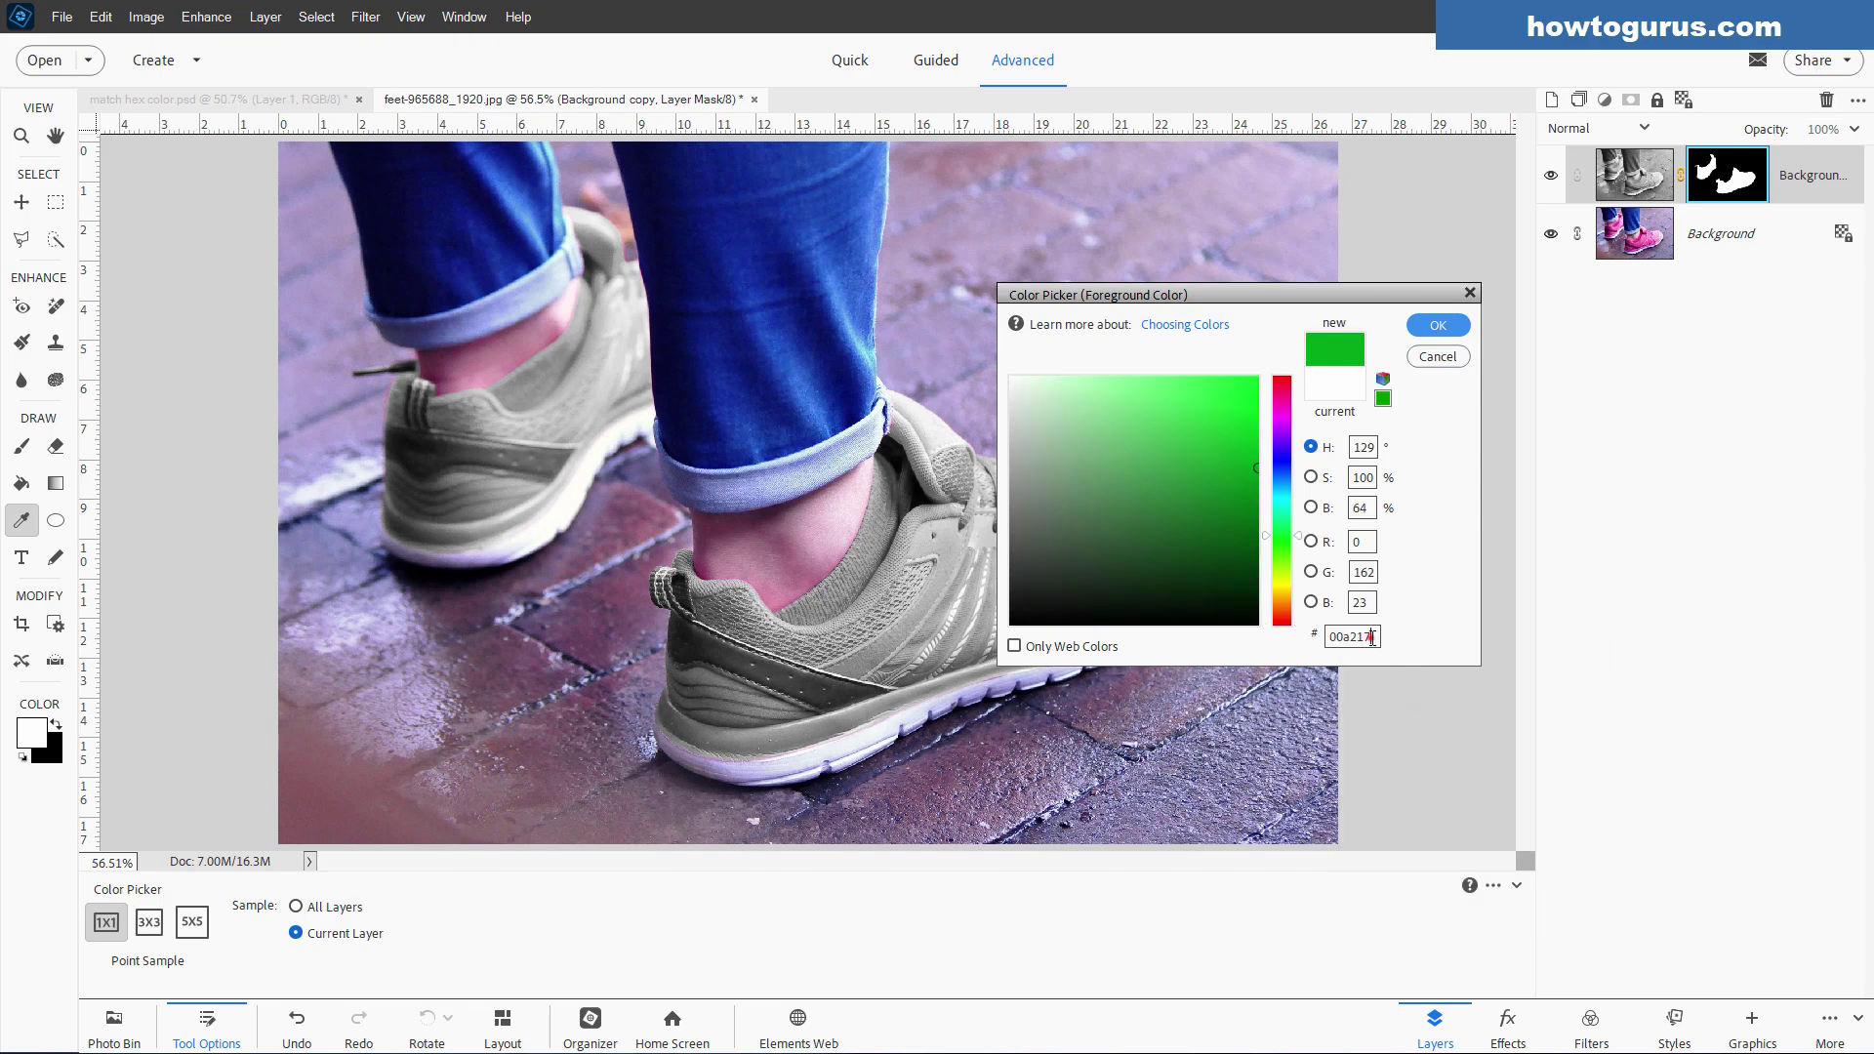
left_click(1438, 326)
key("v")
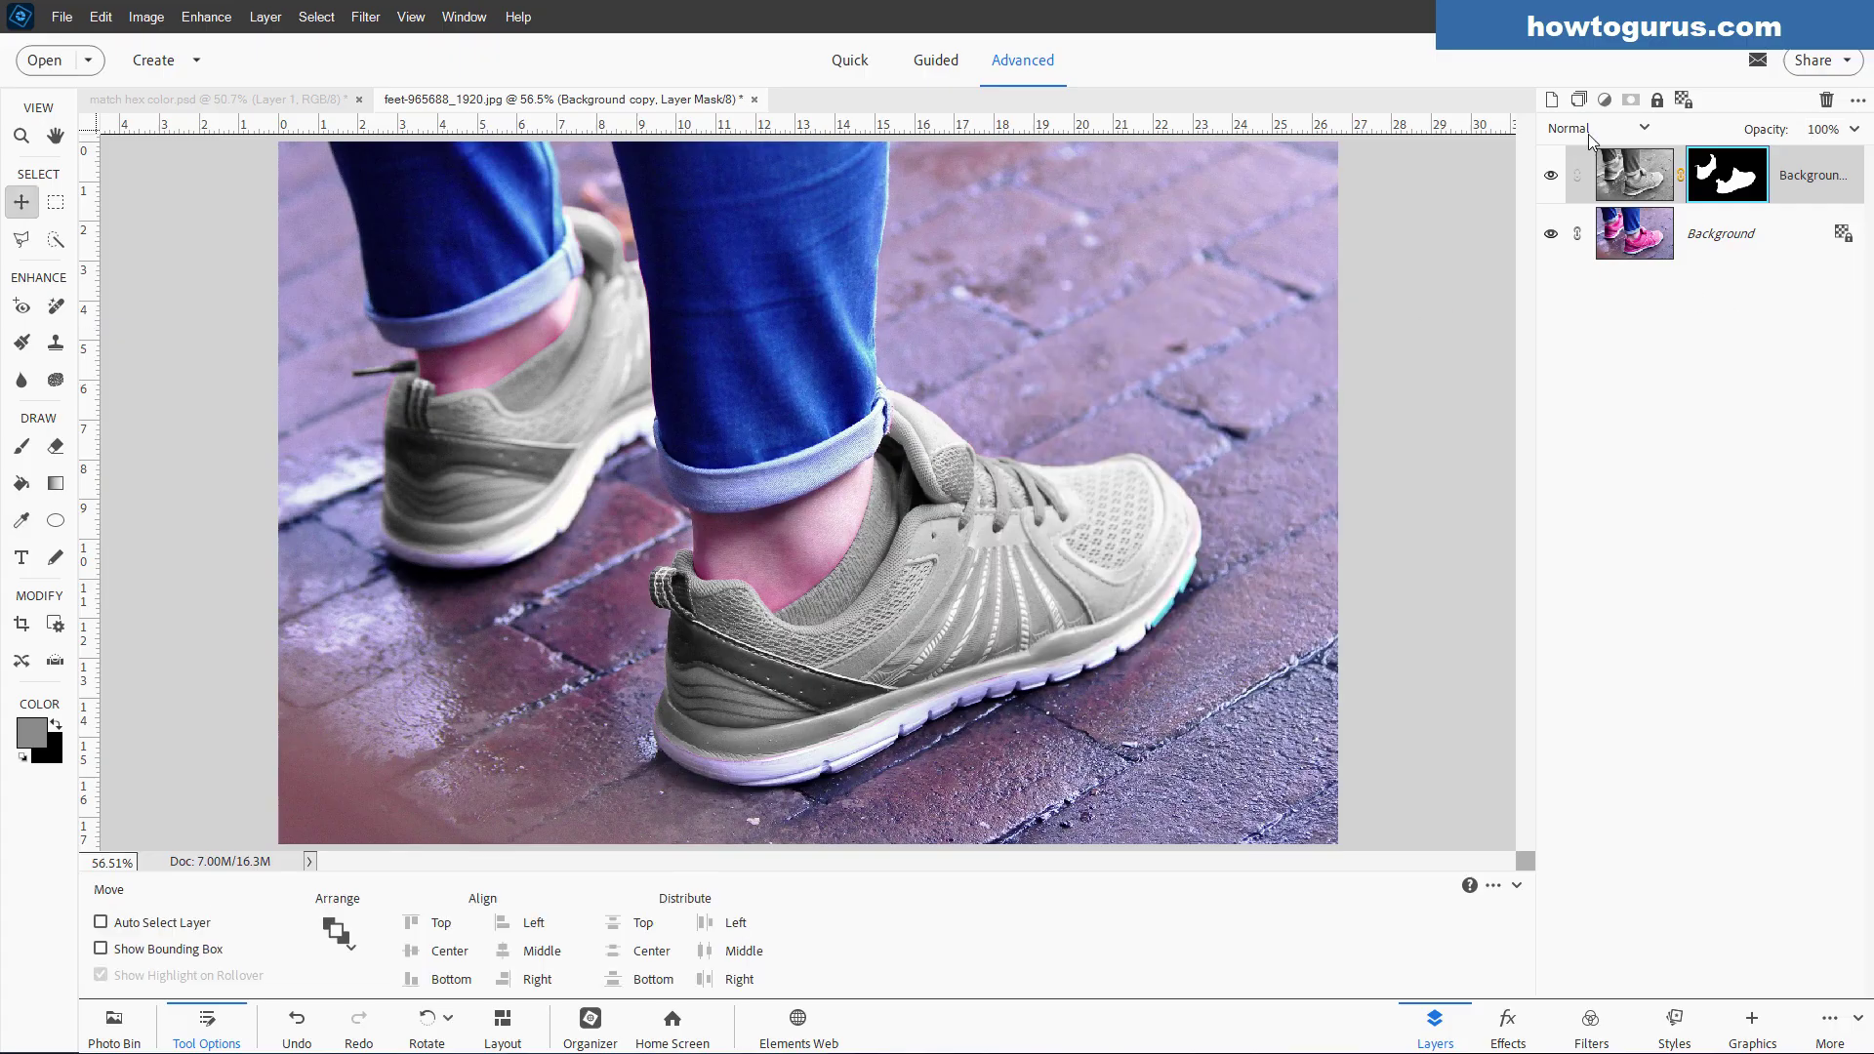
- Add Layer 1, fill it green with the Paint Bucket, and copy the shoe mask onto it
left_click(1550, 99)
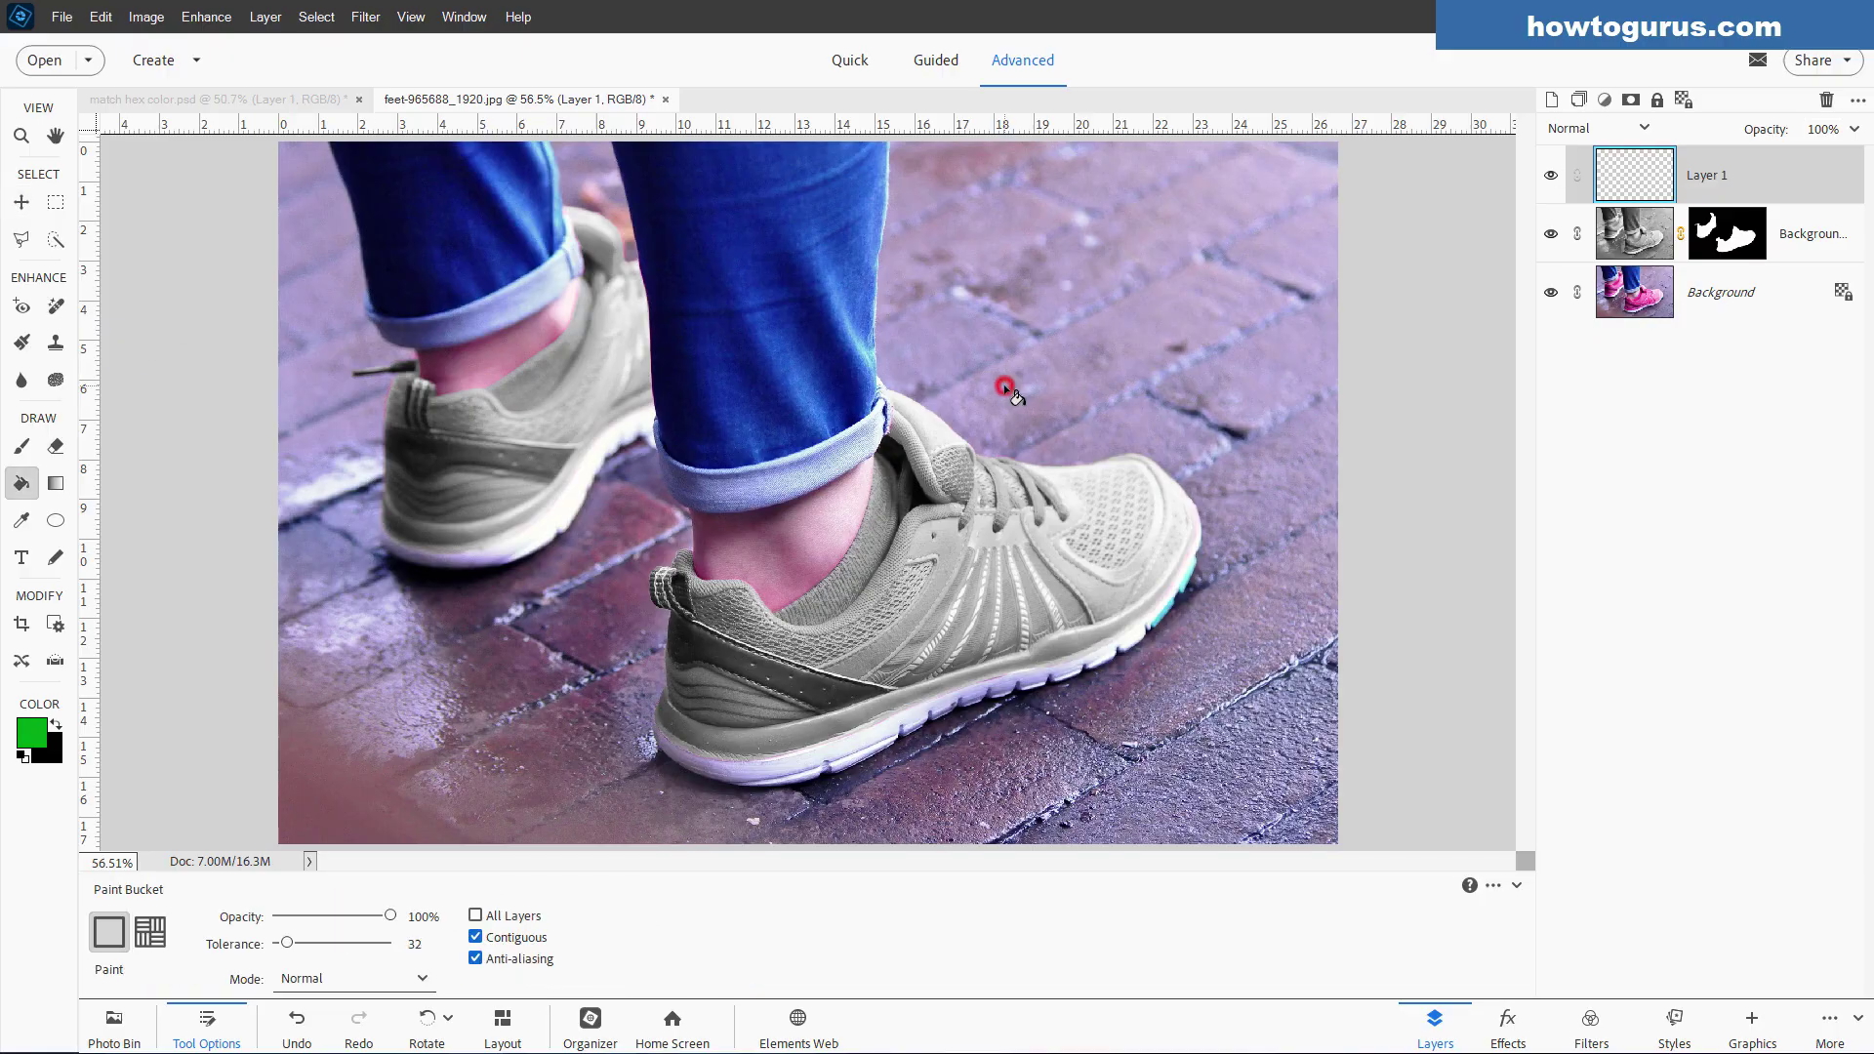
left_click(21, 482)
left_click(1004, 384)
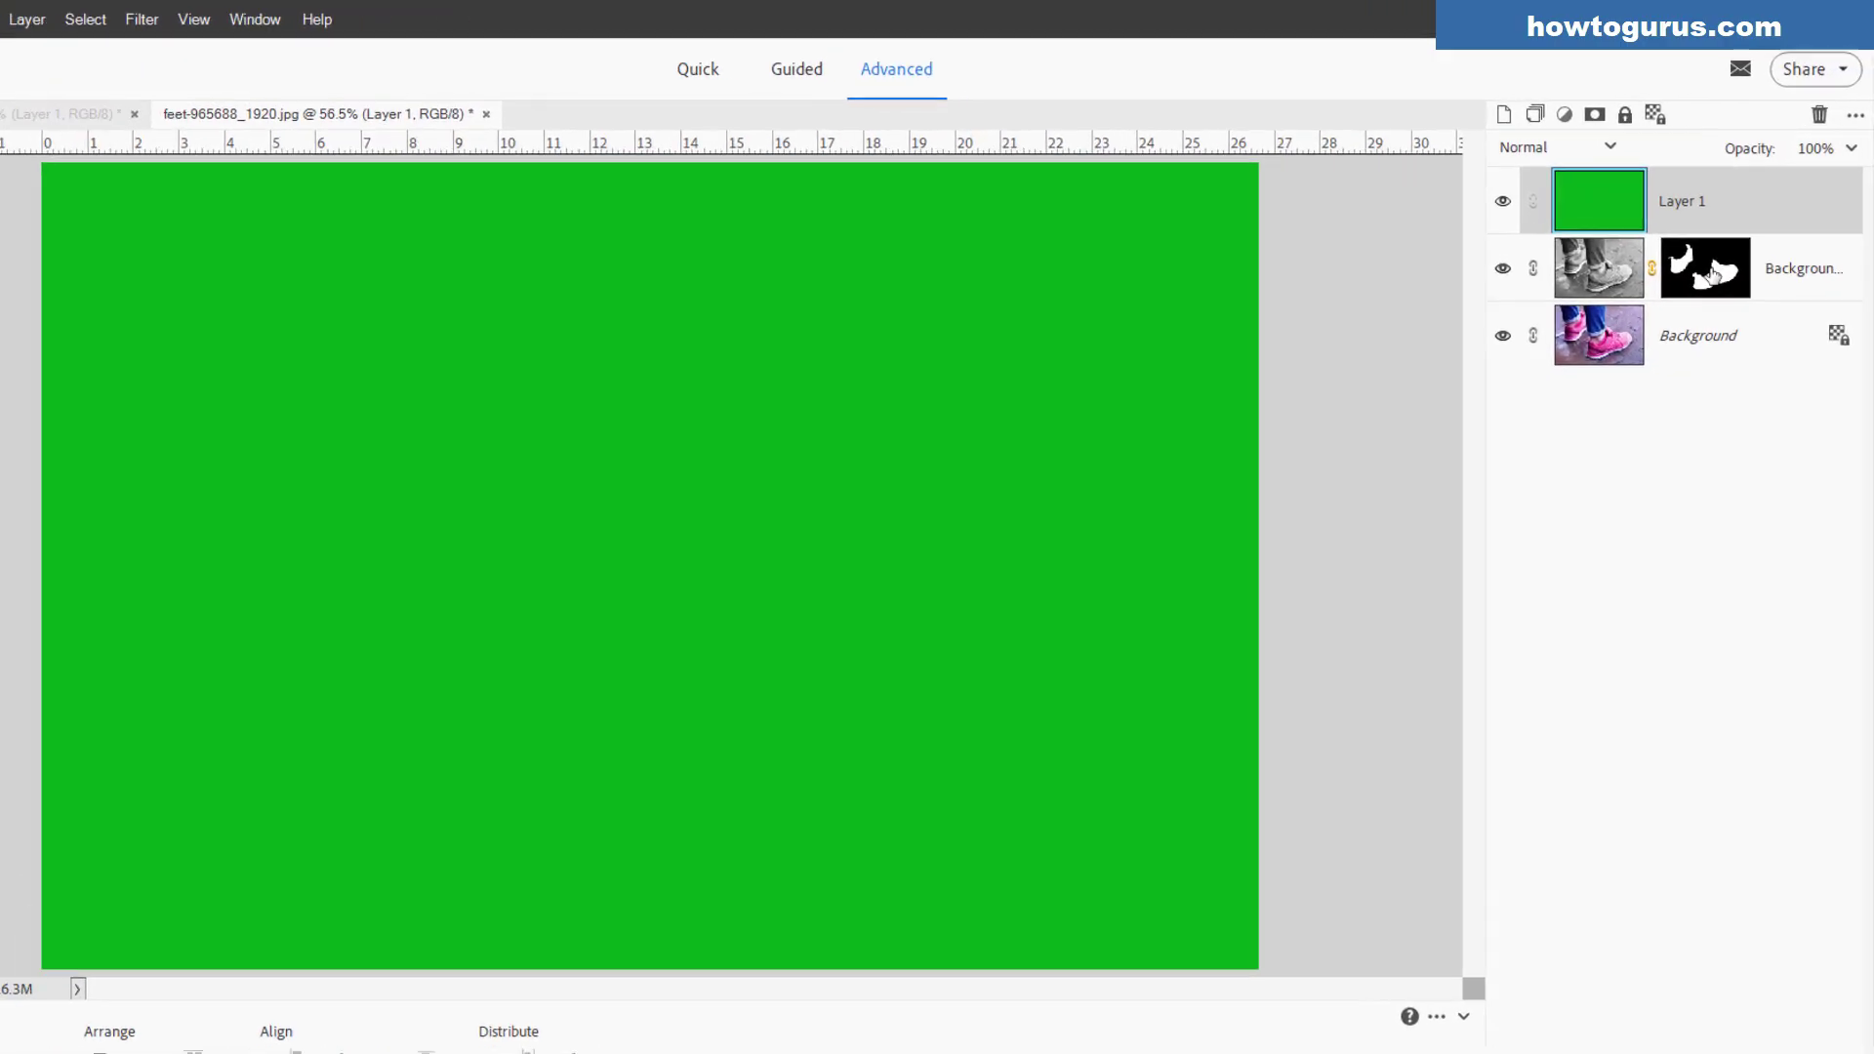
left_click(1705, 231)
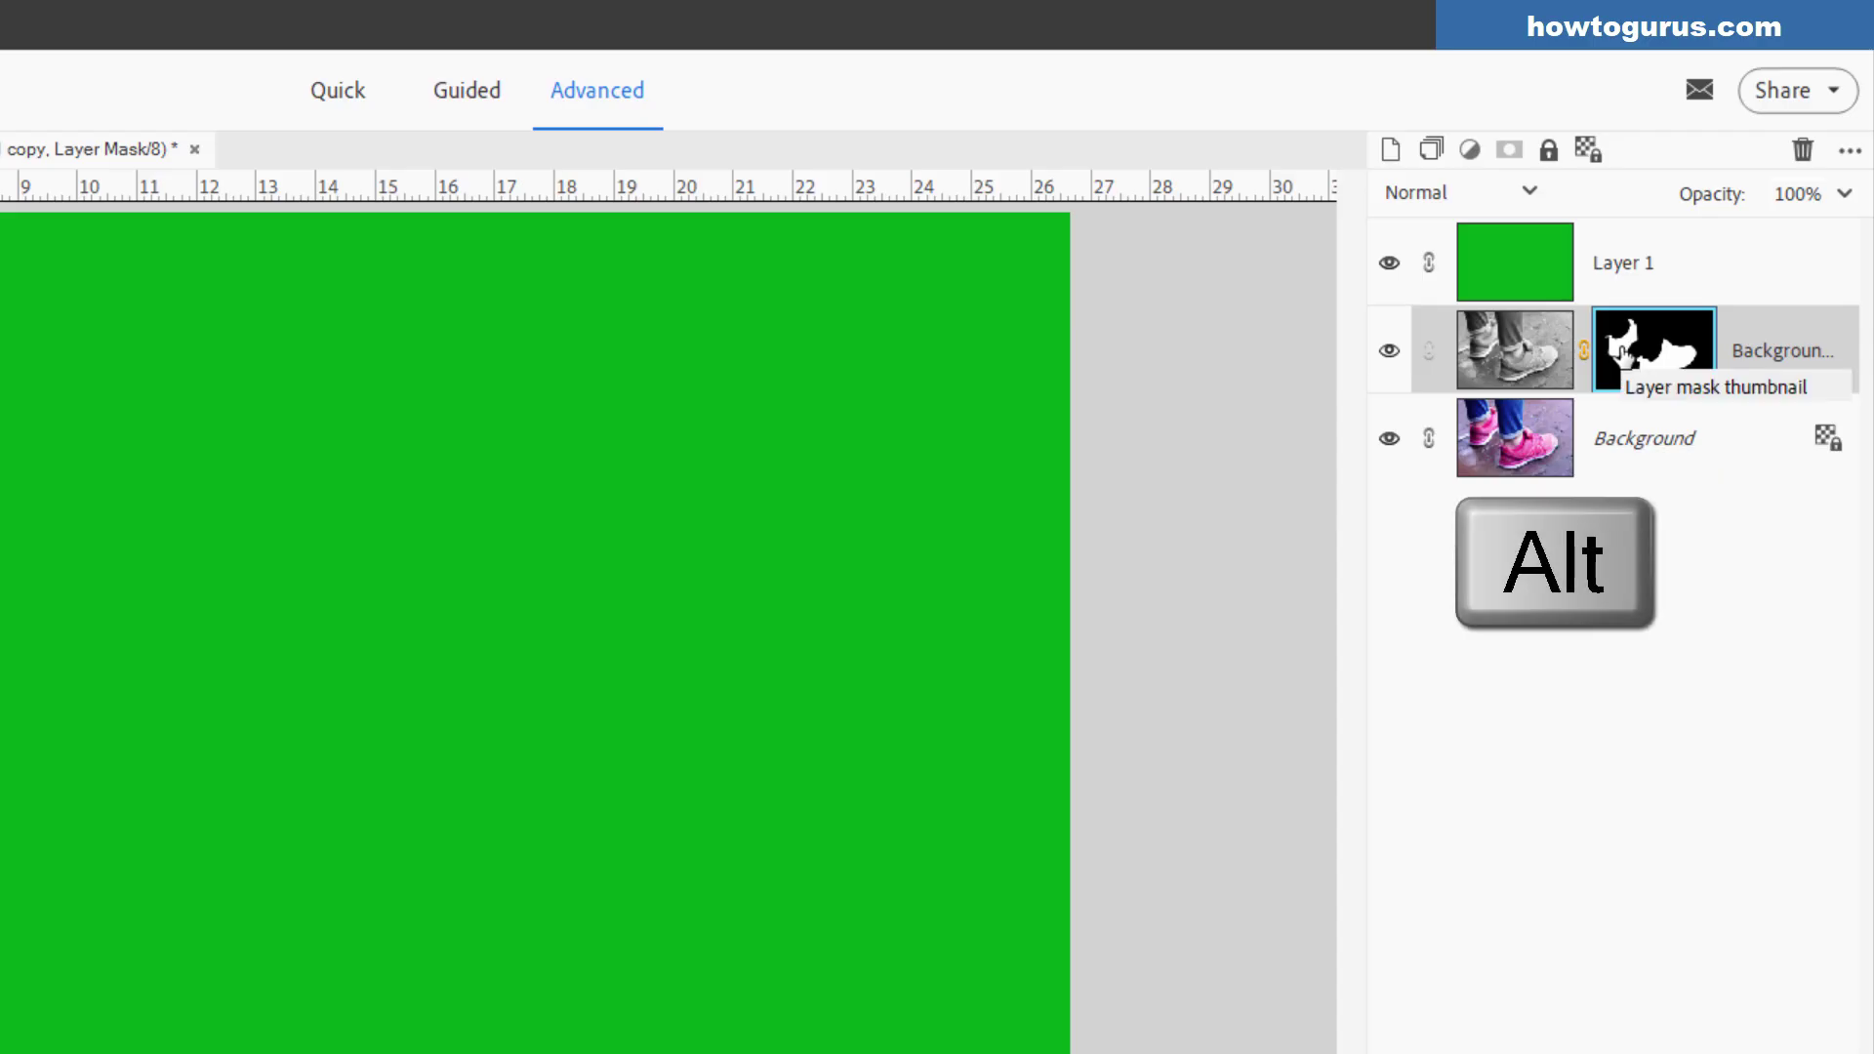
left_click_drag(1620, 353, 1647, 278)
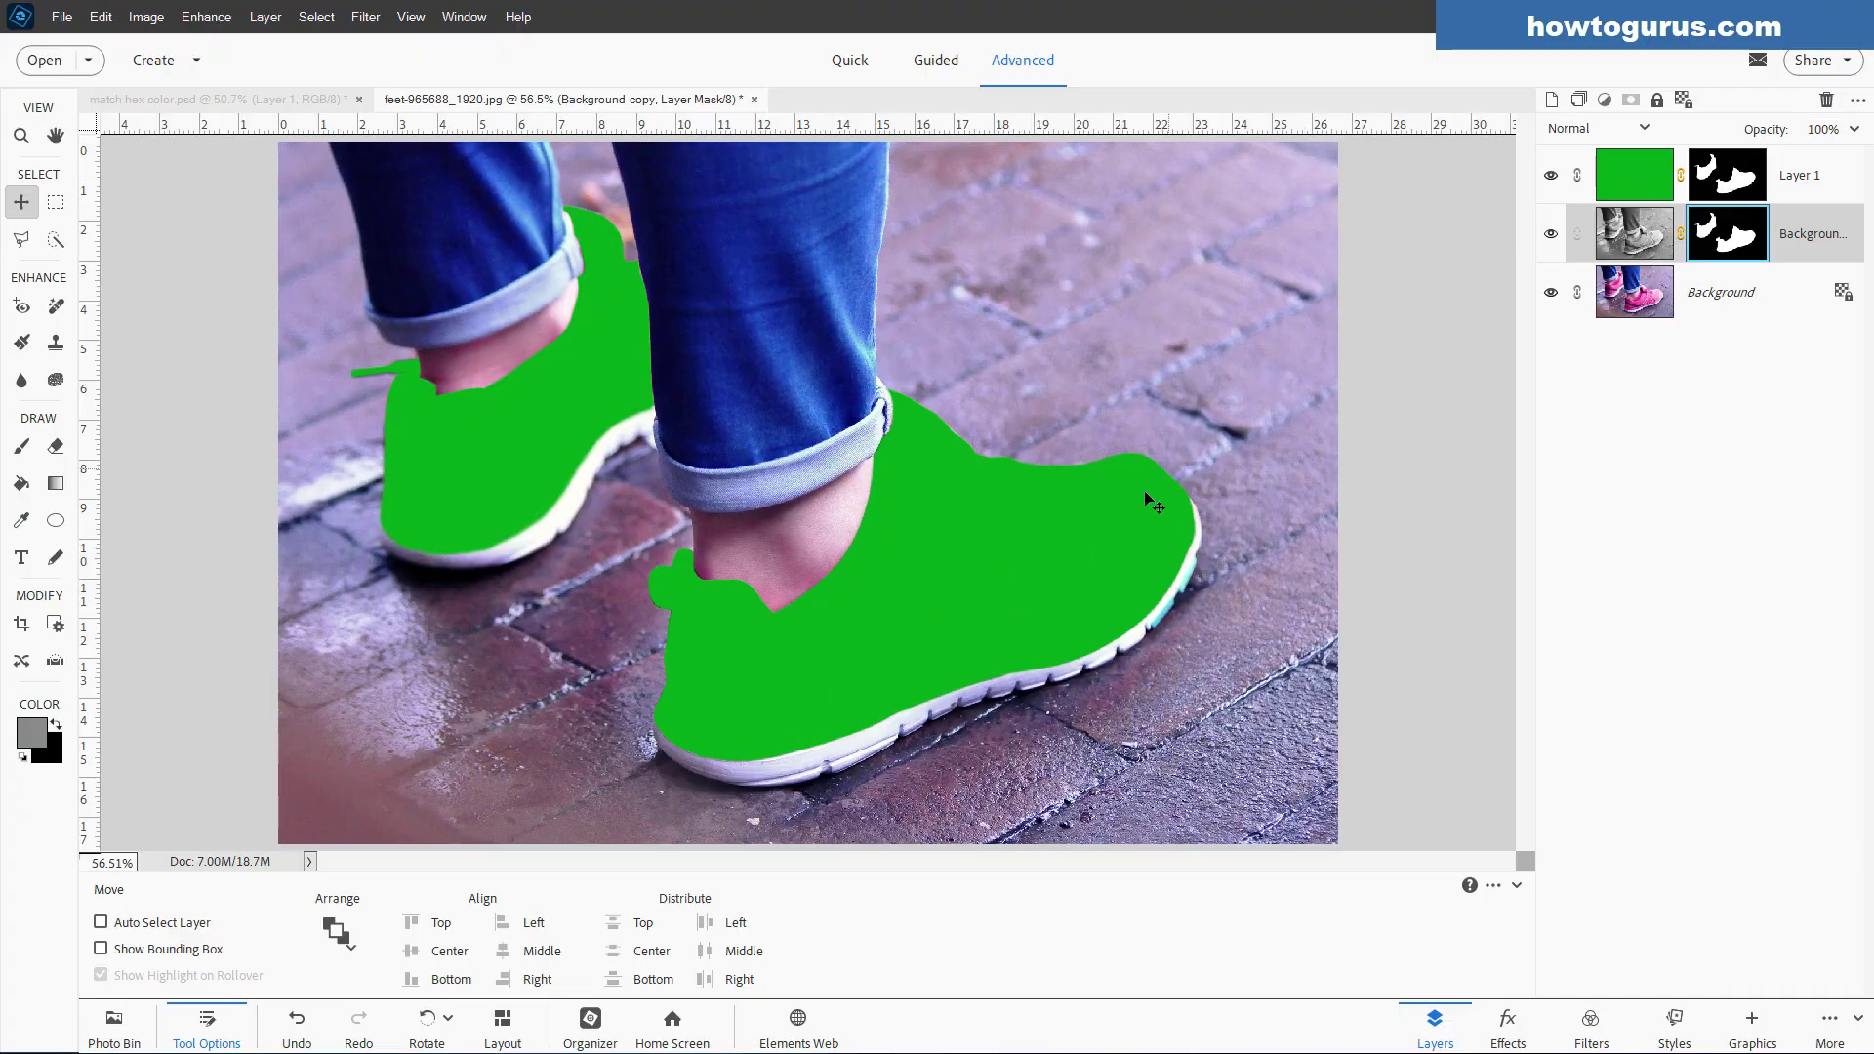
- Change Layer 1's blend mode to Color
left_click(1644, 174)
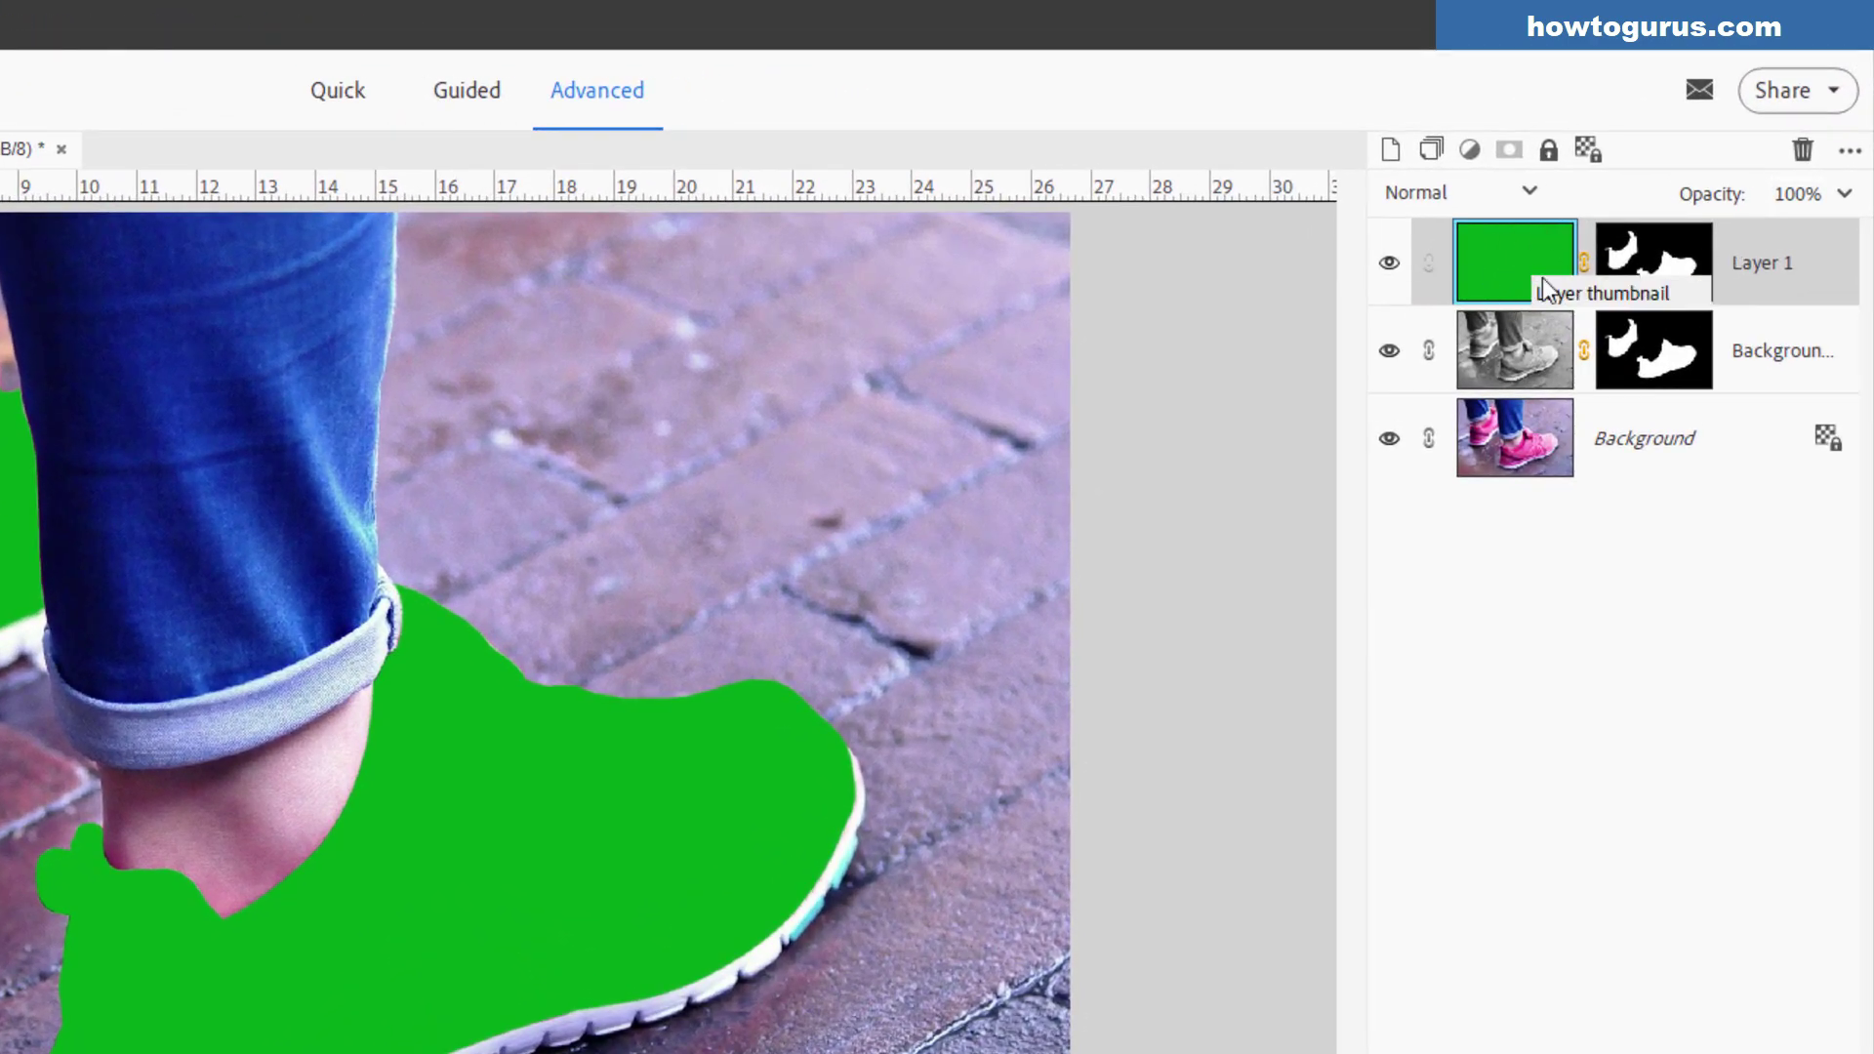
left_click(1529, 192)
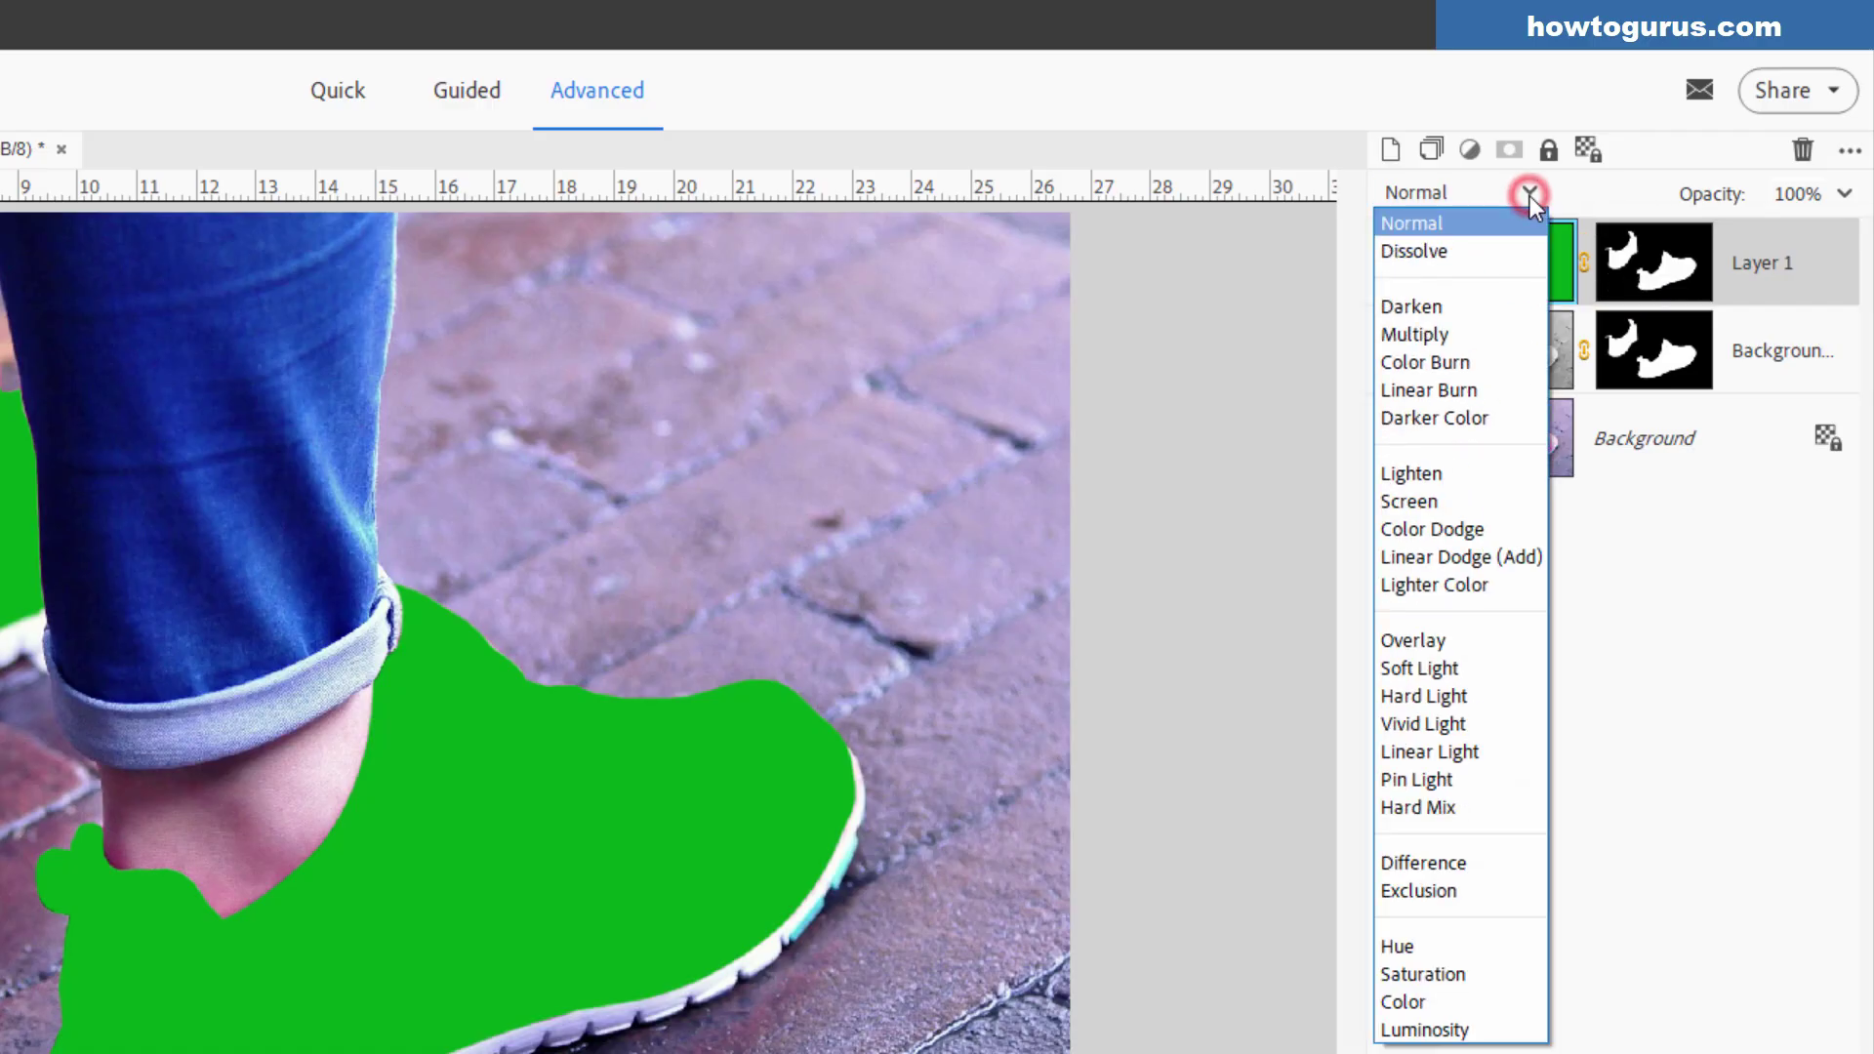
left_click(1458, 999)
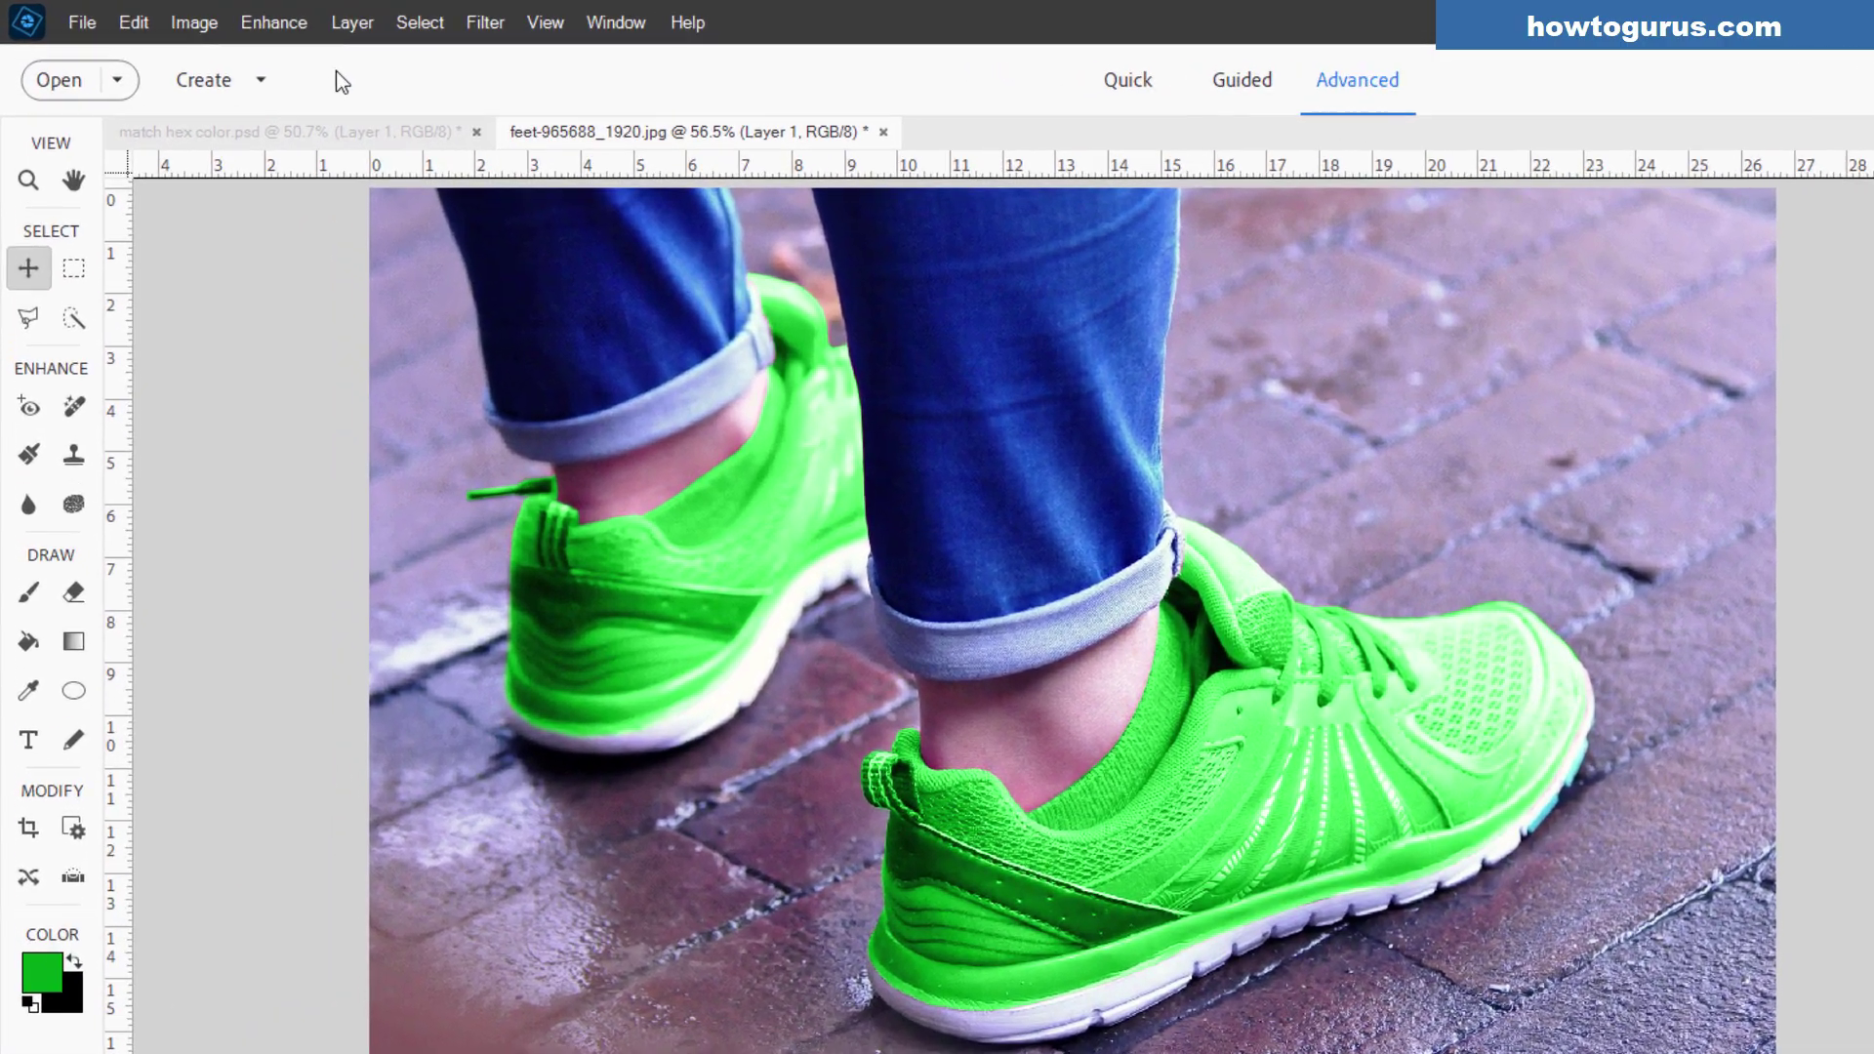
- Add a Levels adjustment layer clipped to the green layer below
left_click(352, 22)
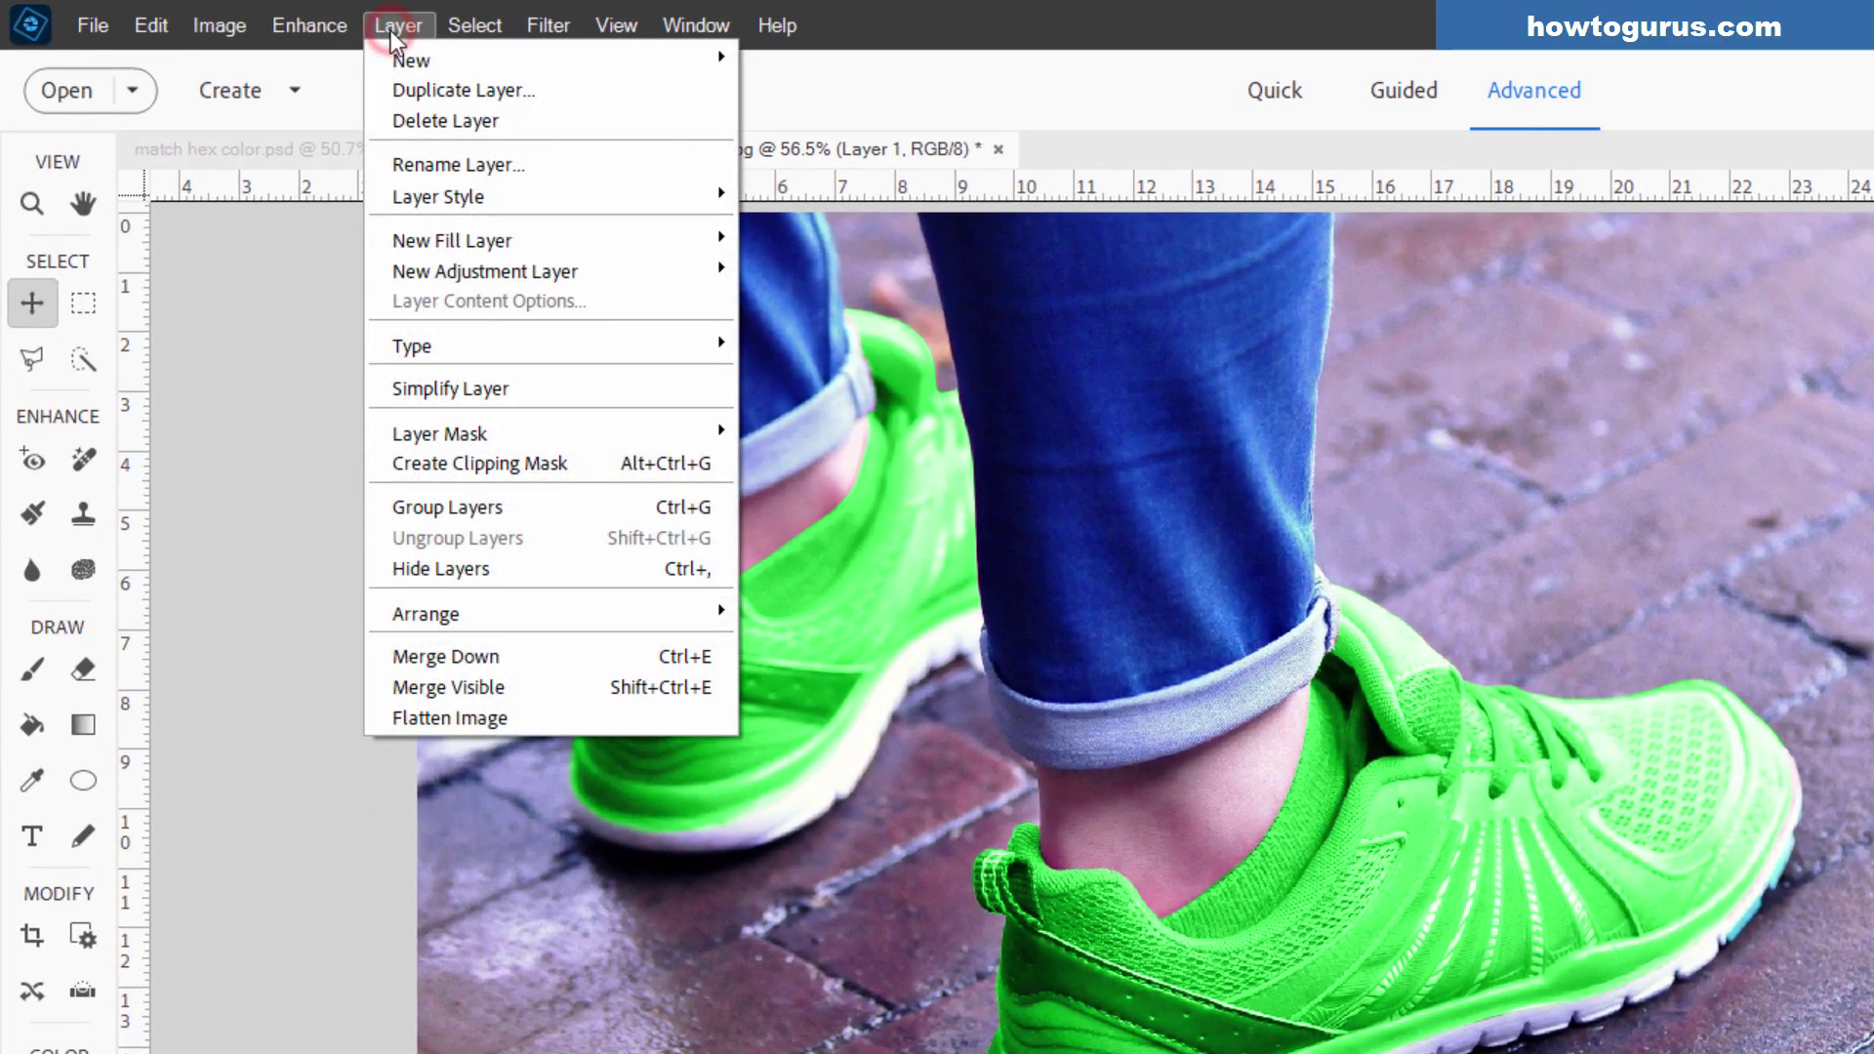
left_click(469, 235)
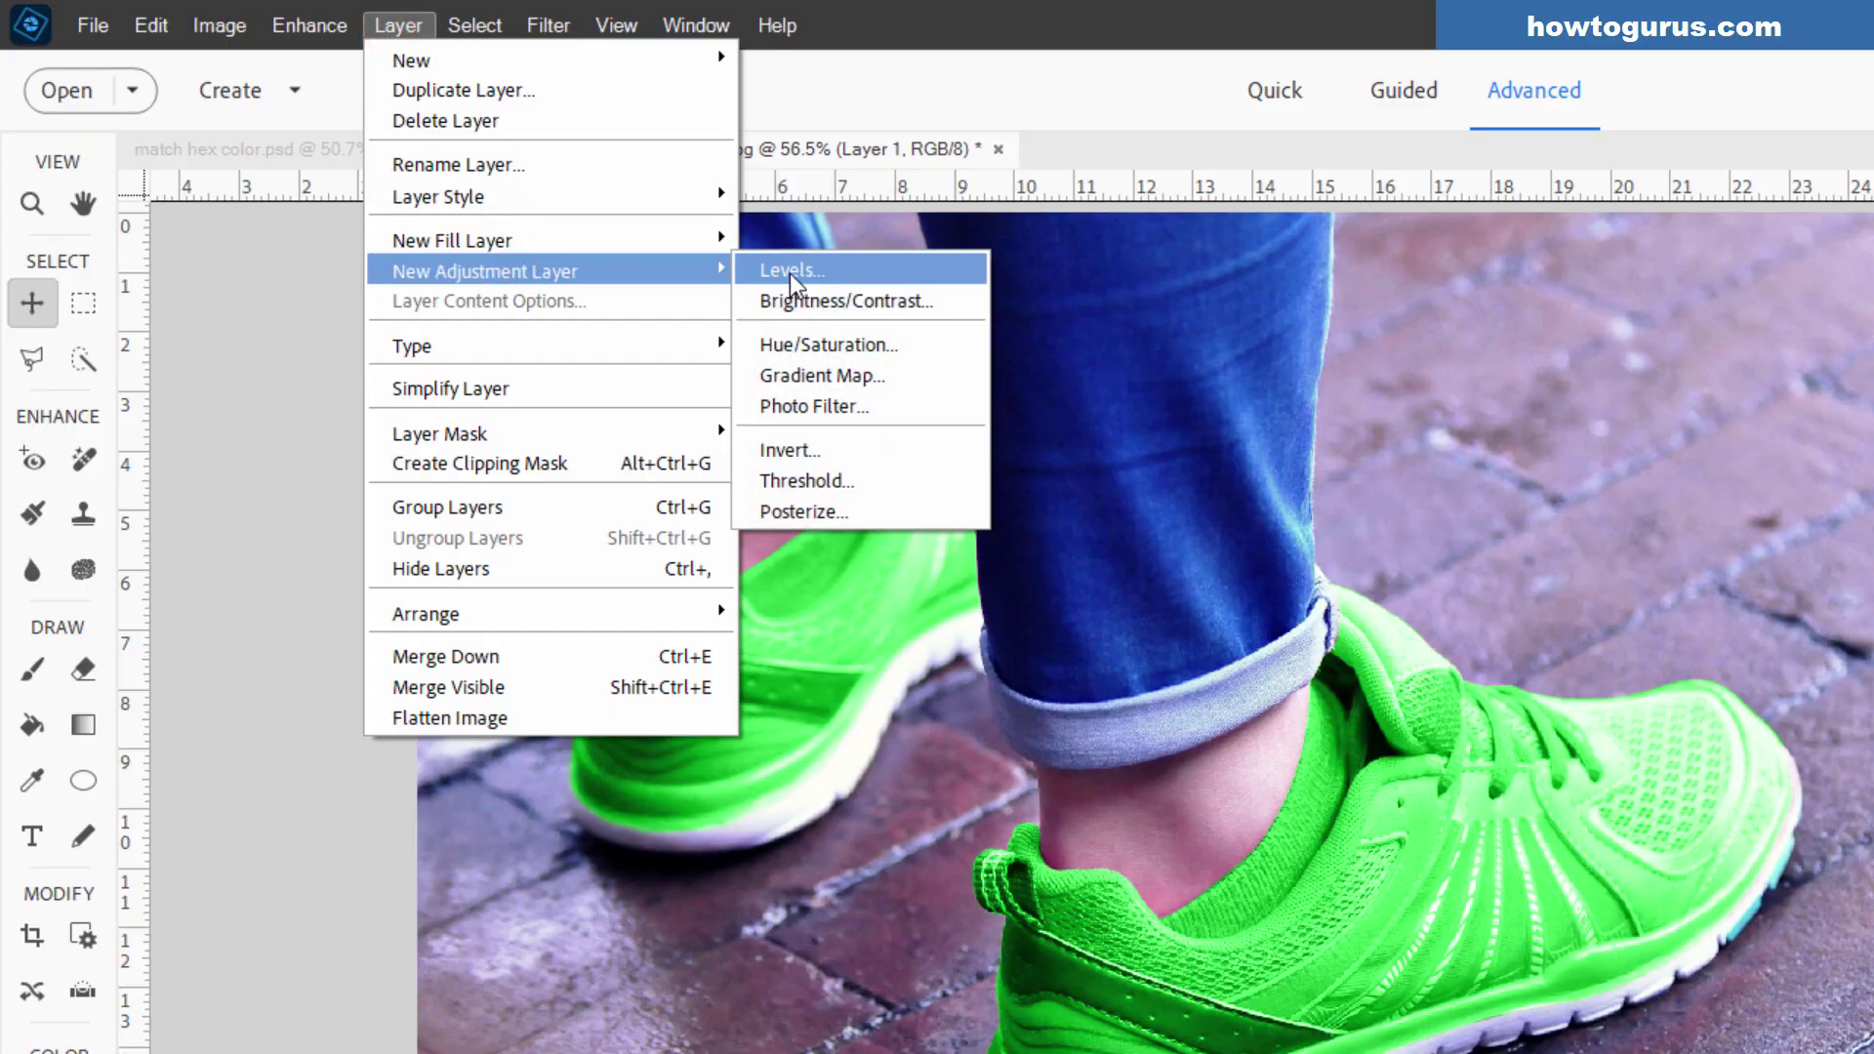
left_click(792, 272)
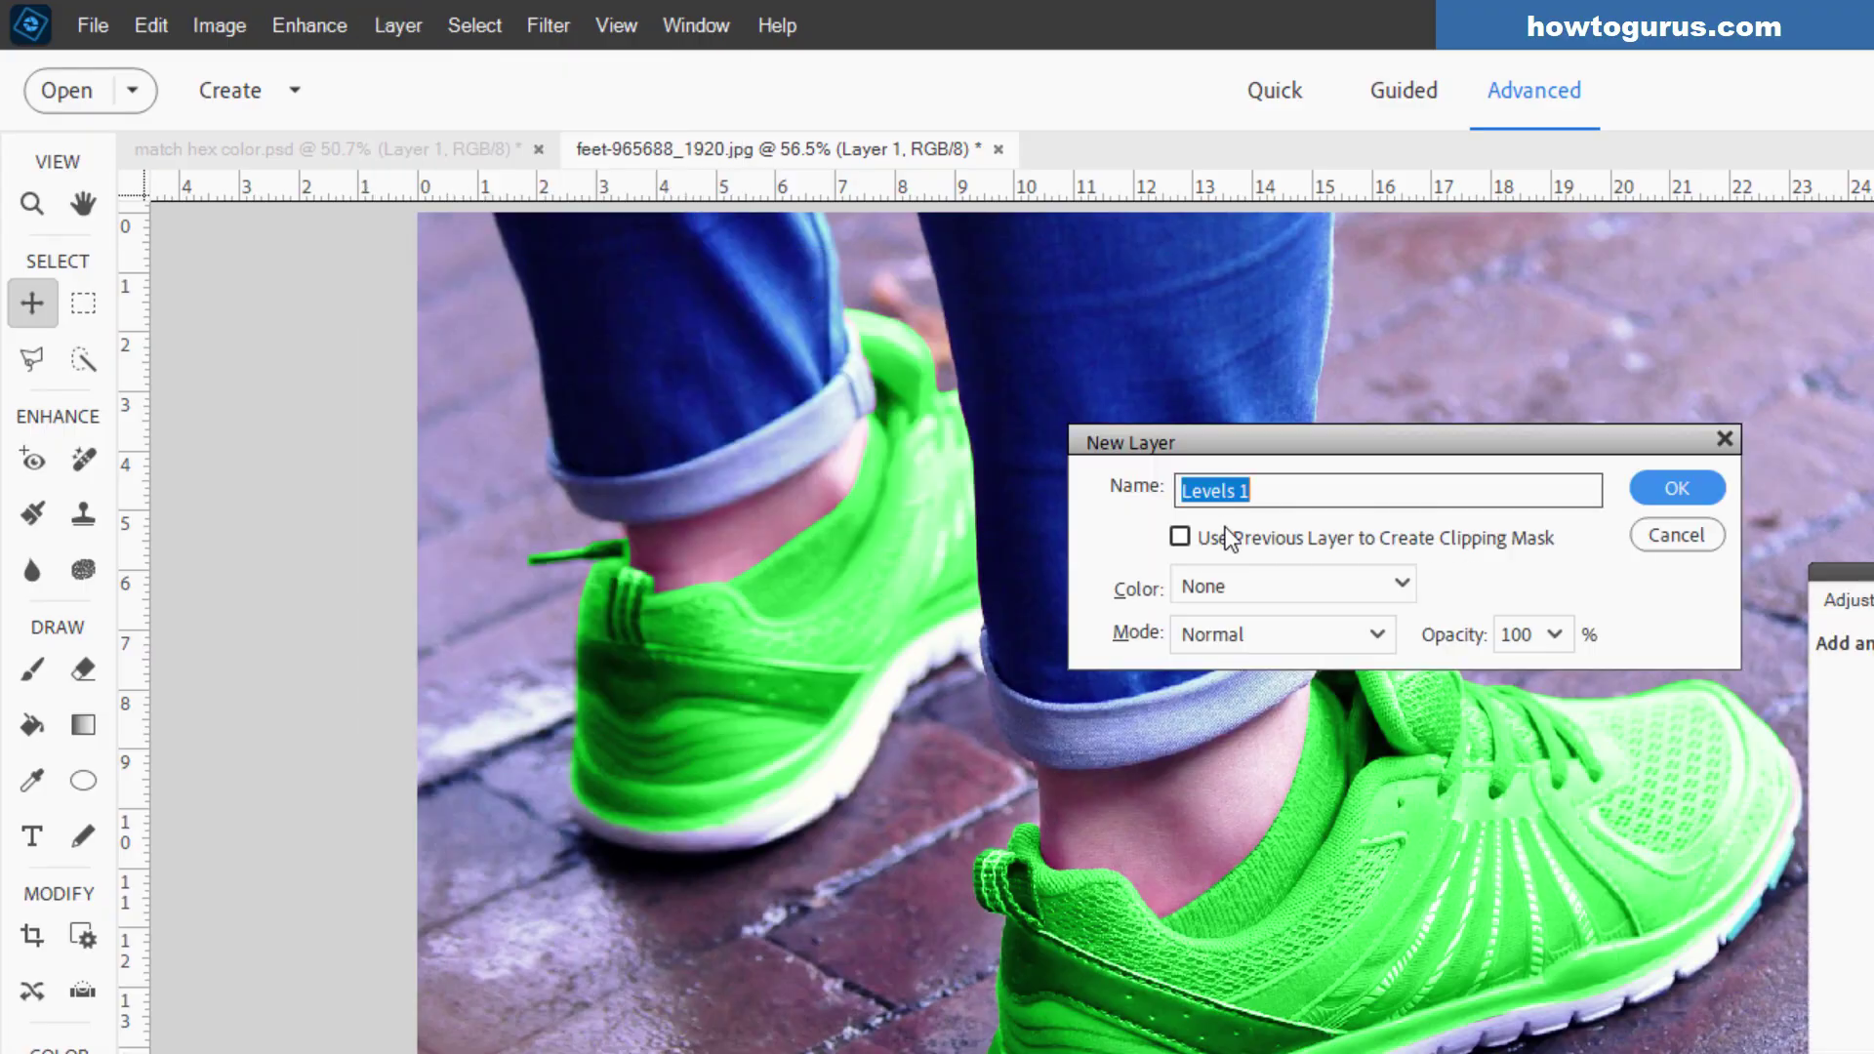
left_click(1181, 536)
left_click(1649, 494)
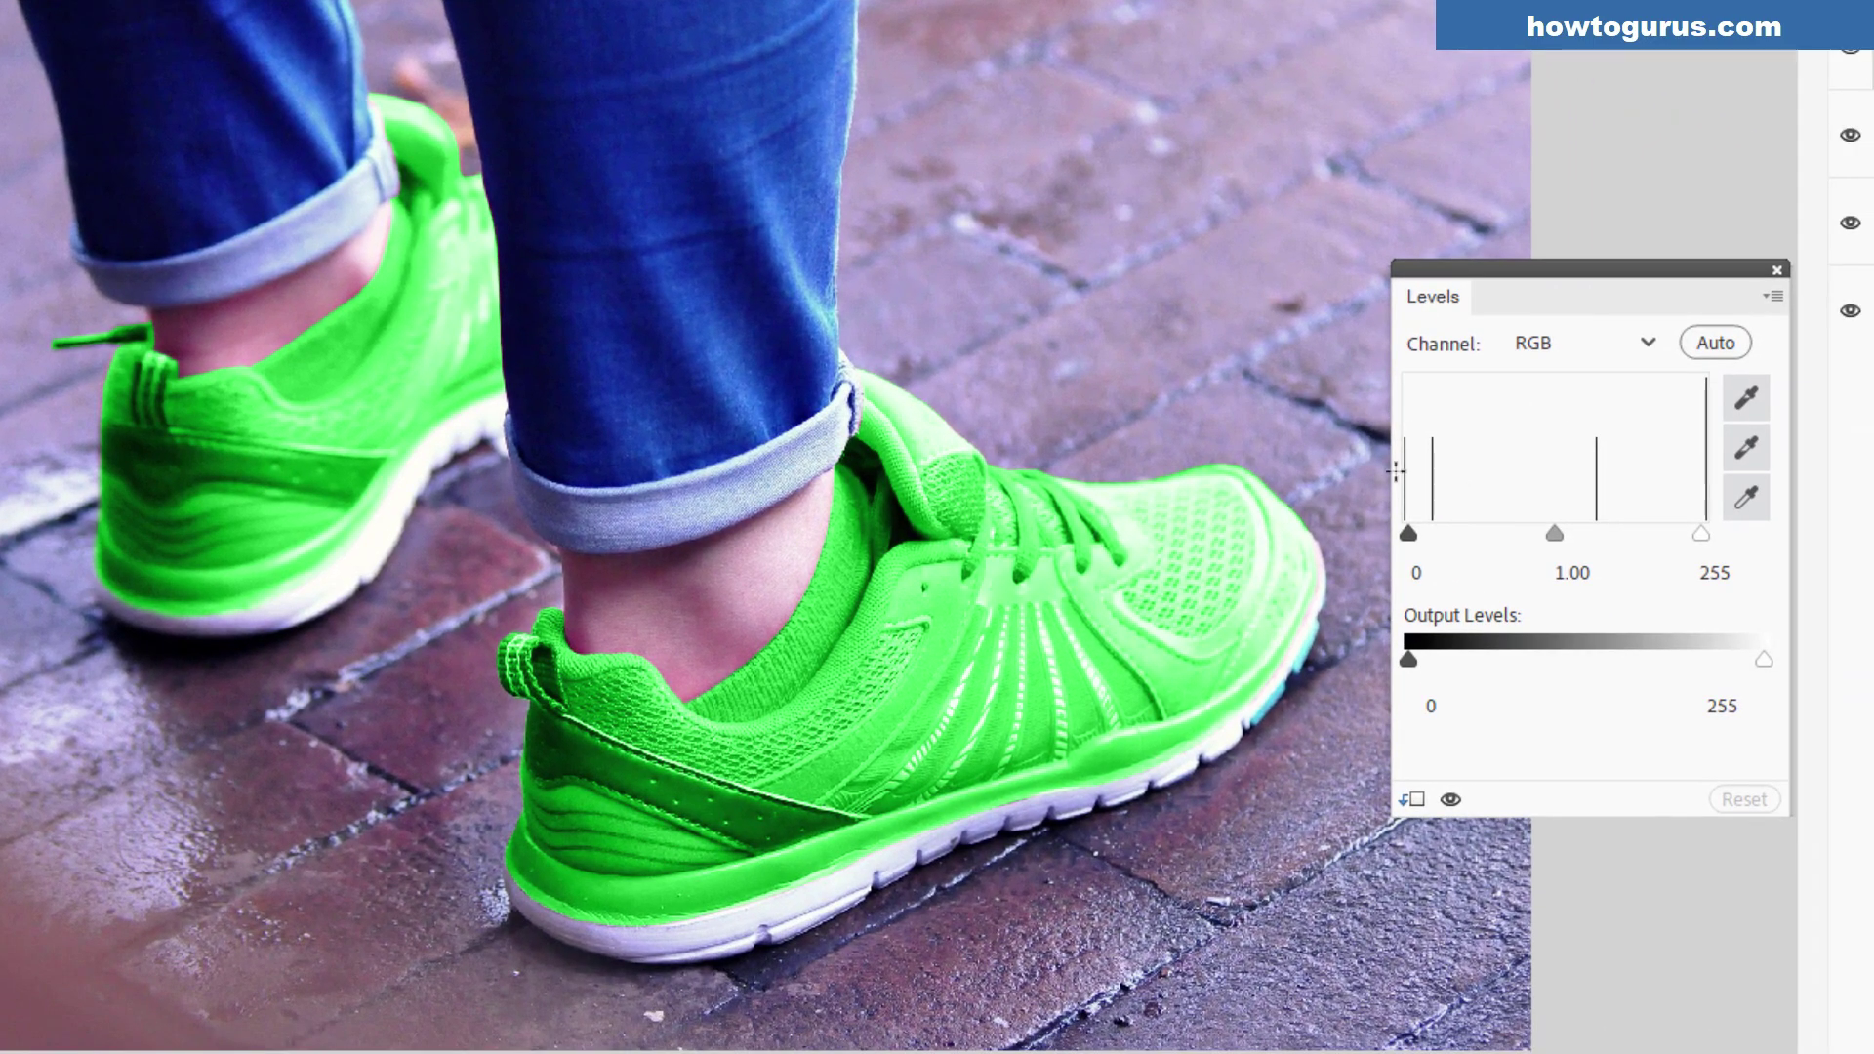
- Set the Levels input values to 22, 0.72 and 255
mouse_move(1556, 536)
left_mouse_down()
mouse_move(1514, 535)
mouse_move(1632, 527)
mouse_move(1510, 533)
mouse_move(1660, 536)
mouse_move(1556, 535)
left_mouse_up()
mouse_move(1410, 534)
left_mouse_down()
mouse_move(1598, 534)
mouse_move(1405, 544)
mouse_move(1437, 544)
left_mouse_up()
left_click_drag(1584, 534, 1605, 533)
left_click(1700, 536)
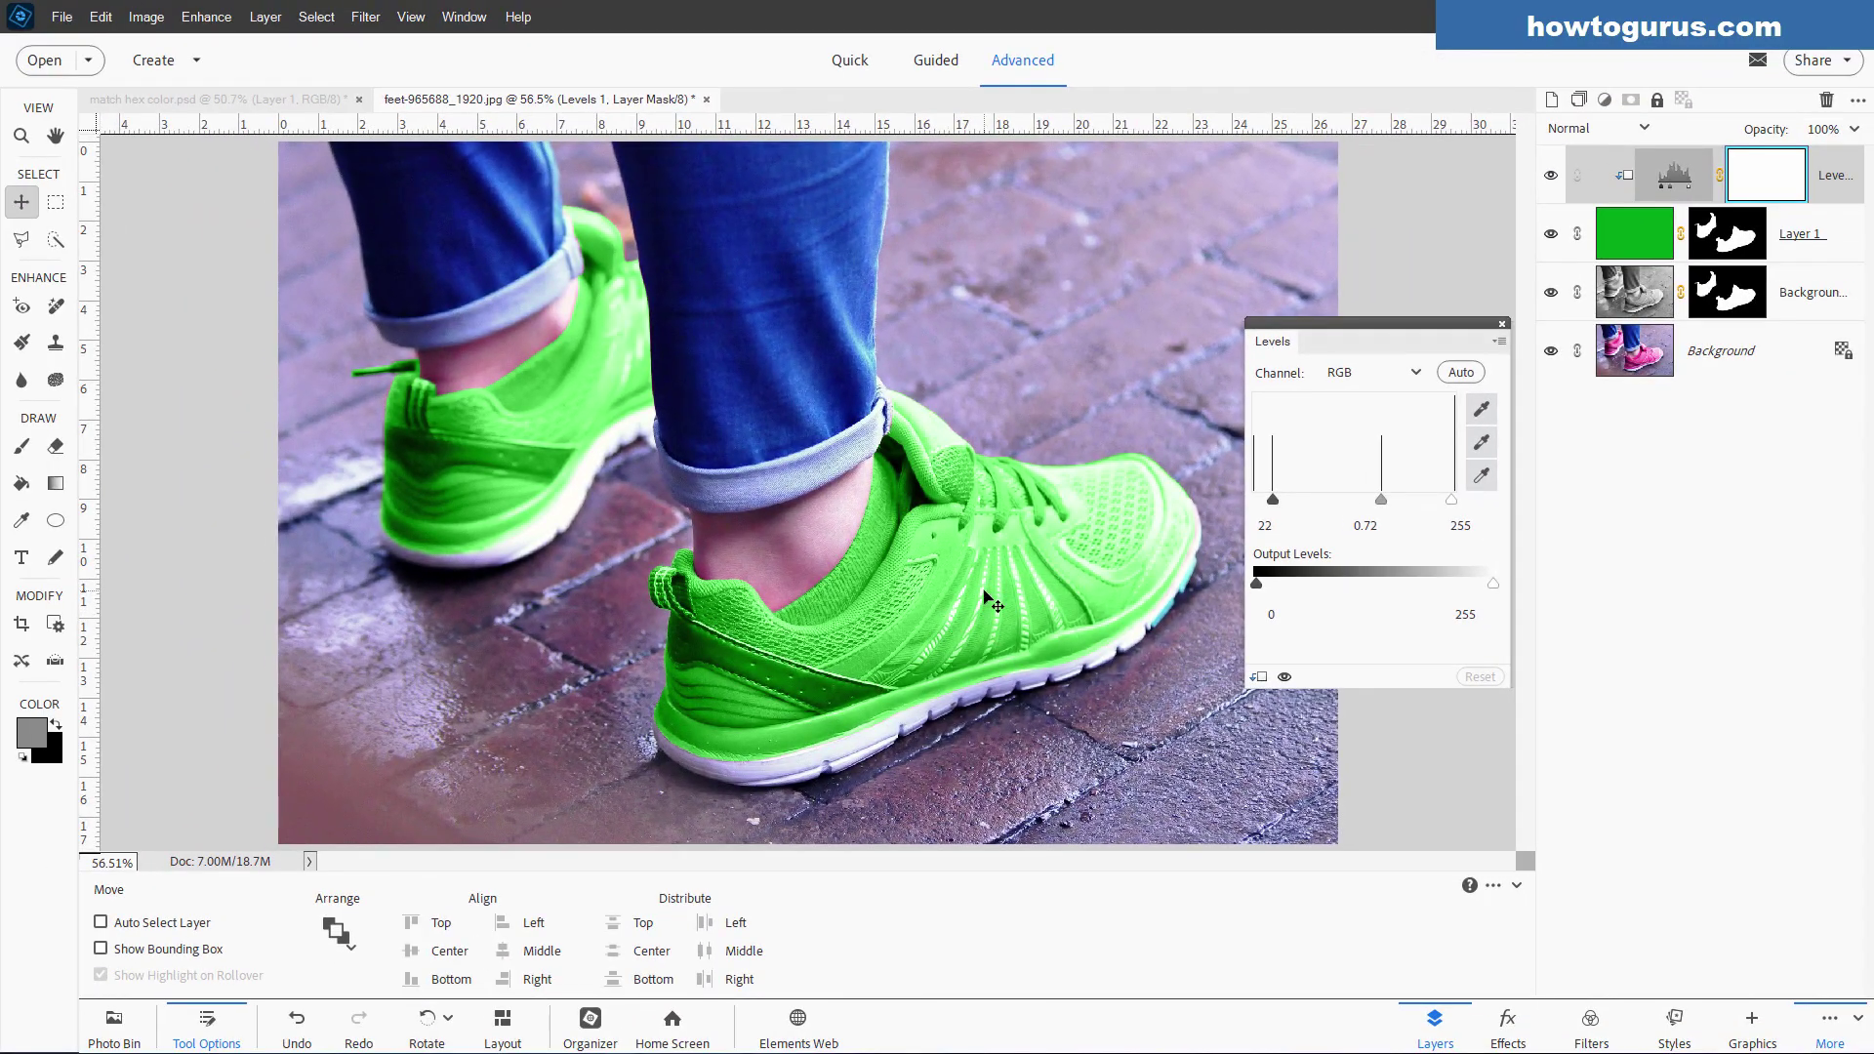
left_click(1502, 323)
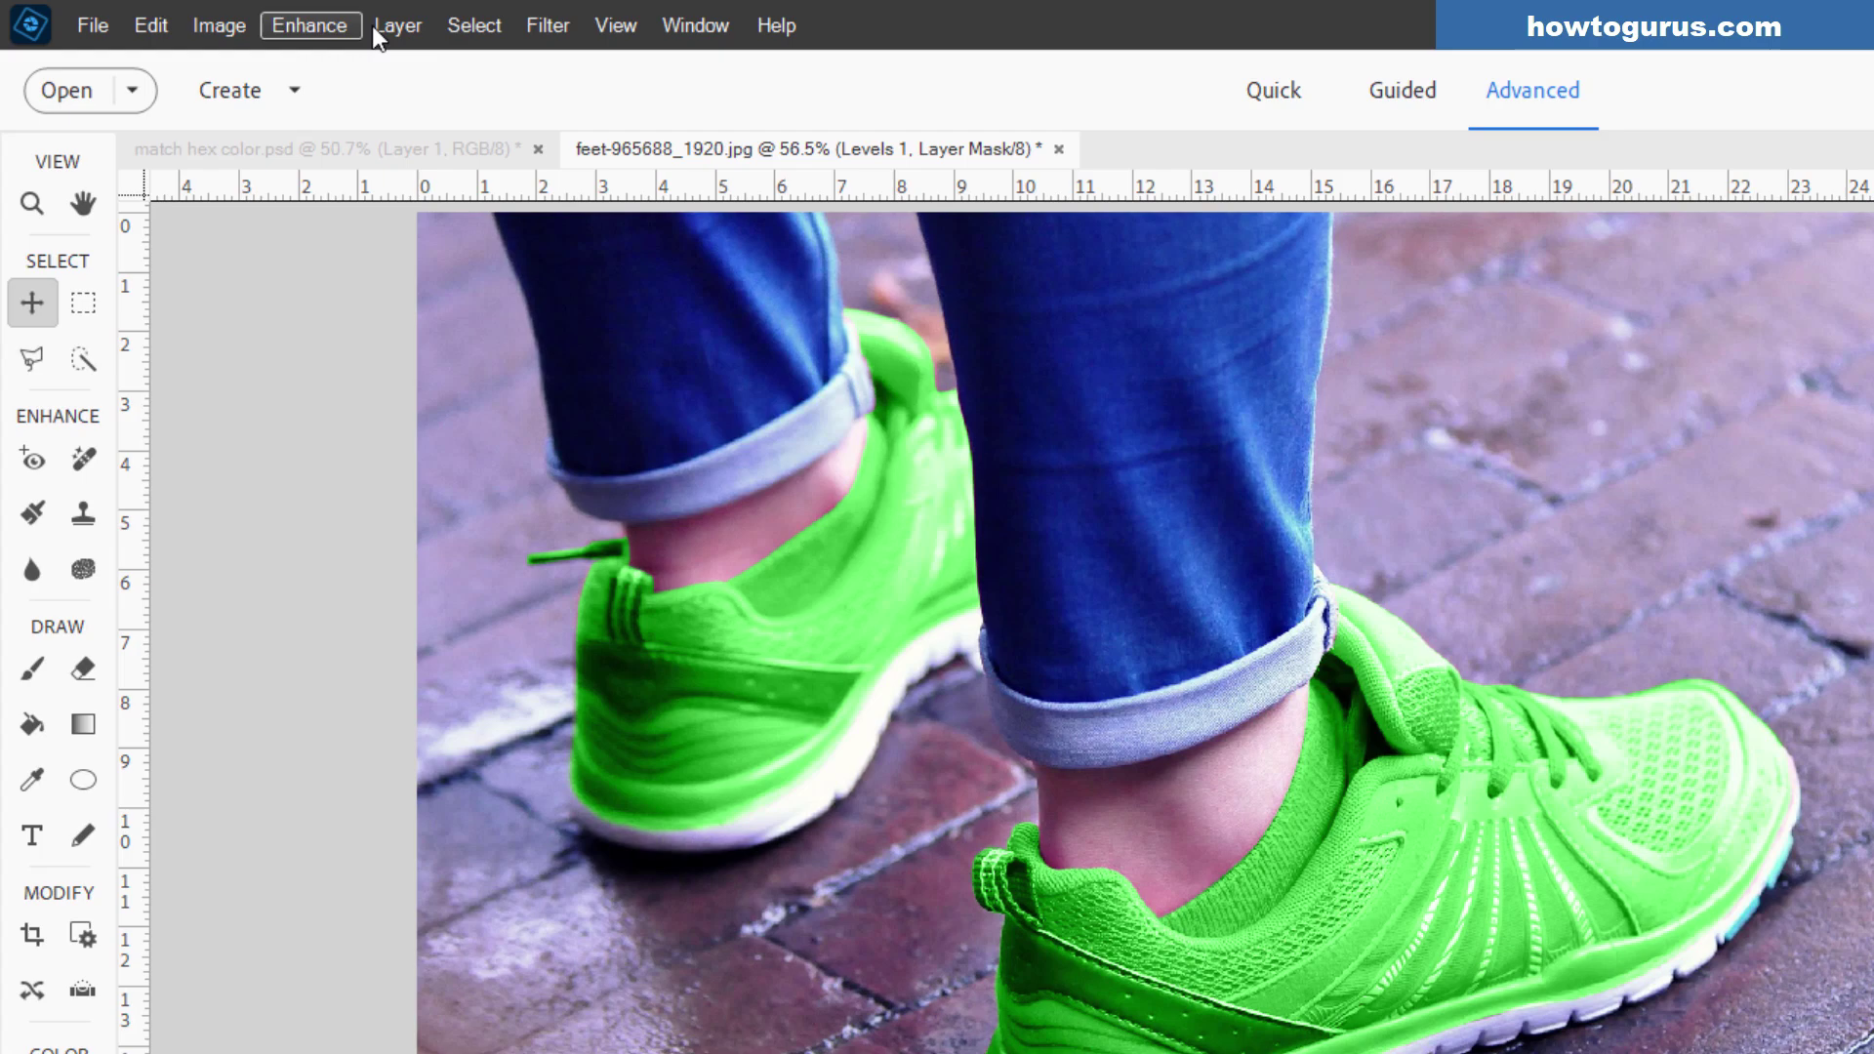
- Add a clipped Hue/Saturation adjustment layer and lower Saturation to -9
left_click(262, 16)
left_click(509, 269)
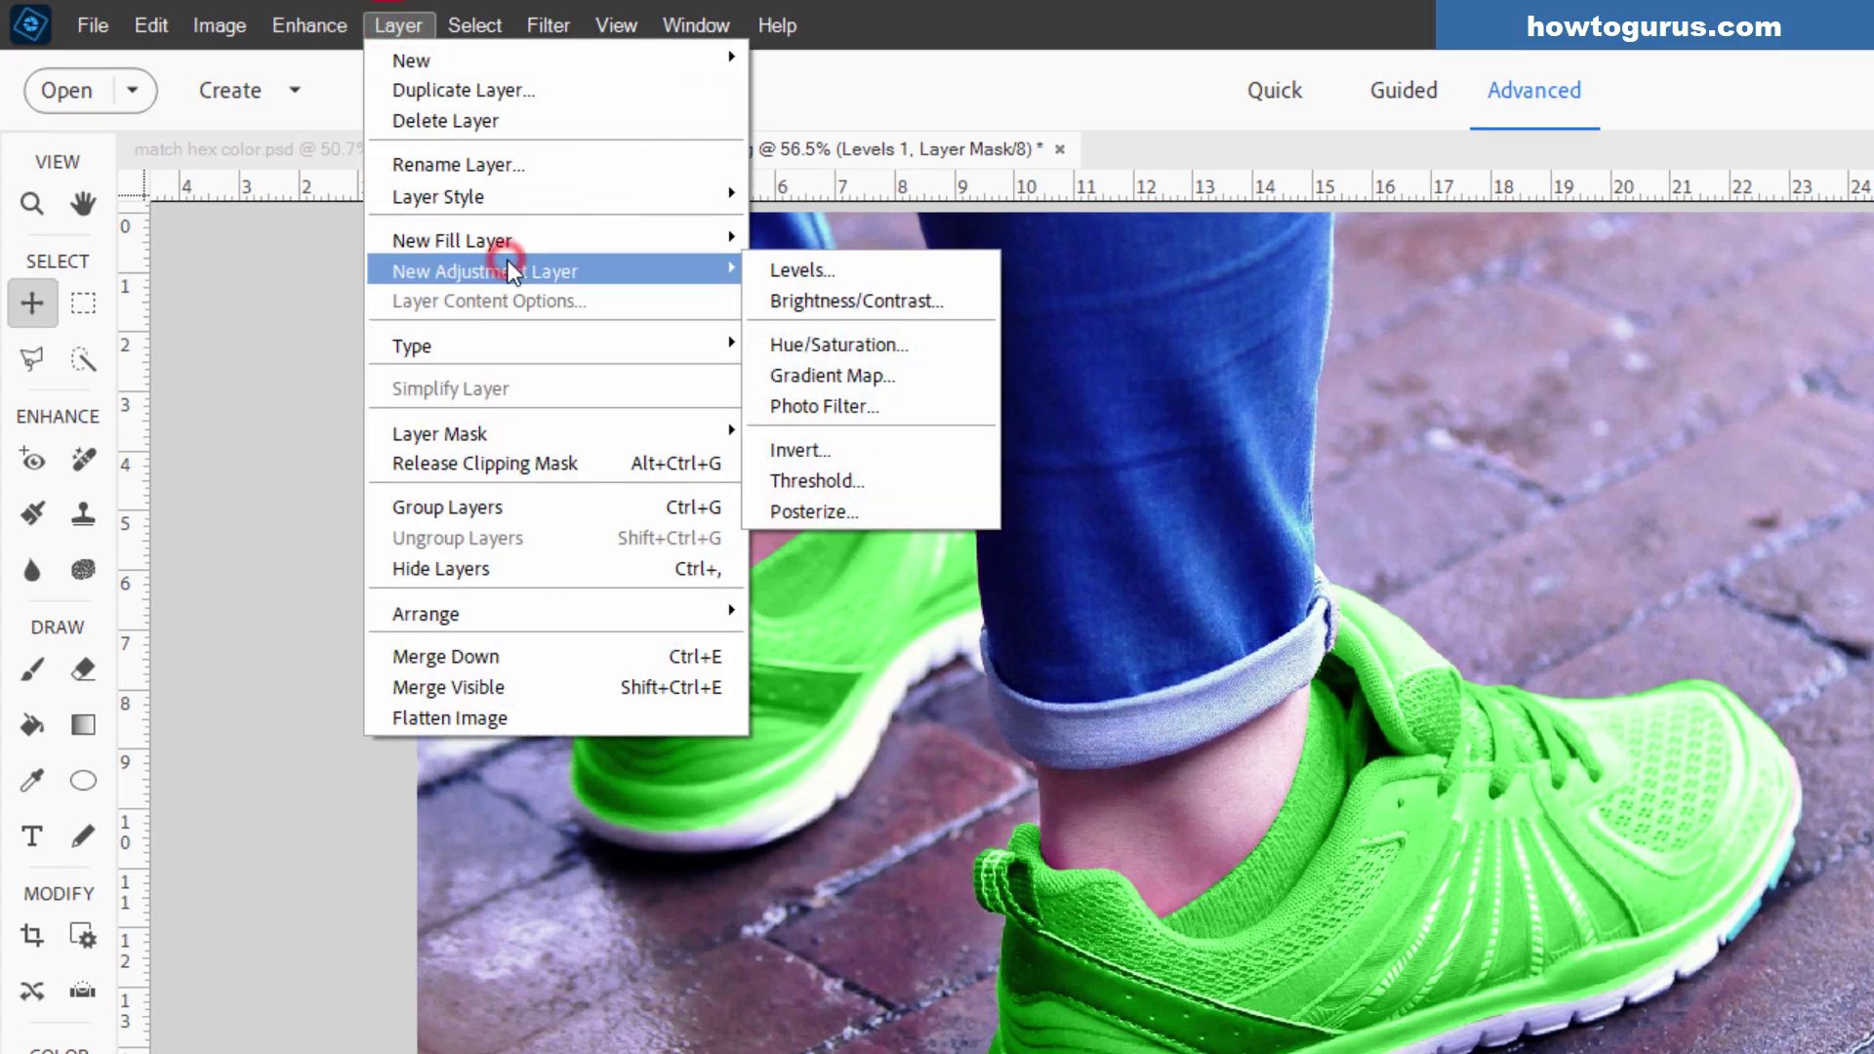
left_click(845, 346)
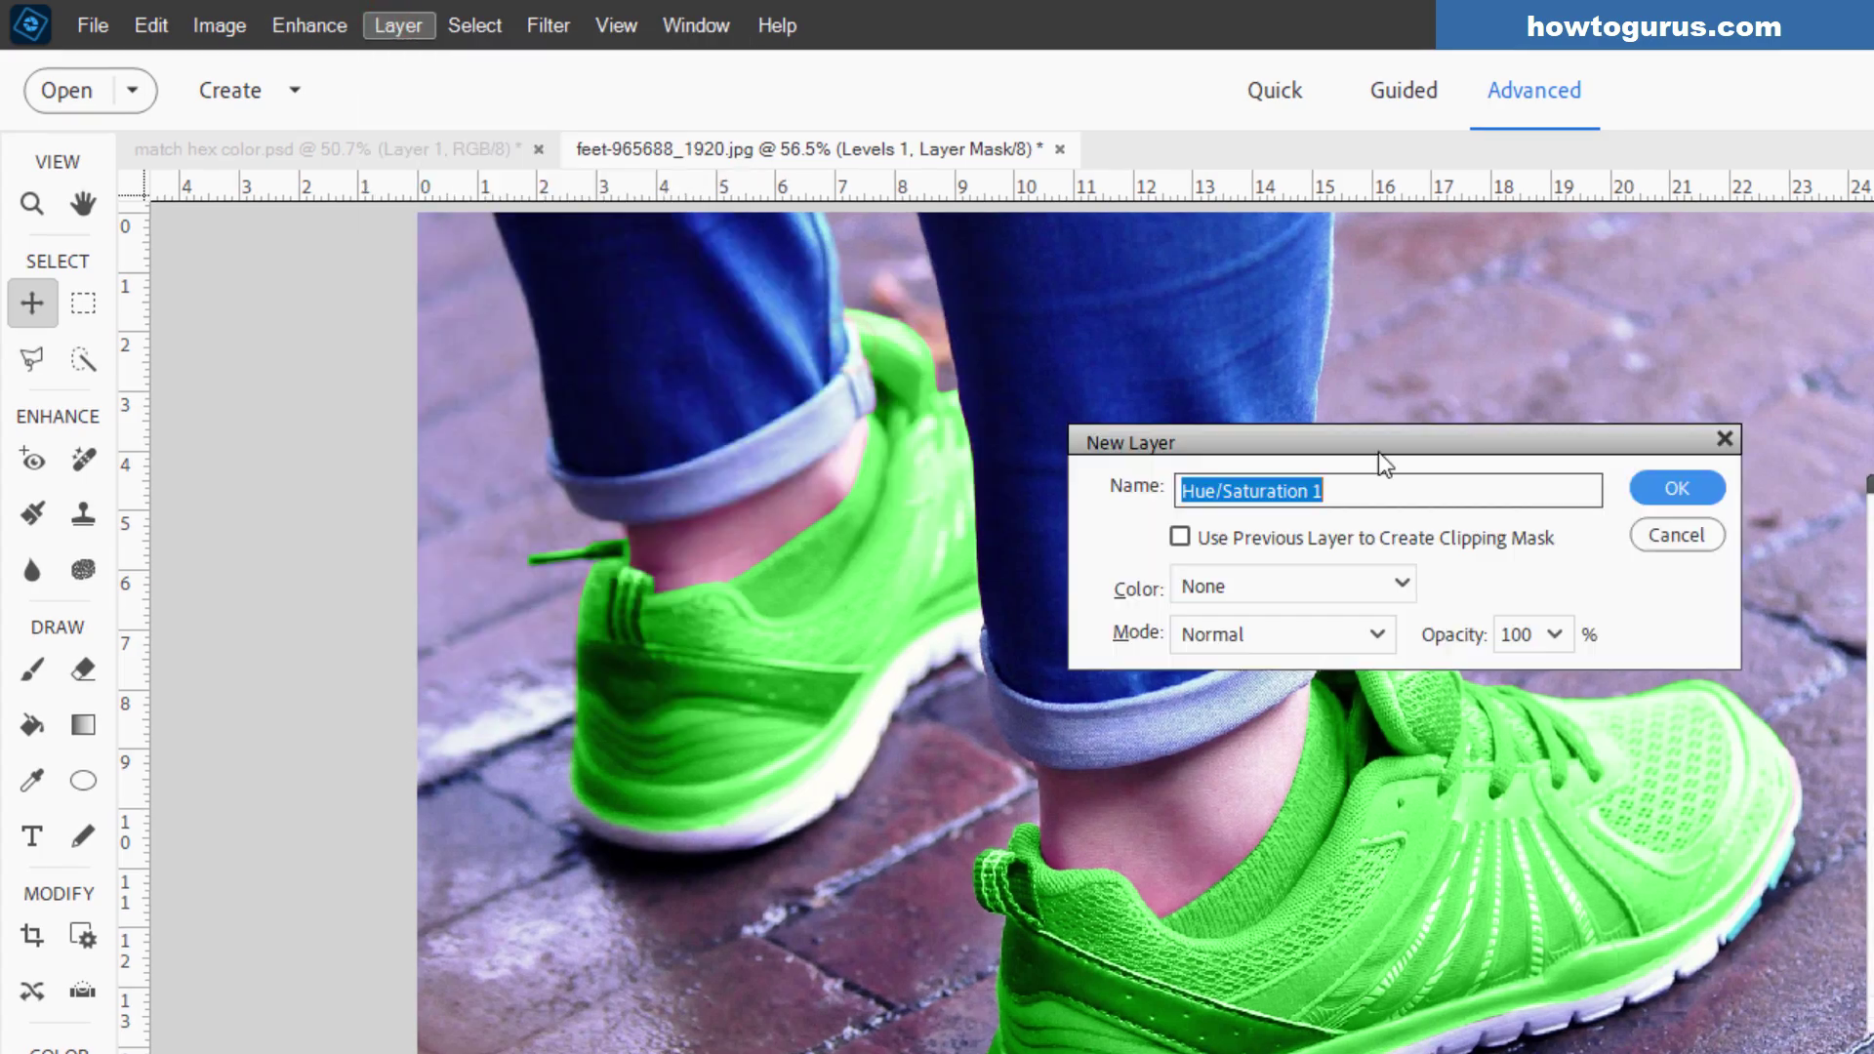
left_click(1372, 536)
left_click(1649, 489)
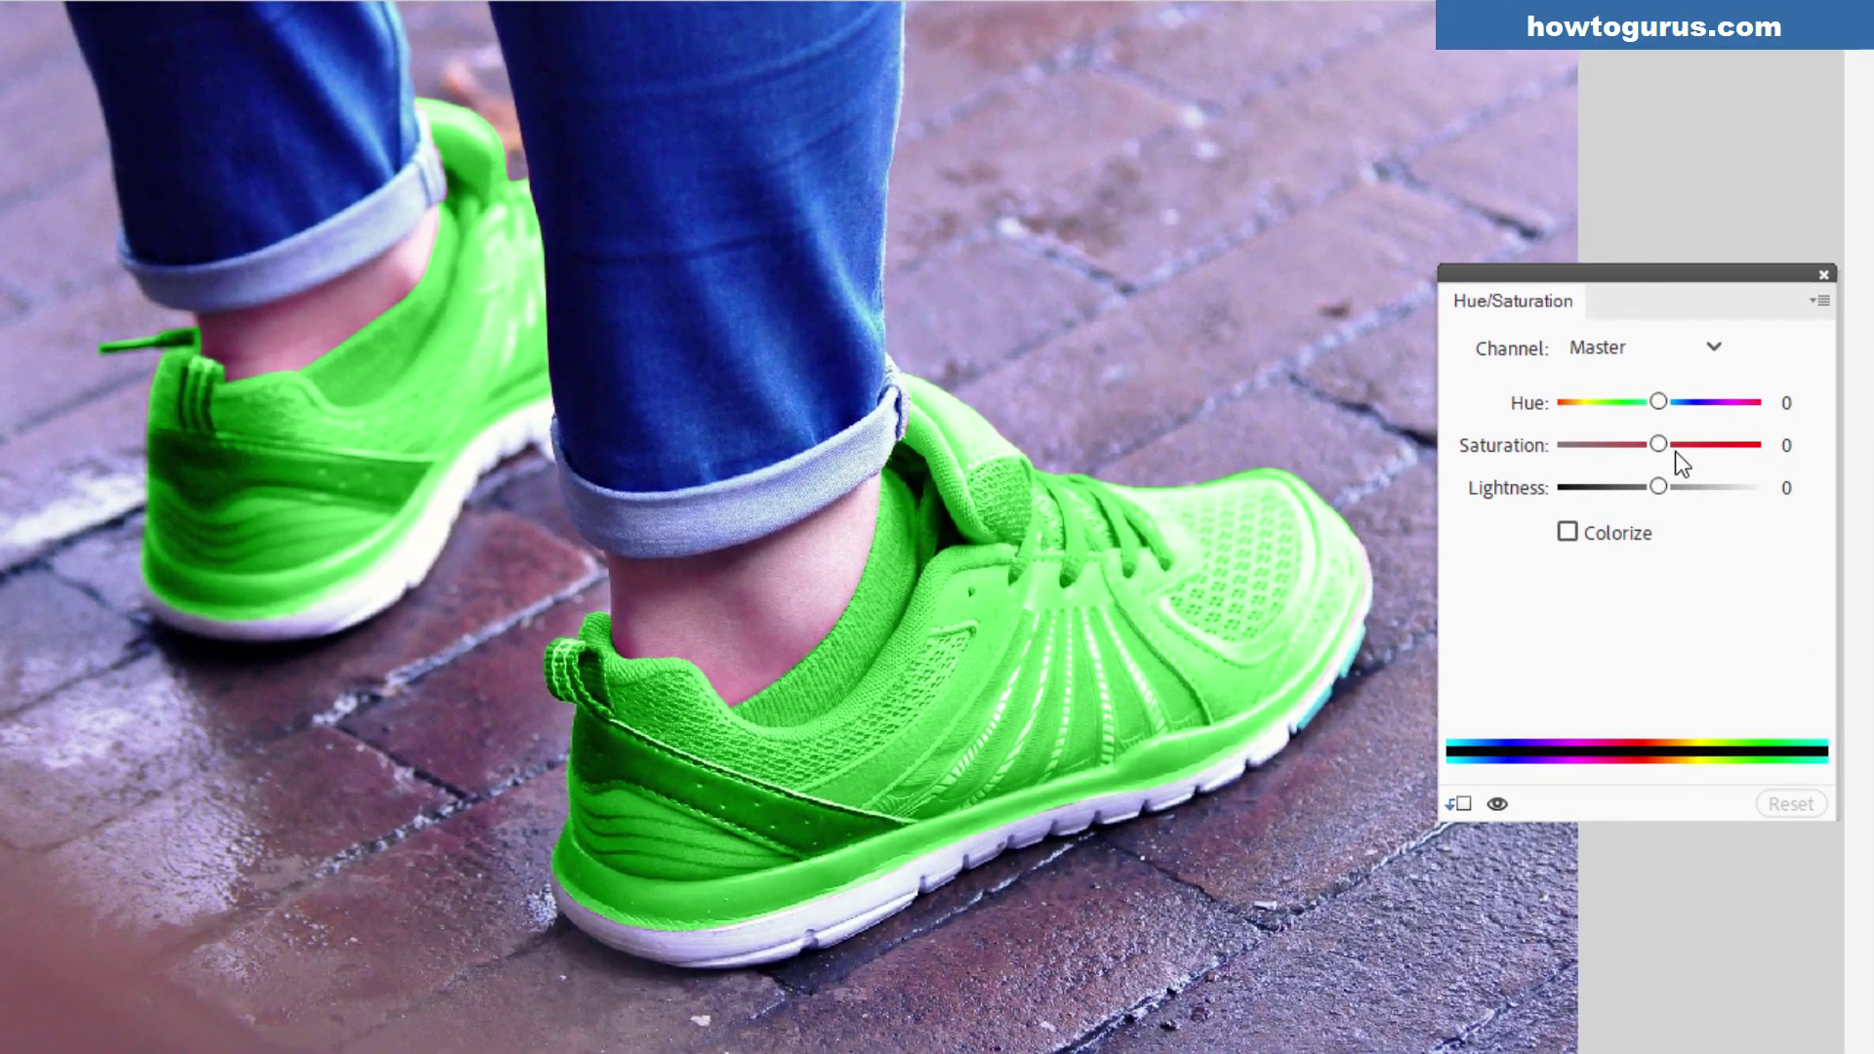
left_click_drag(1660, 445, 1647, 449)
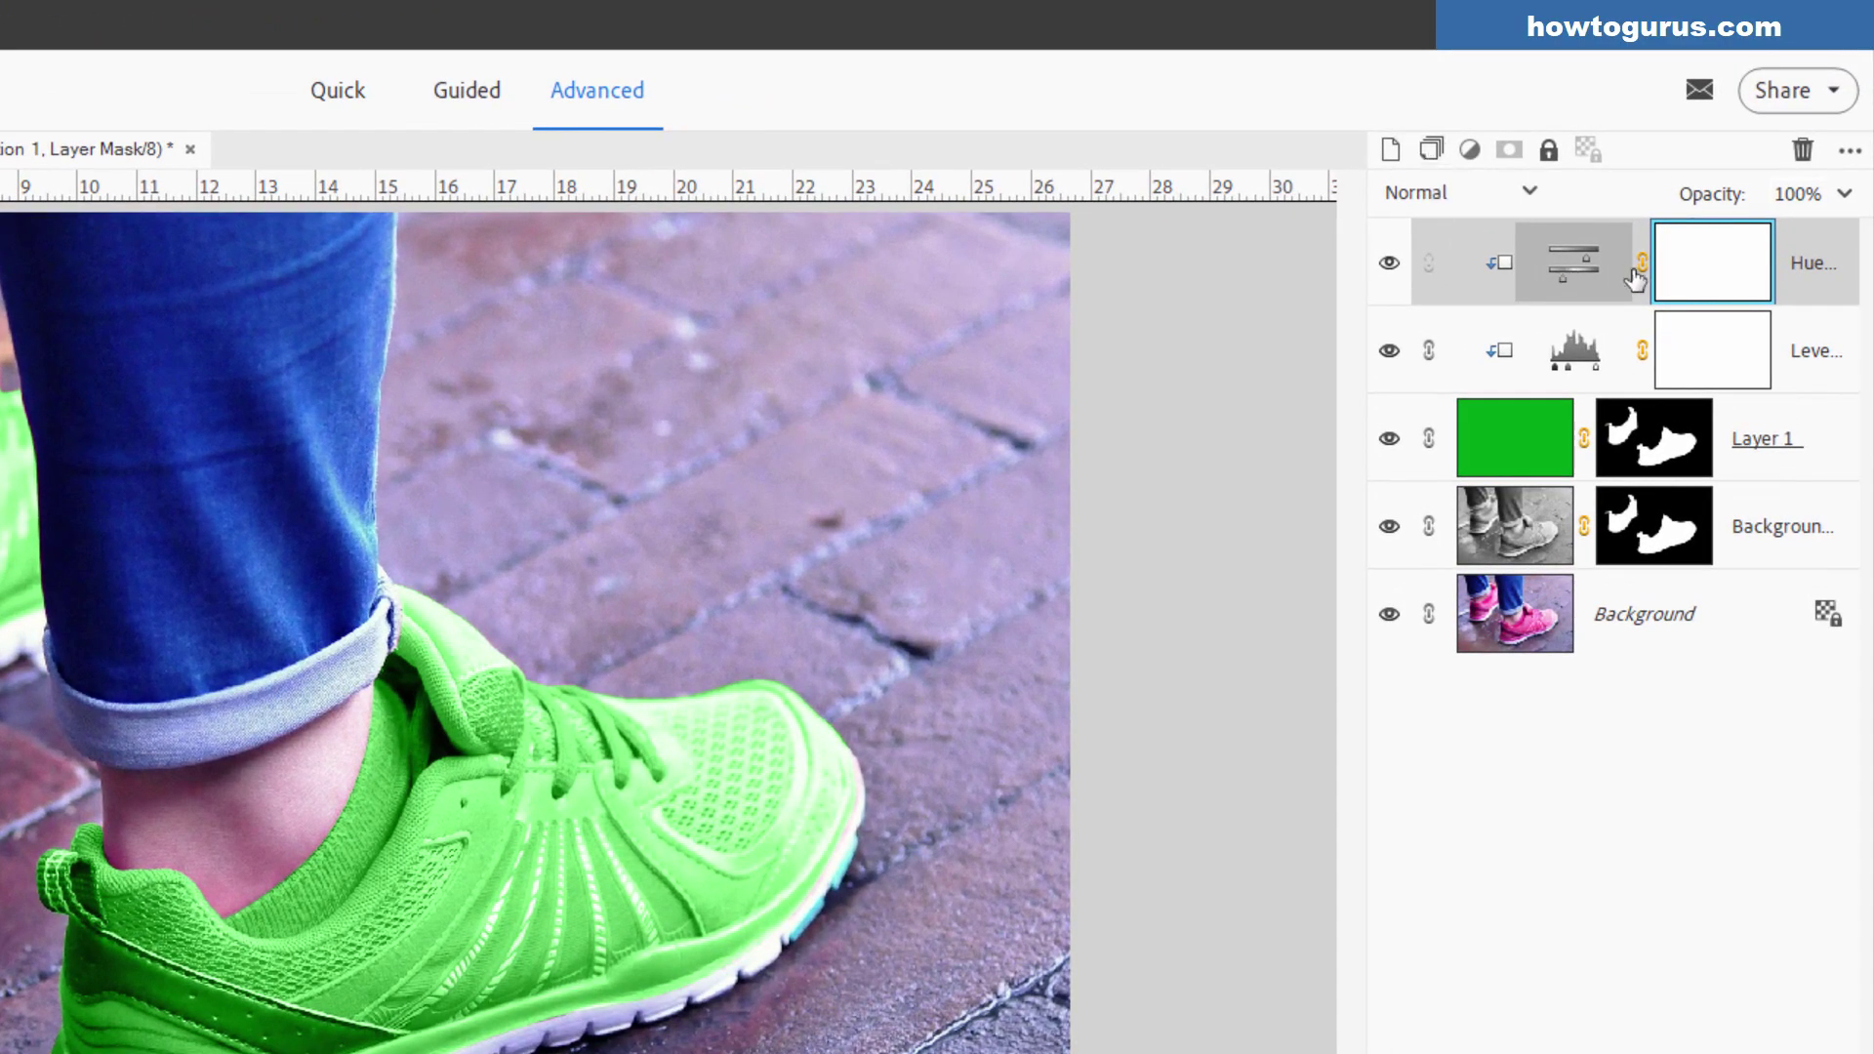
- Group the Hue/Saturation, Levels, Layer 1 and Background copy layers into Group 1, then expand it
key("shift")
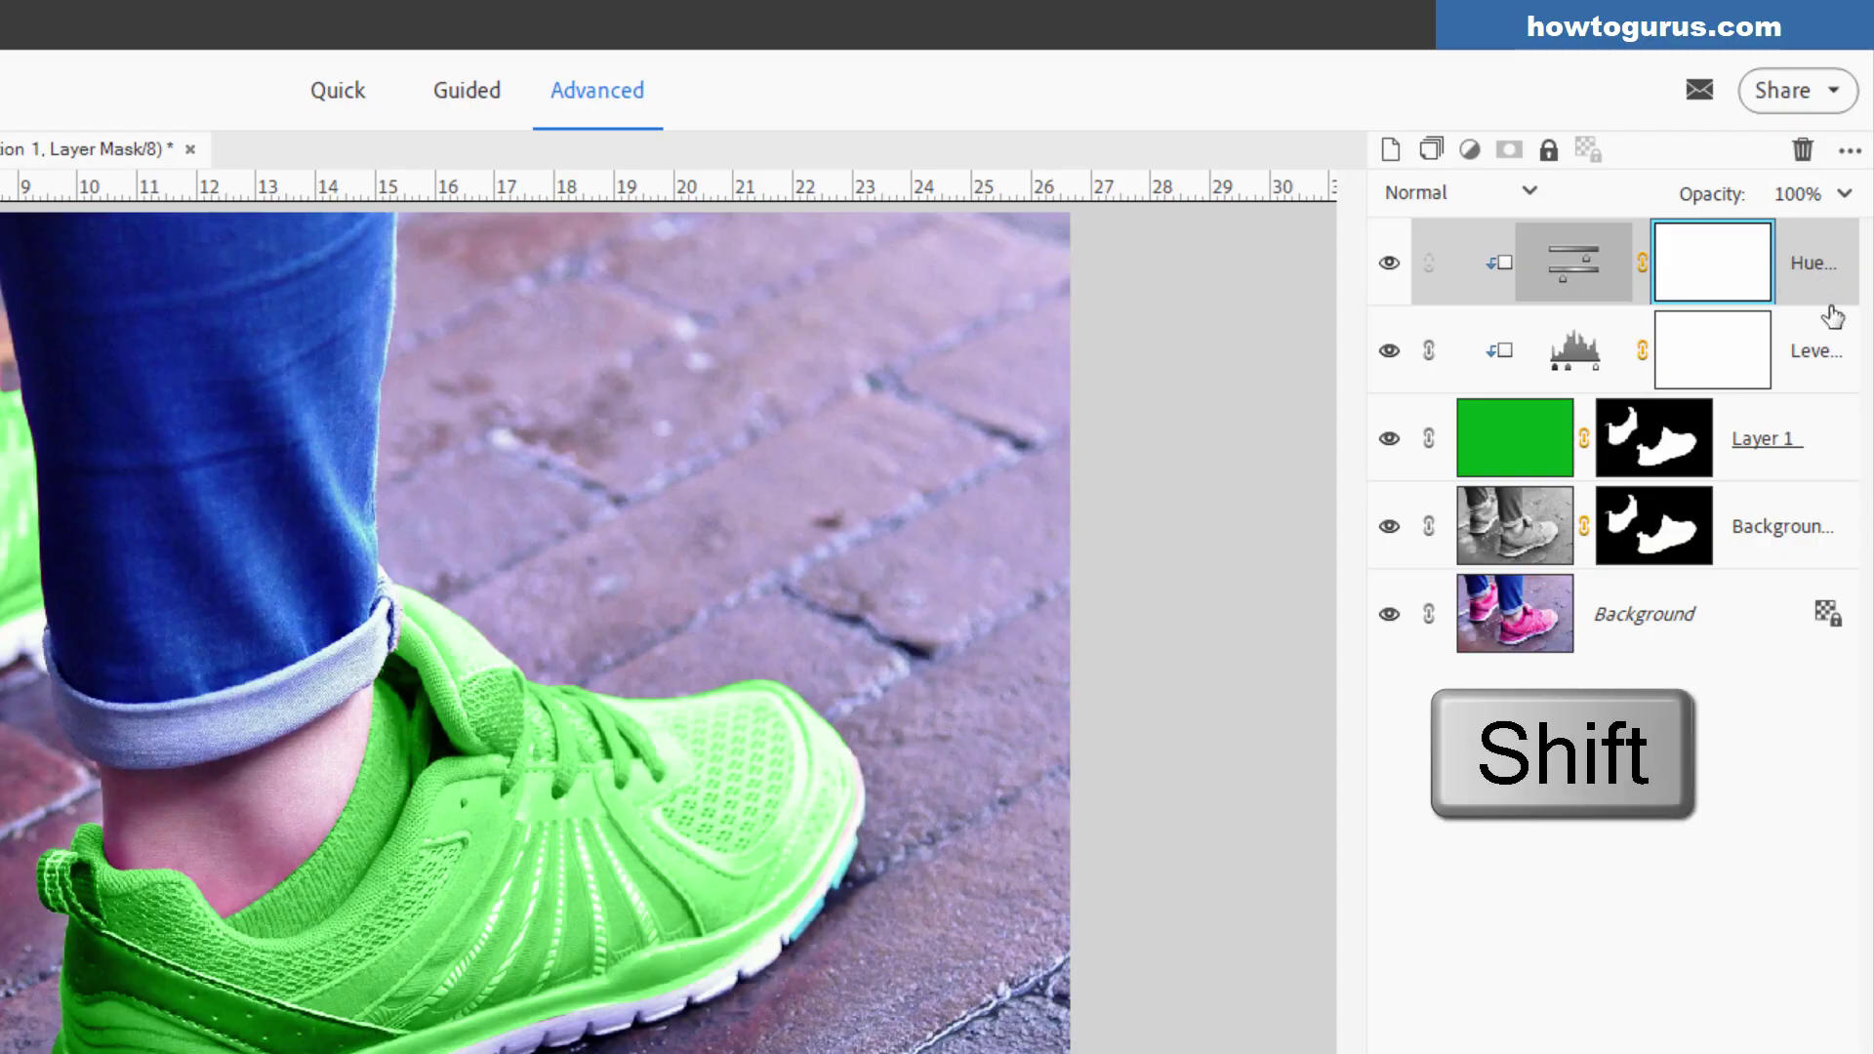
left_click(1770, 514, "shift")
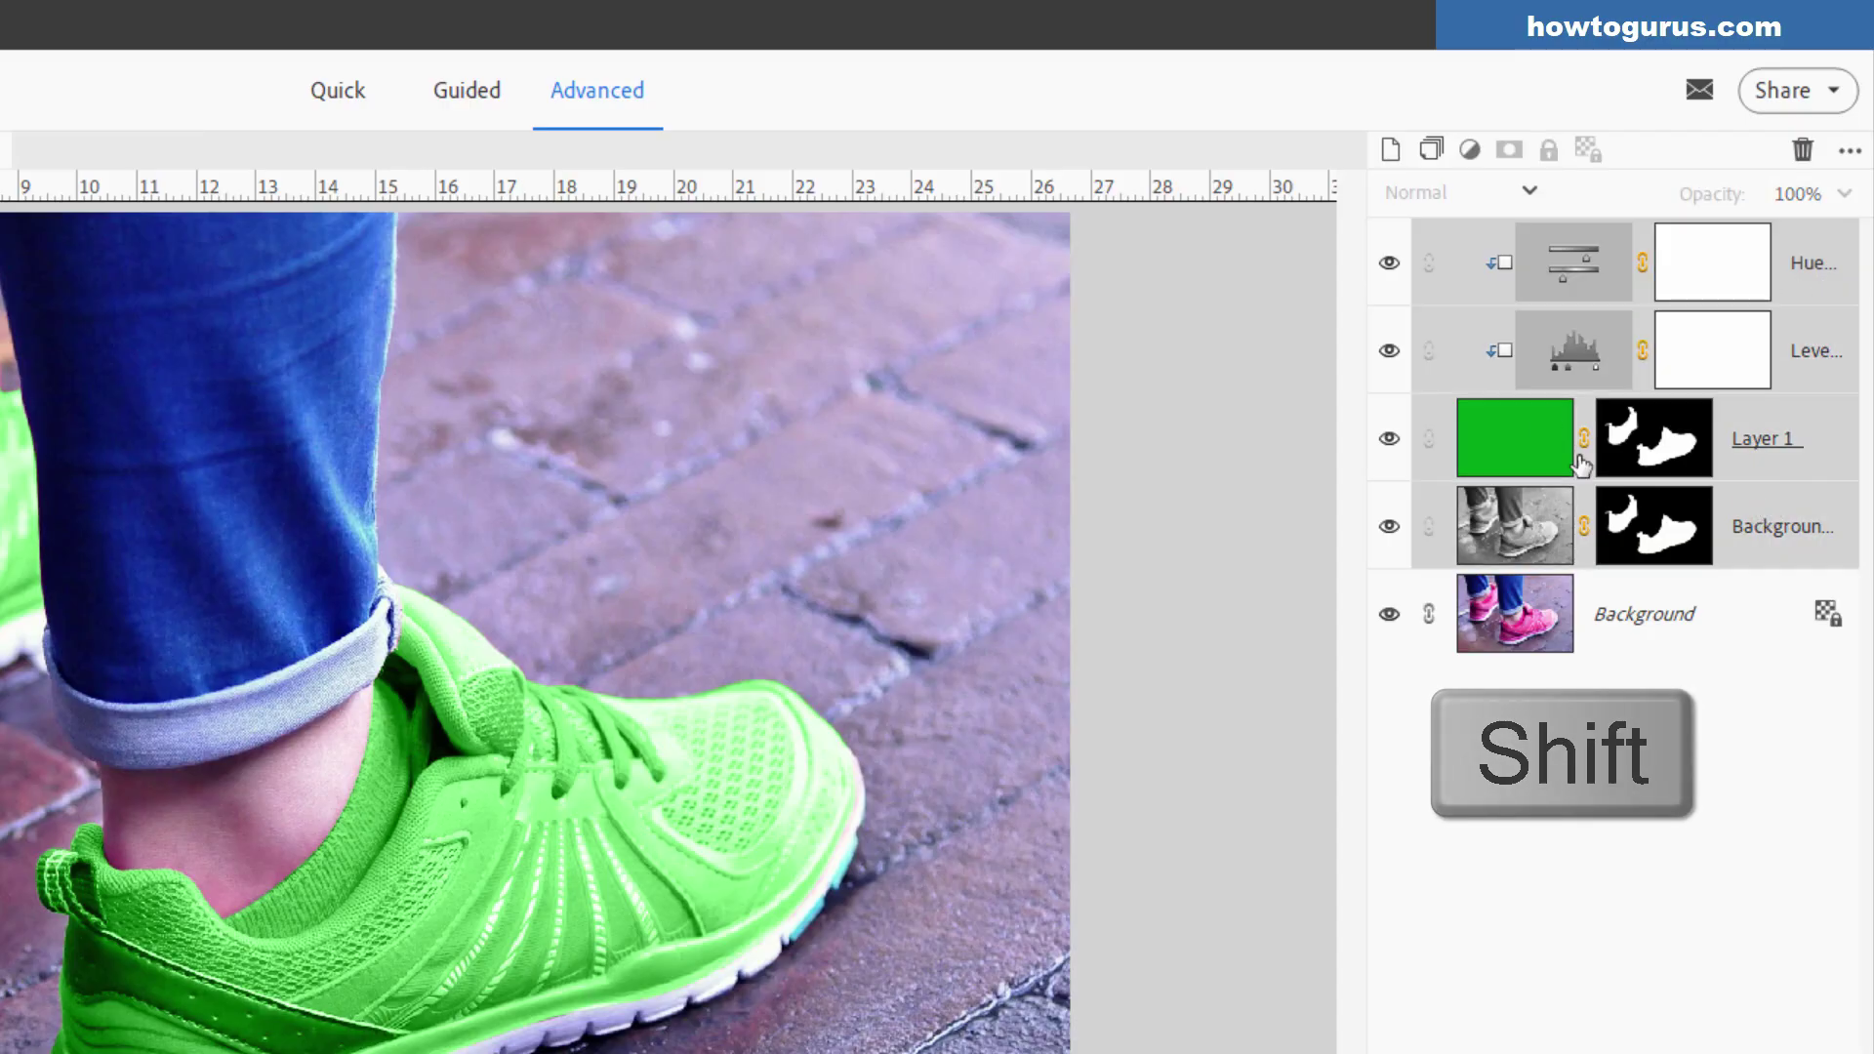
left_click(1431, 149)
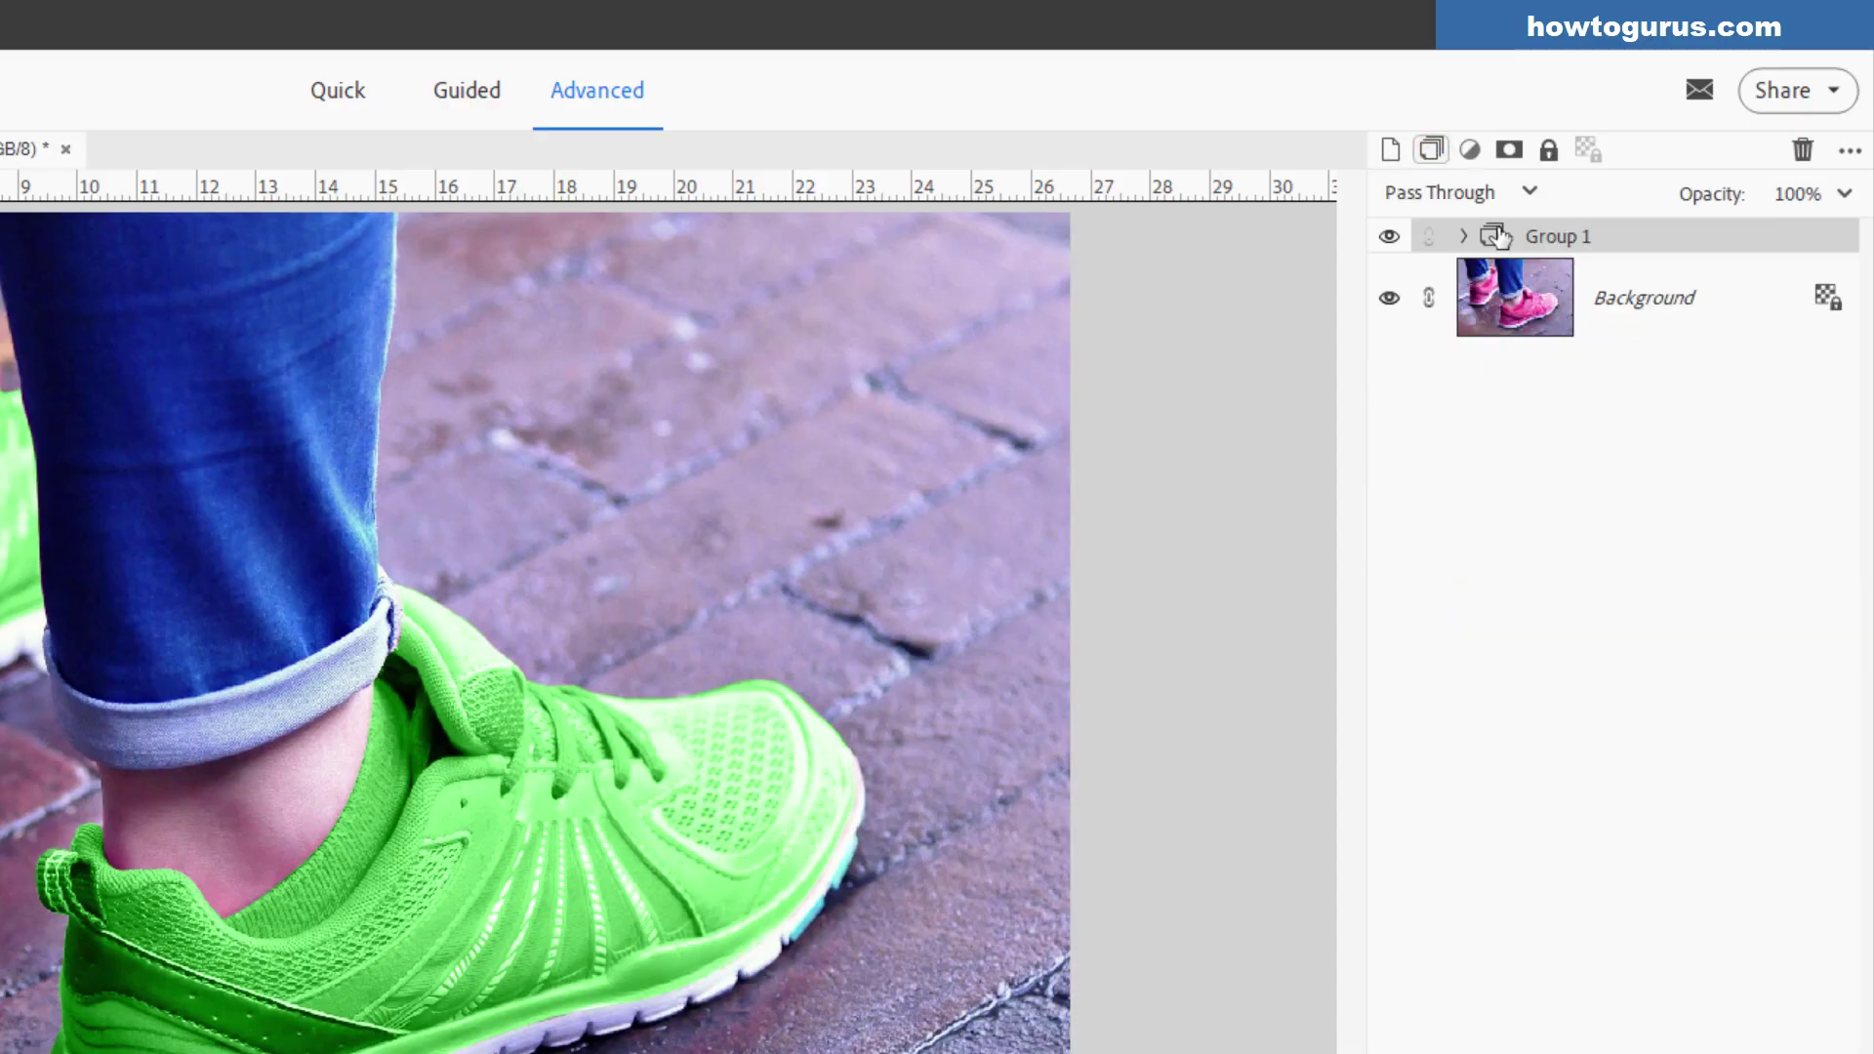
left_click(1465, 237)
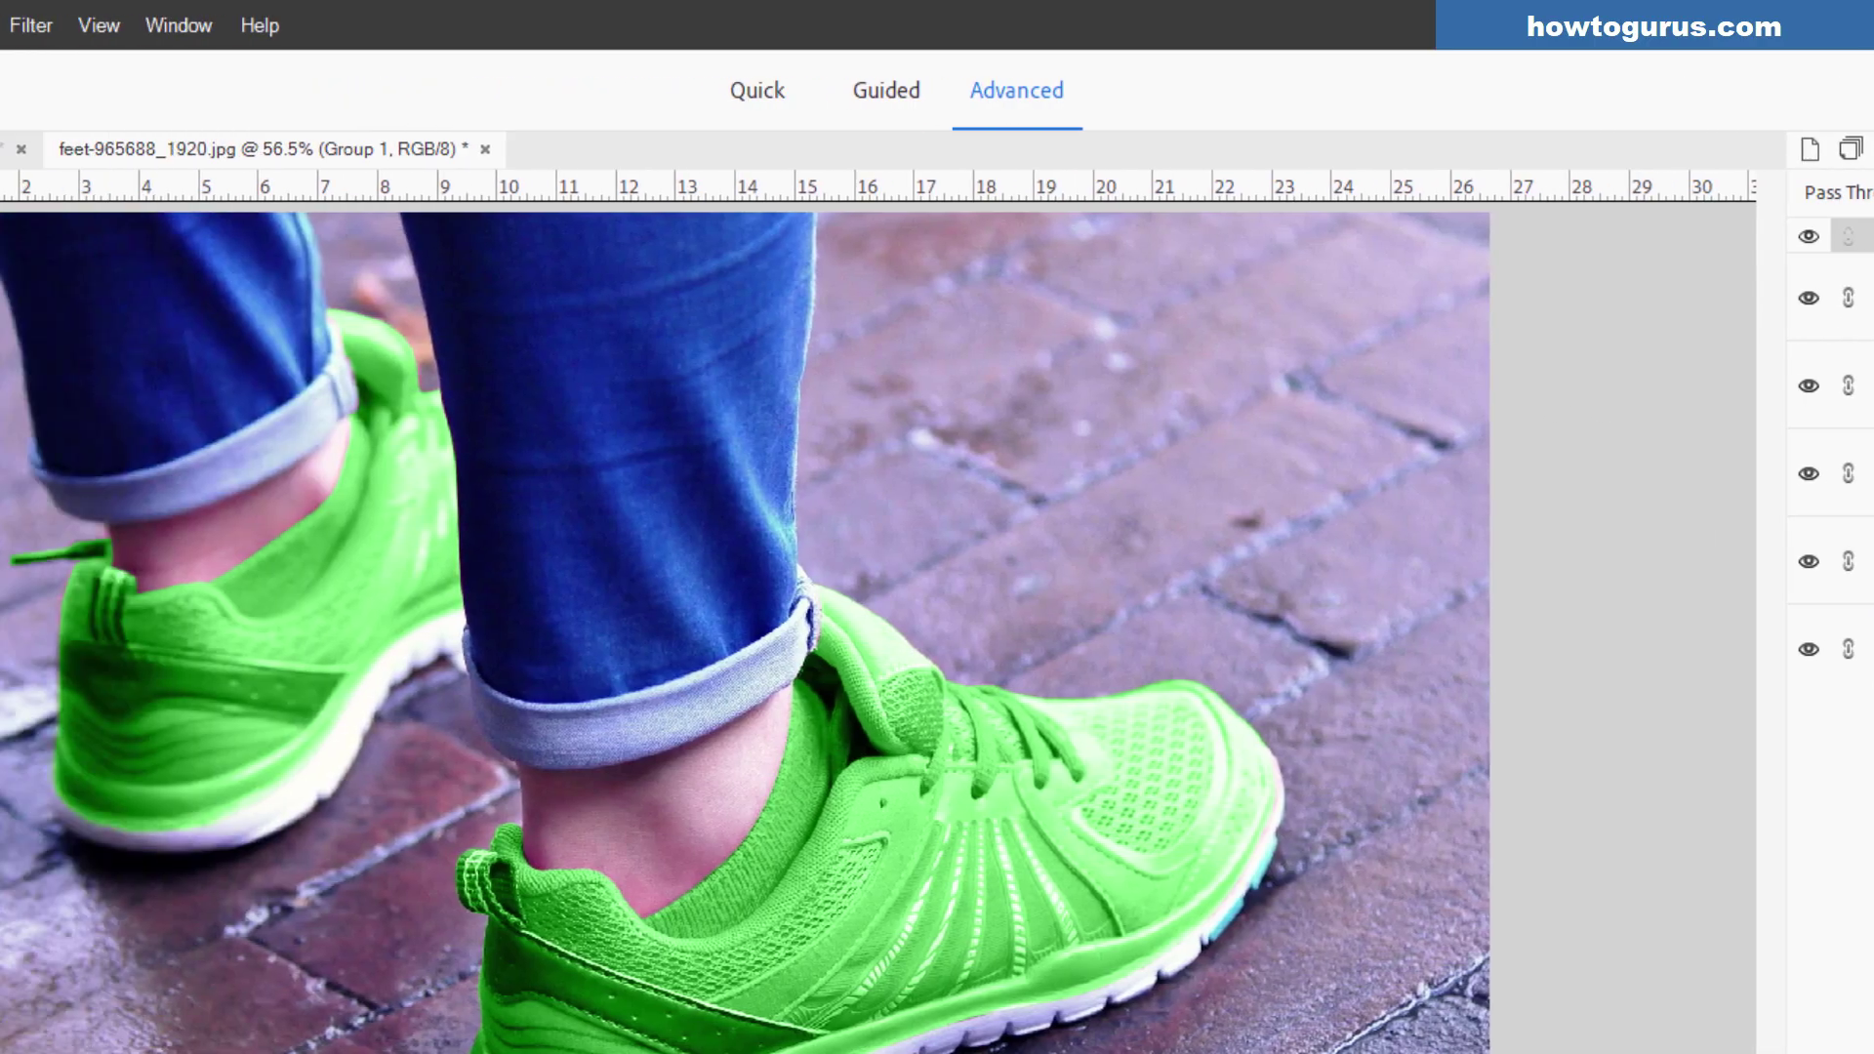
- Create a Levels 2 adjustment layer, move it above Group 1, and clip it to the group
left_click(385, 21)
mouse_move(498, 274)
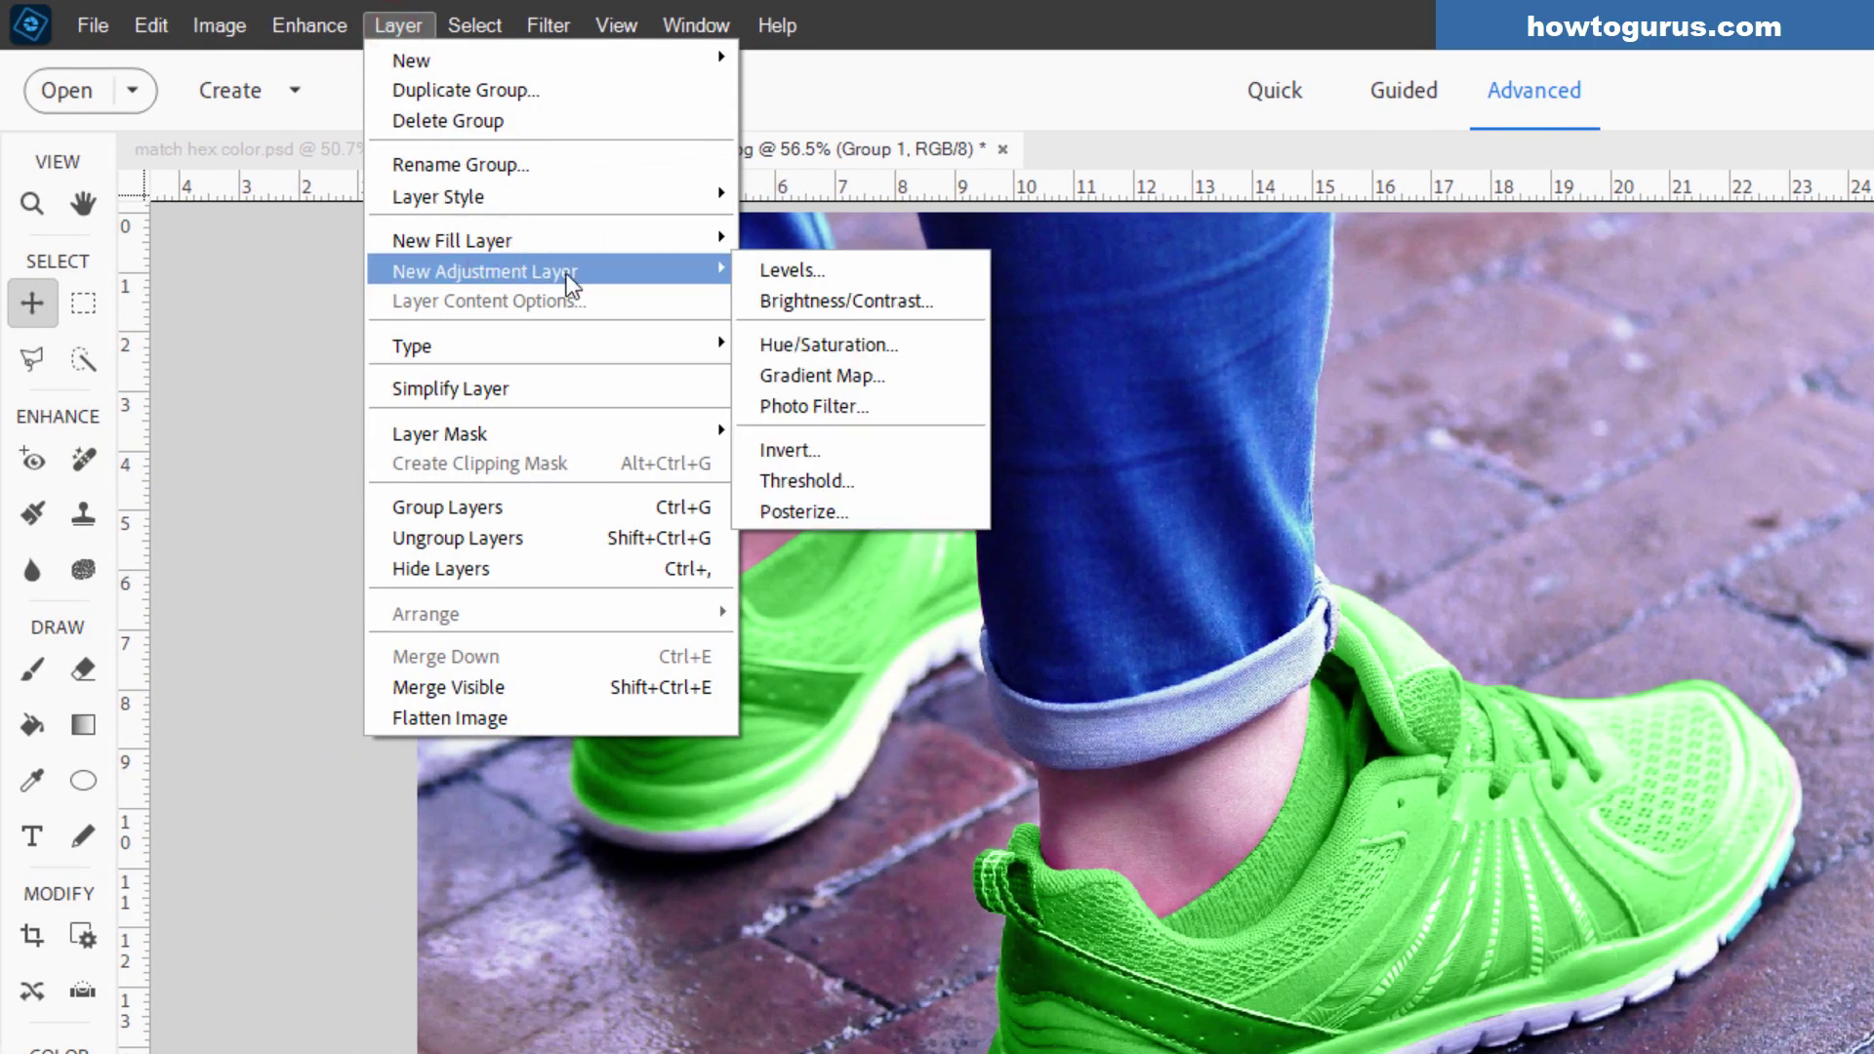
left_click(771, 266)
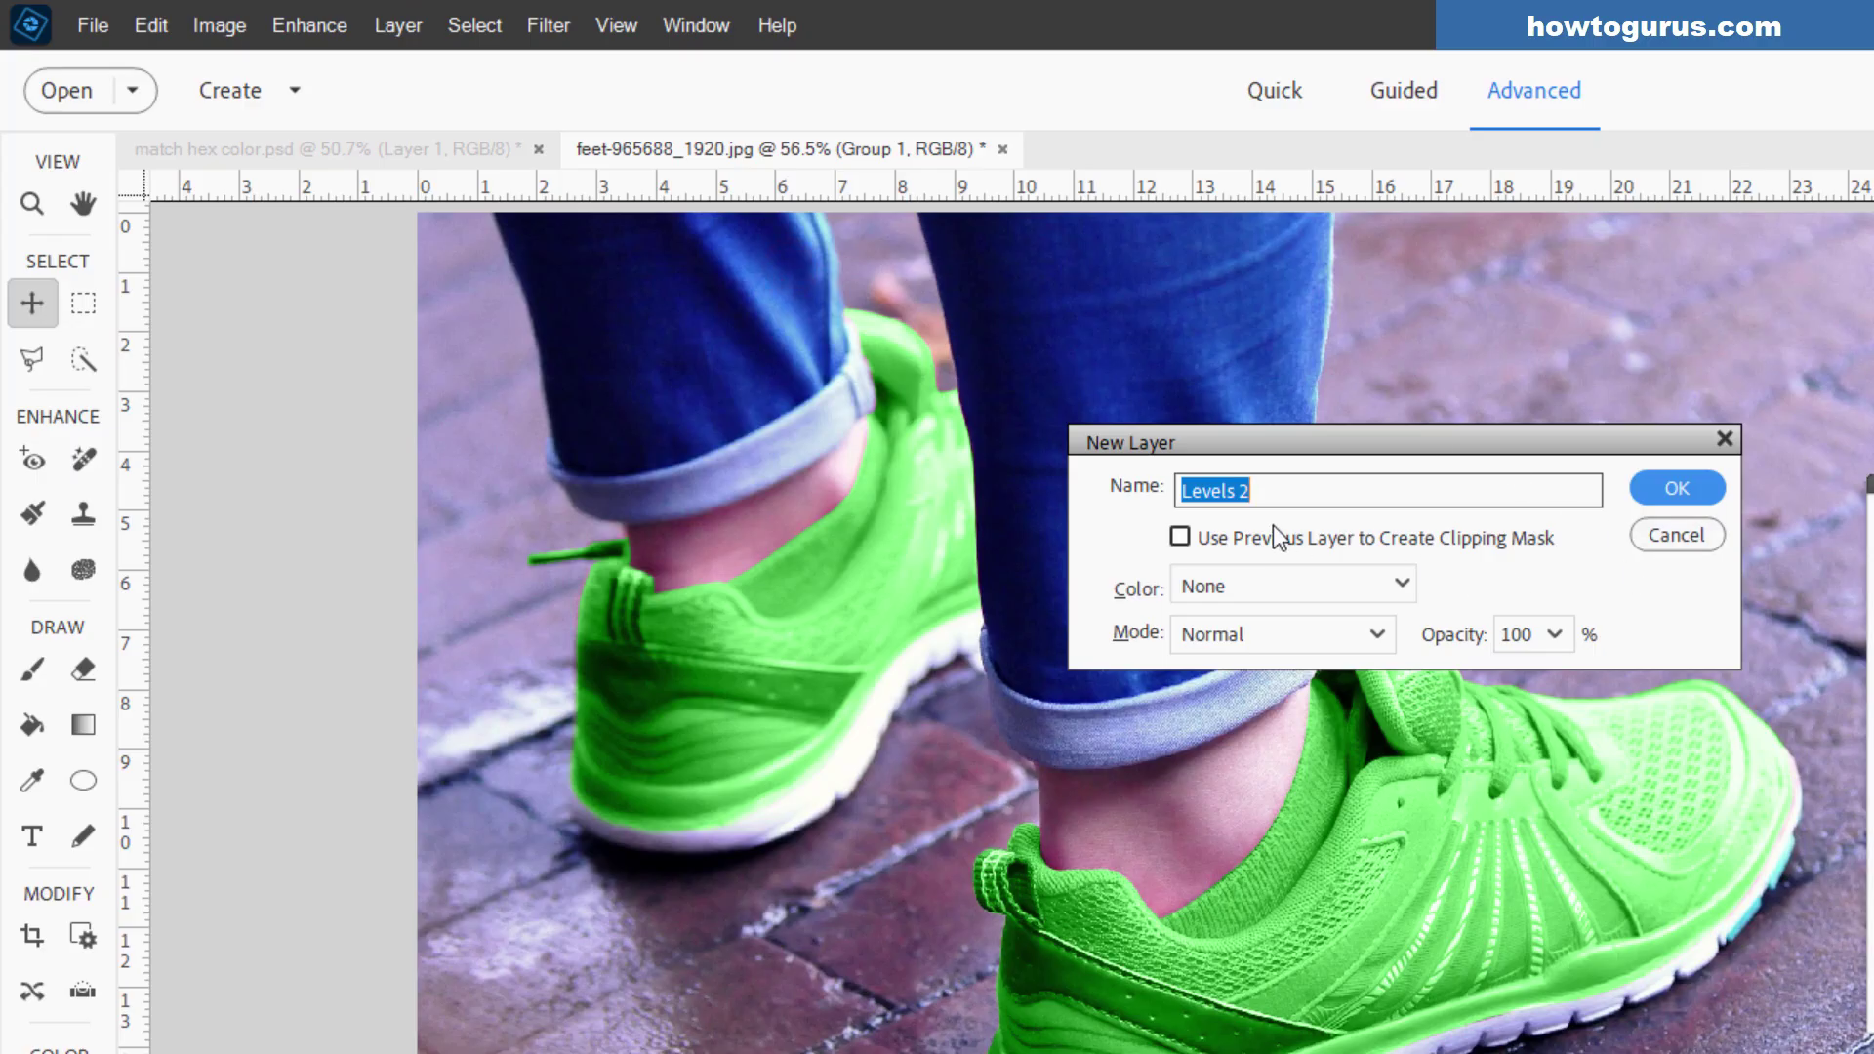
left_click(1677, 488)
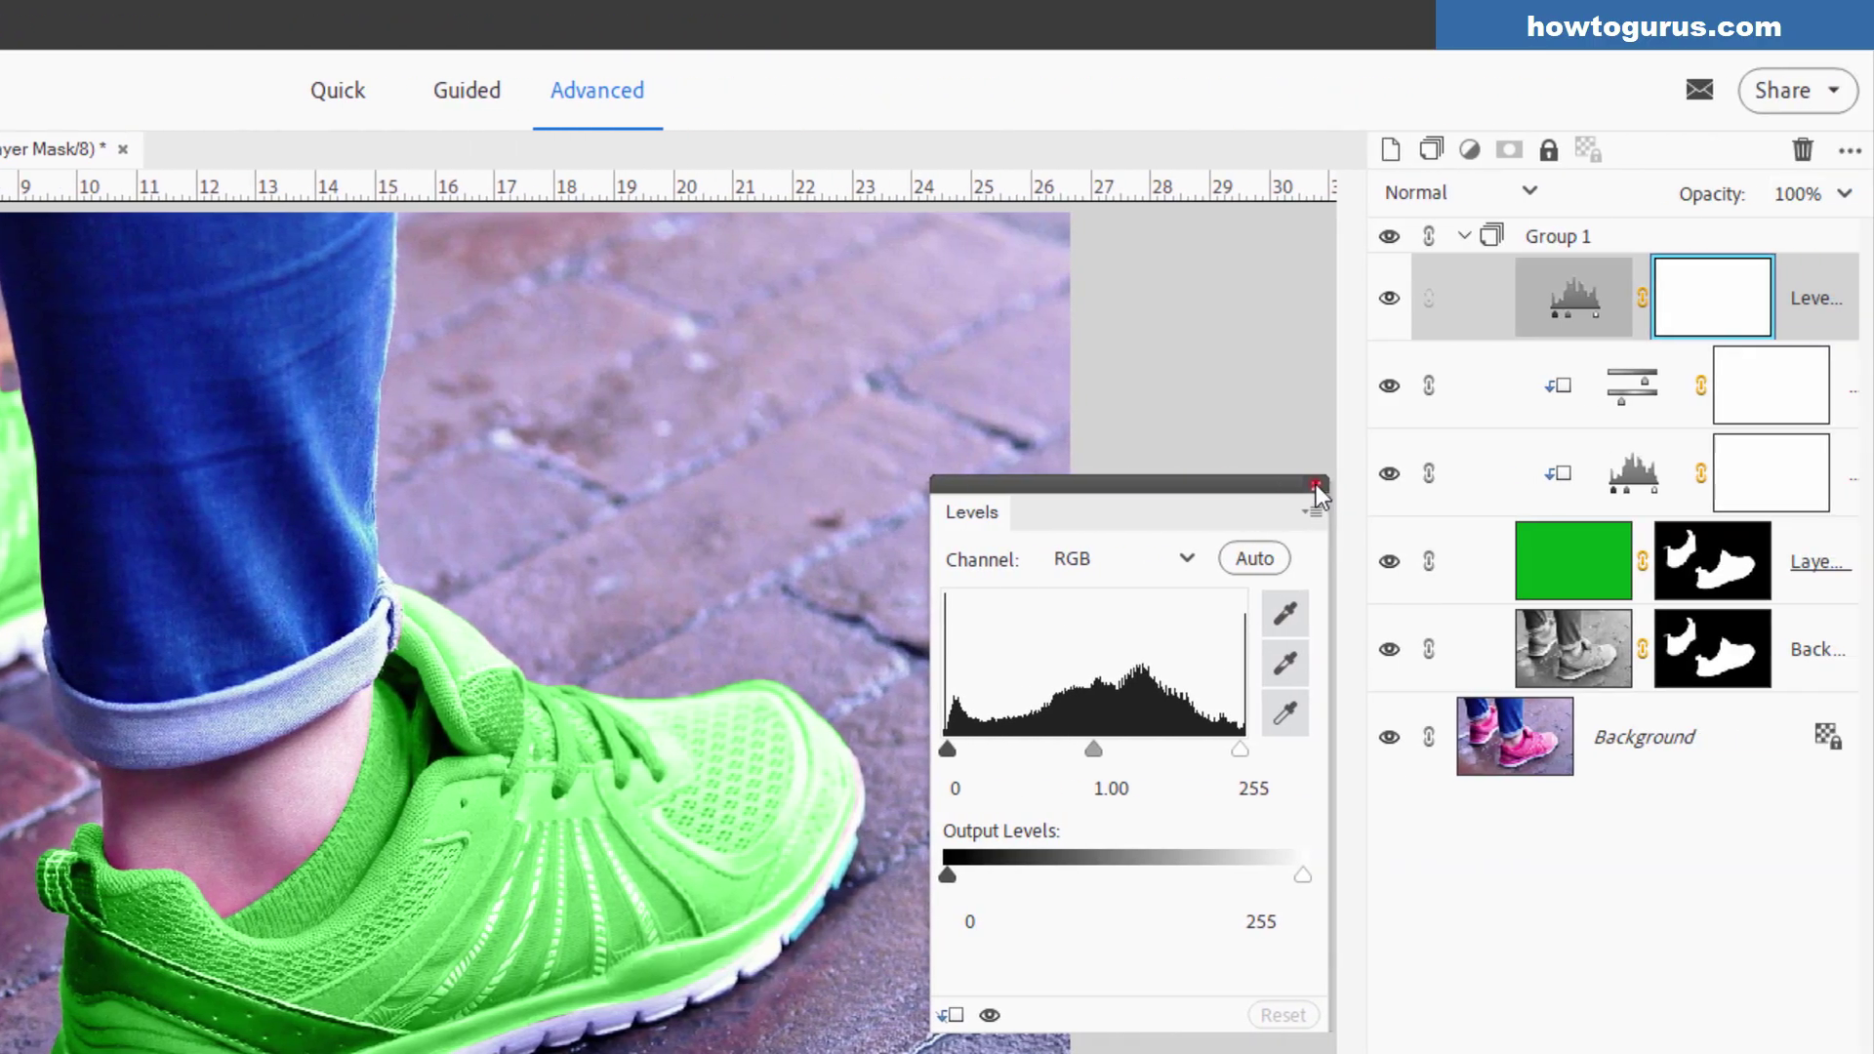
left_click(1316, 484)
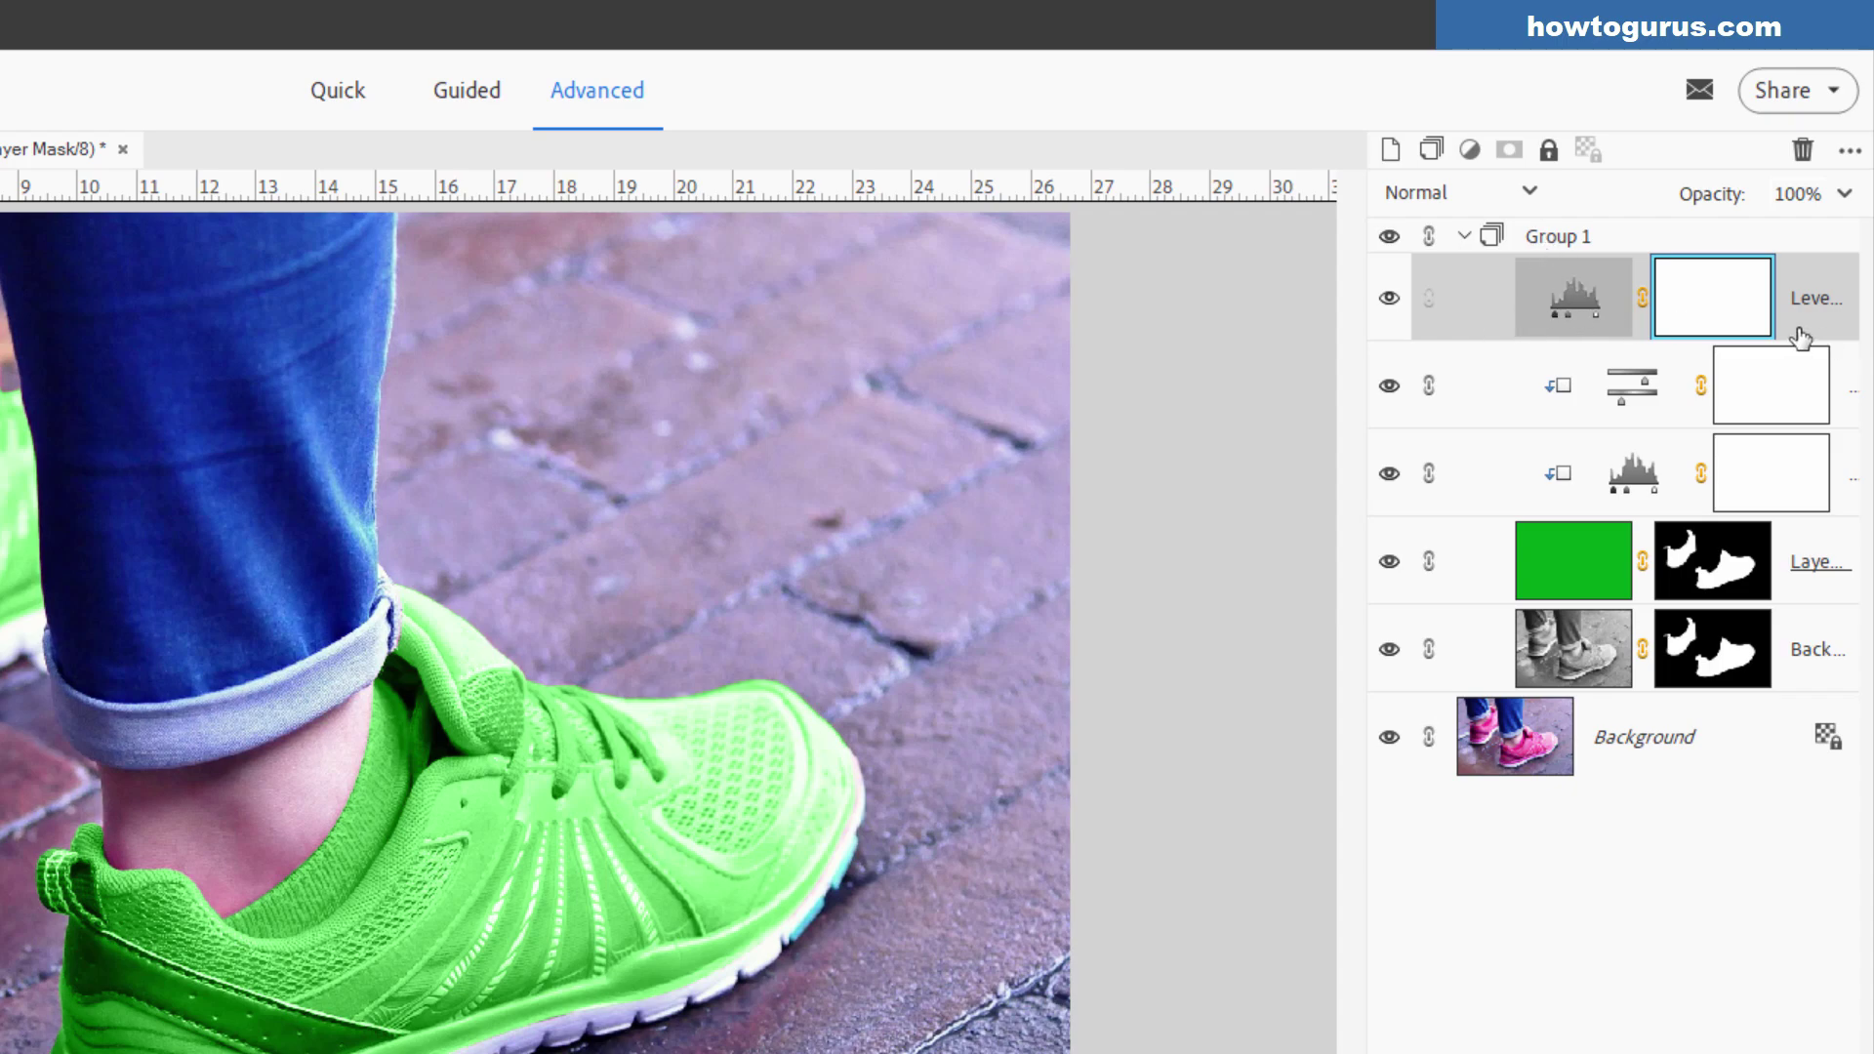
left_click_drag(1802, 325, 1774, 219)
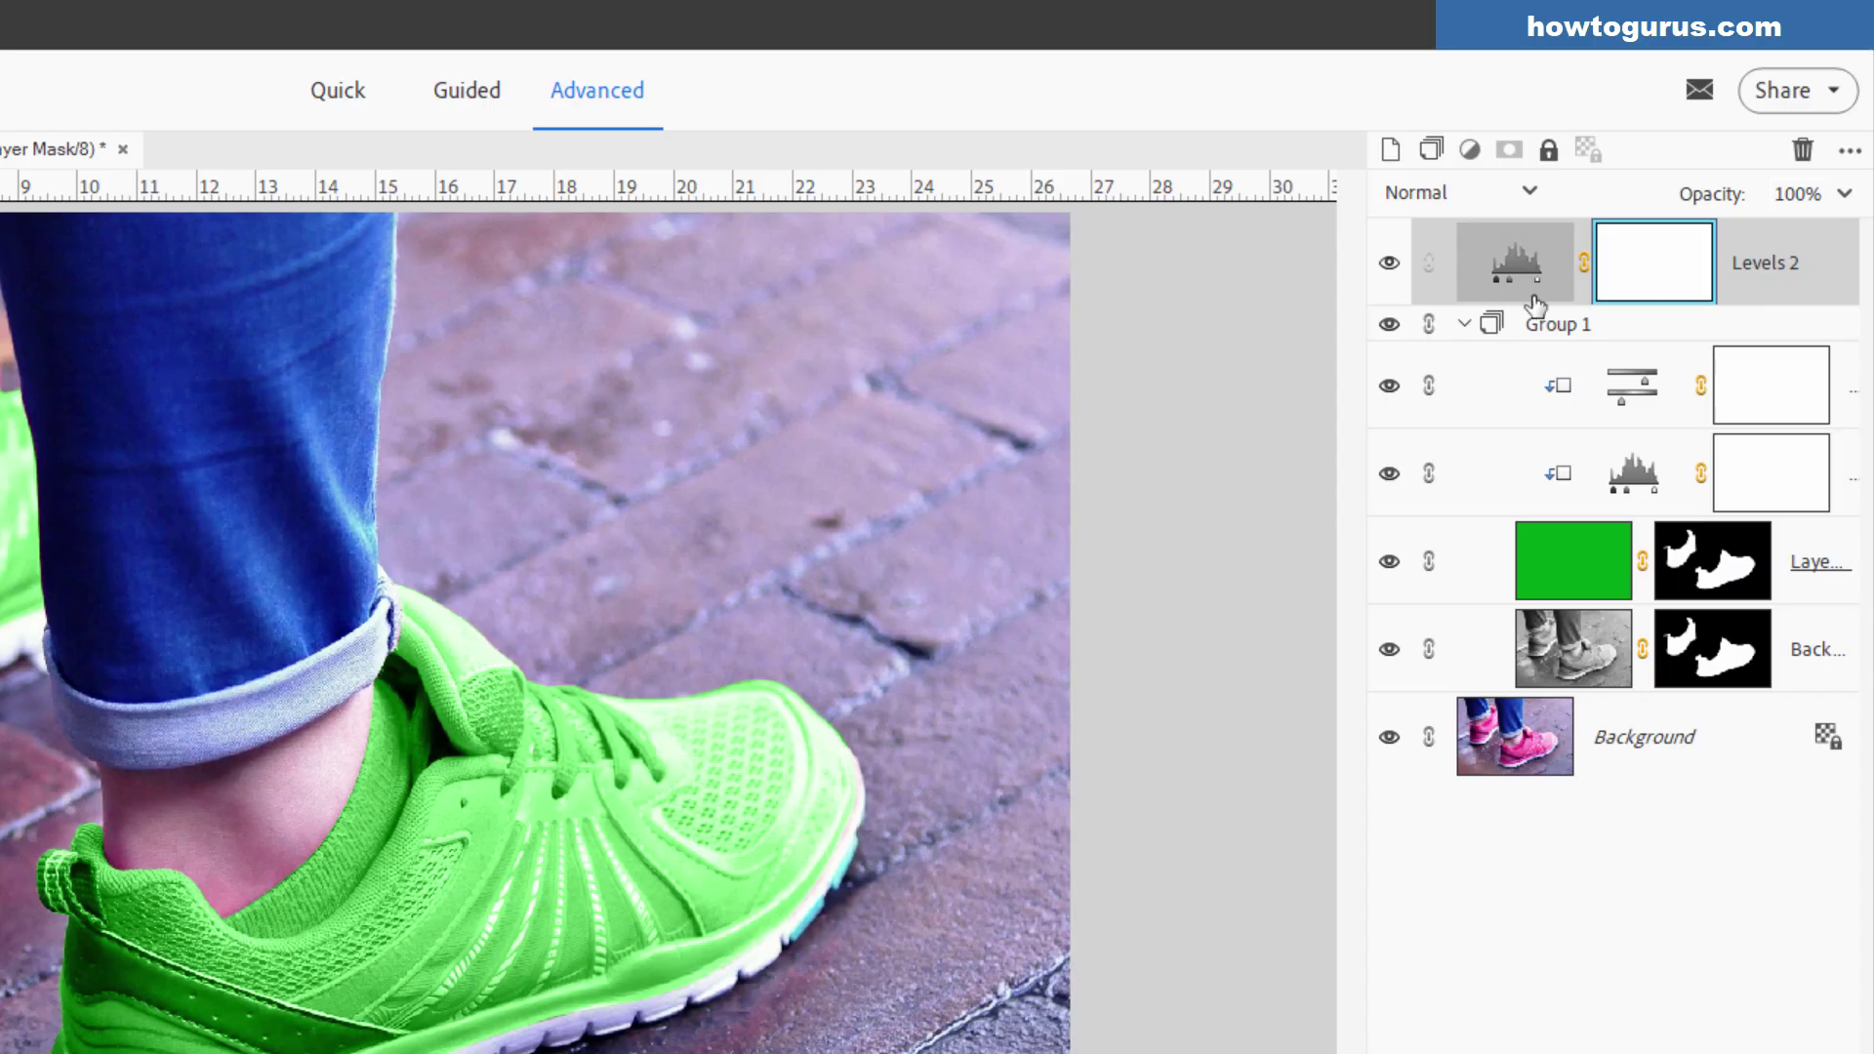
right_click(1759, 272)
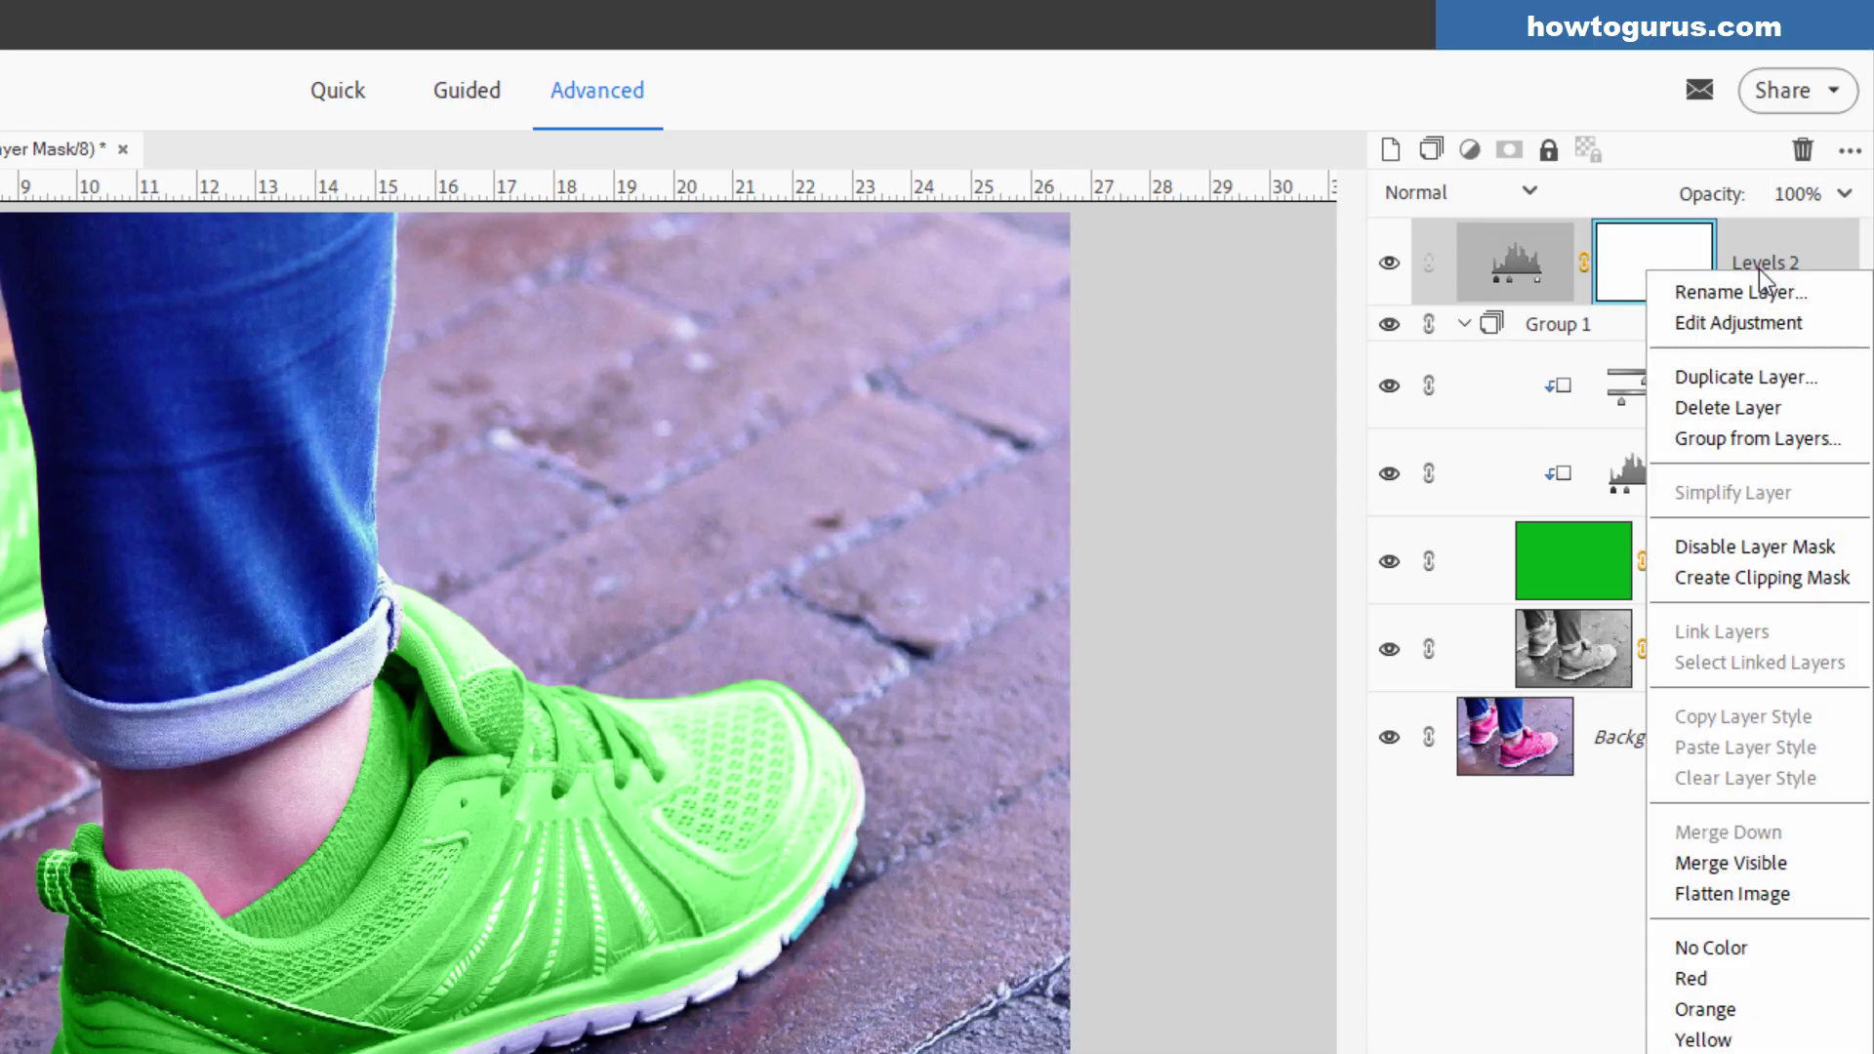
left_click(1786, 577)
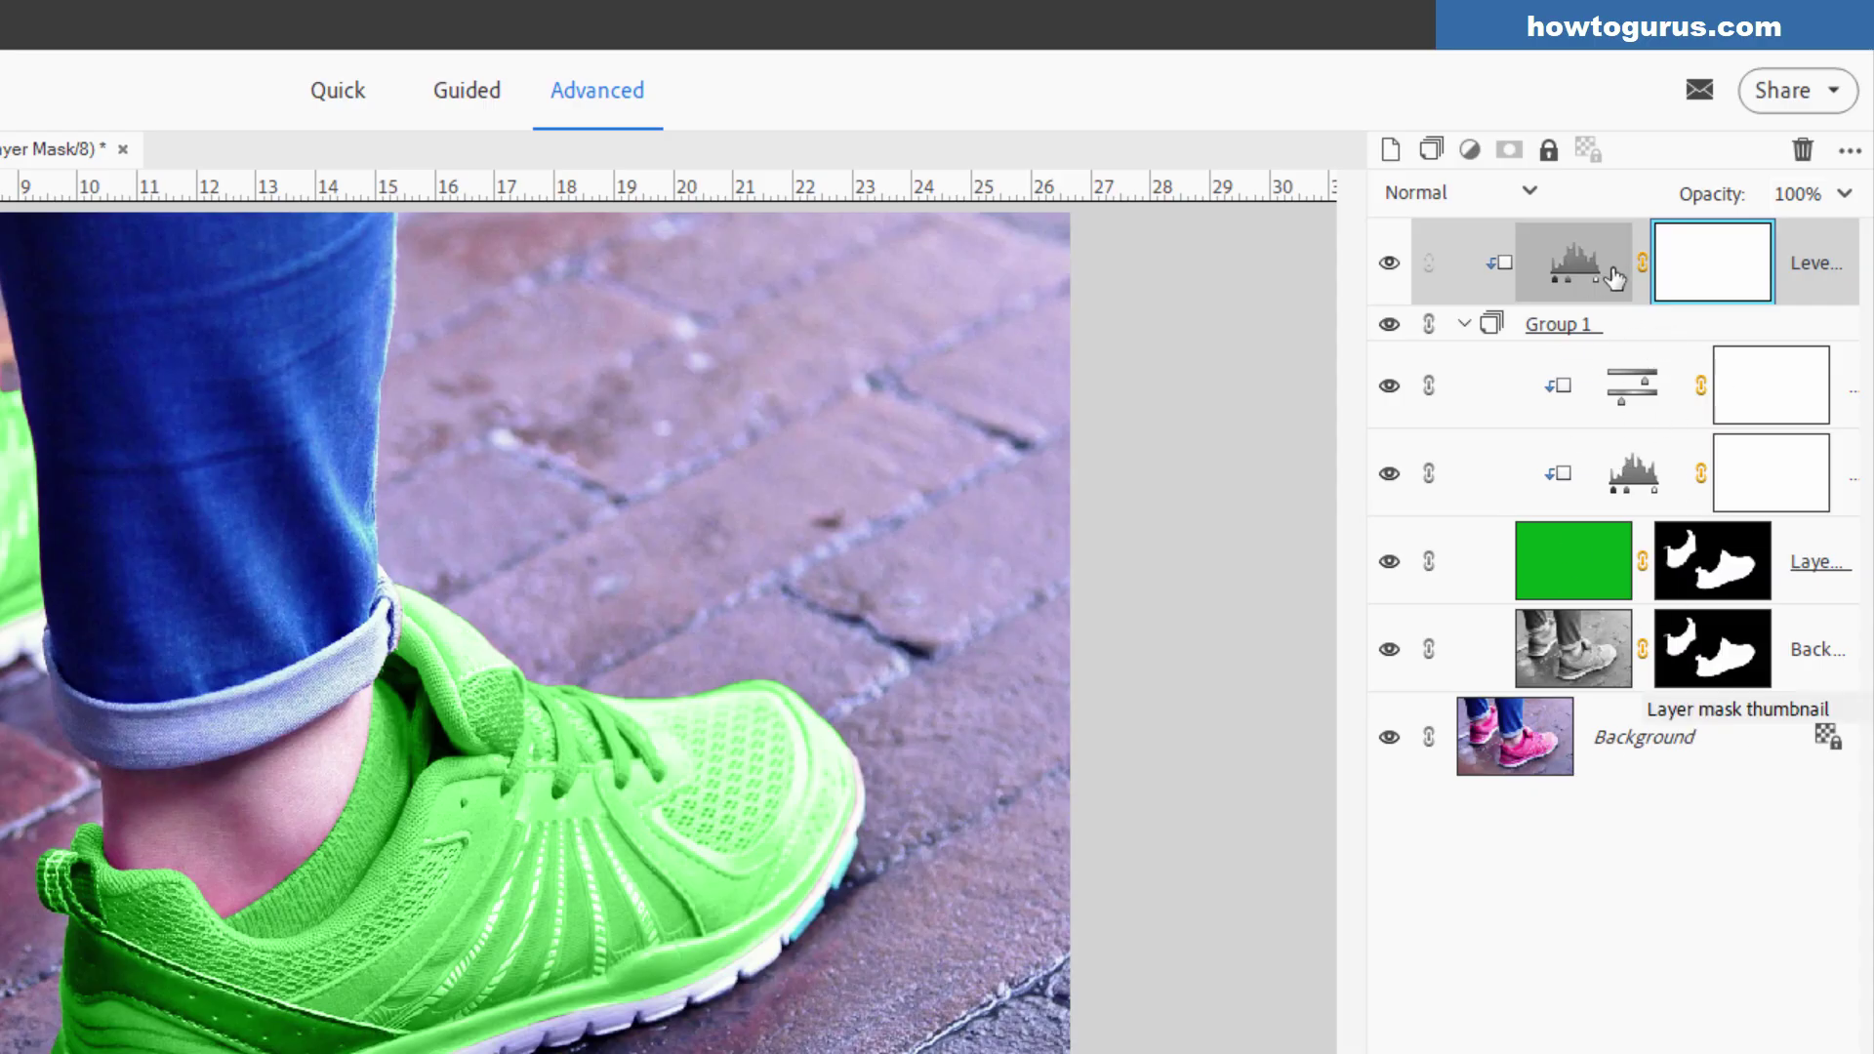
- Set Levels 2's black input to 0 and its midtone to about 0.42
double_click(1573, 262)
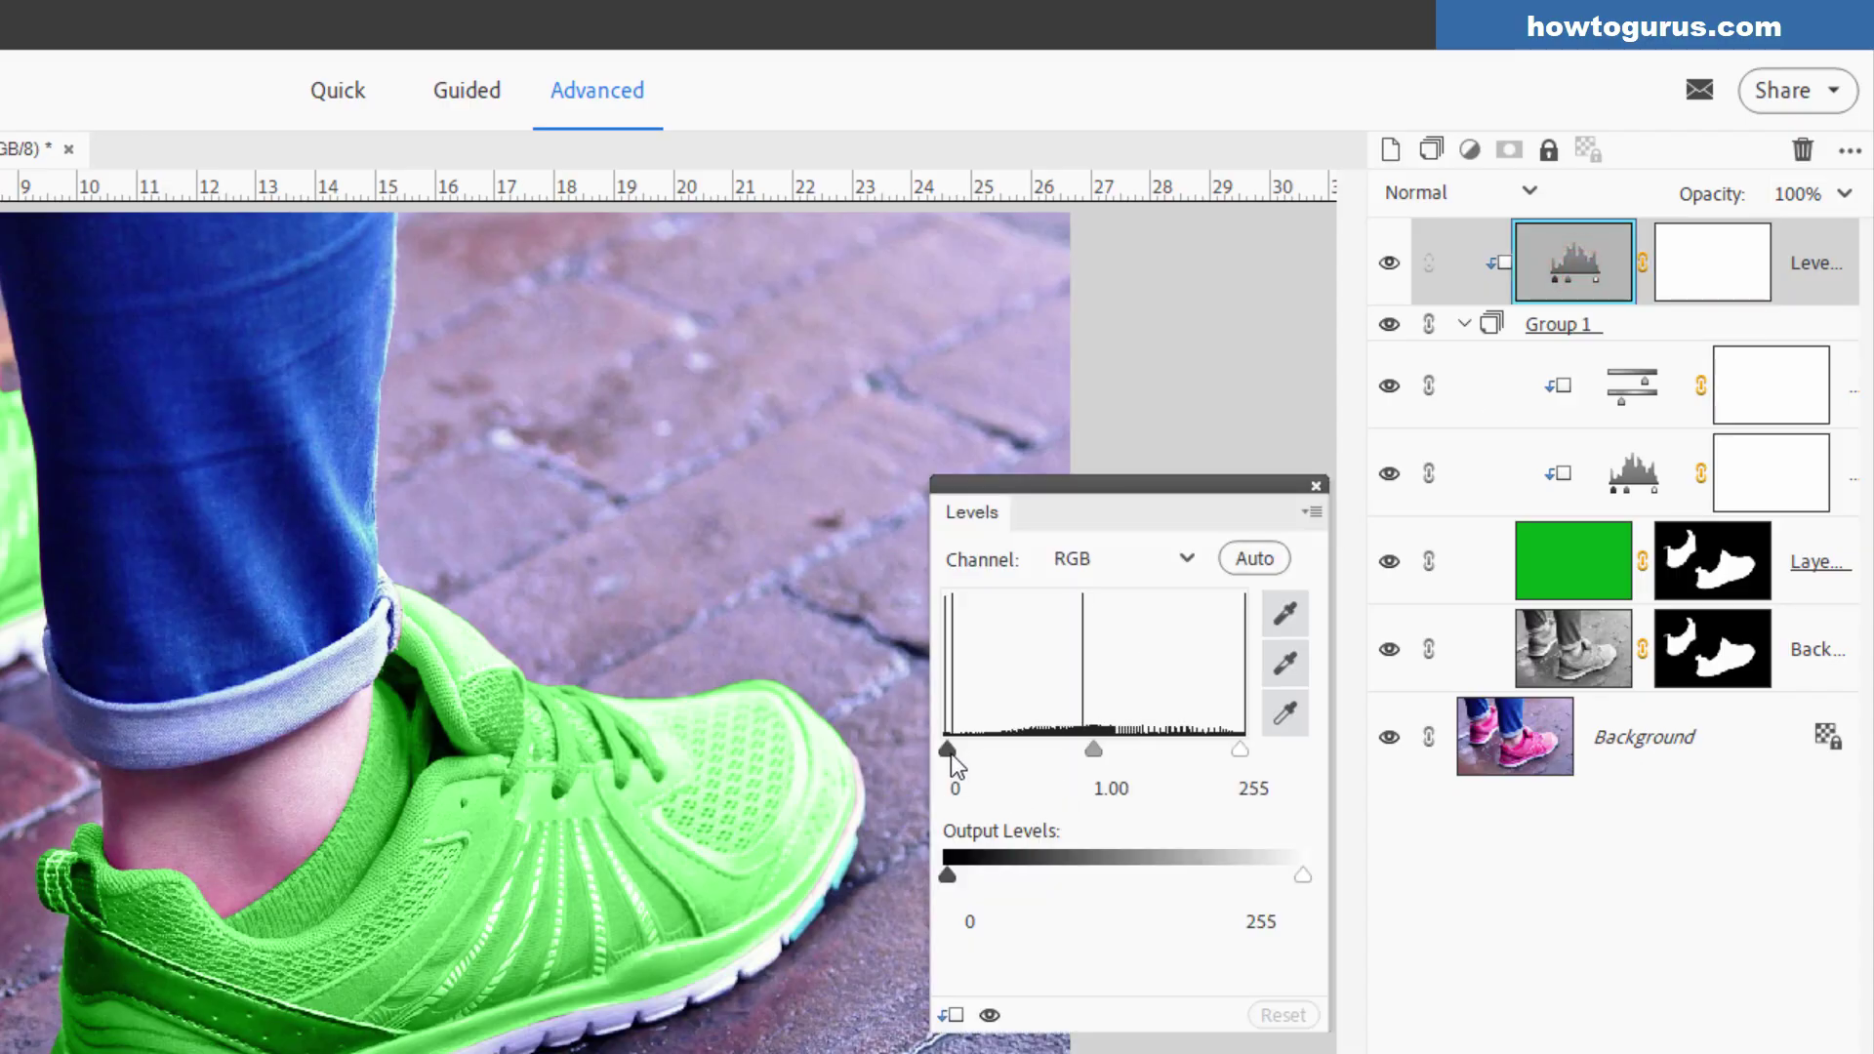
left_click_drag(951, 754, 974, 753)
left_click_drag(1105, 752, 1158, 752)
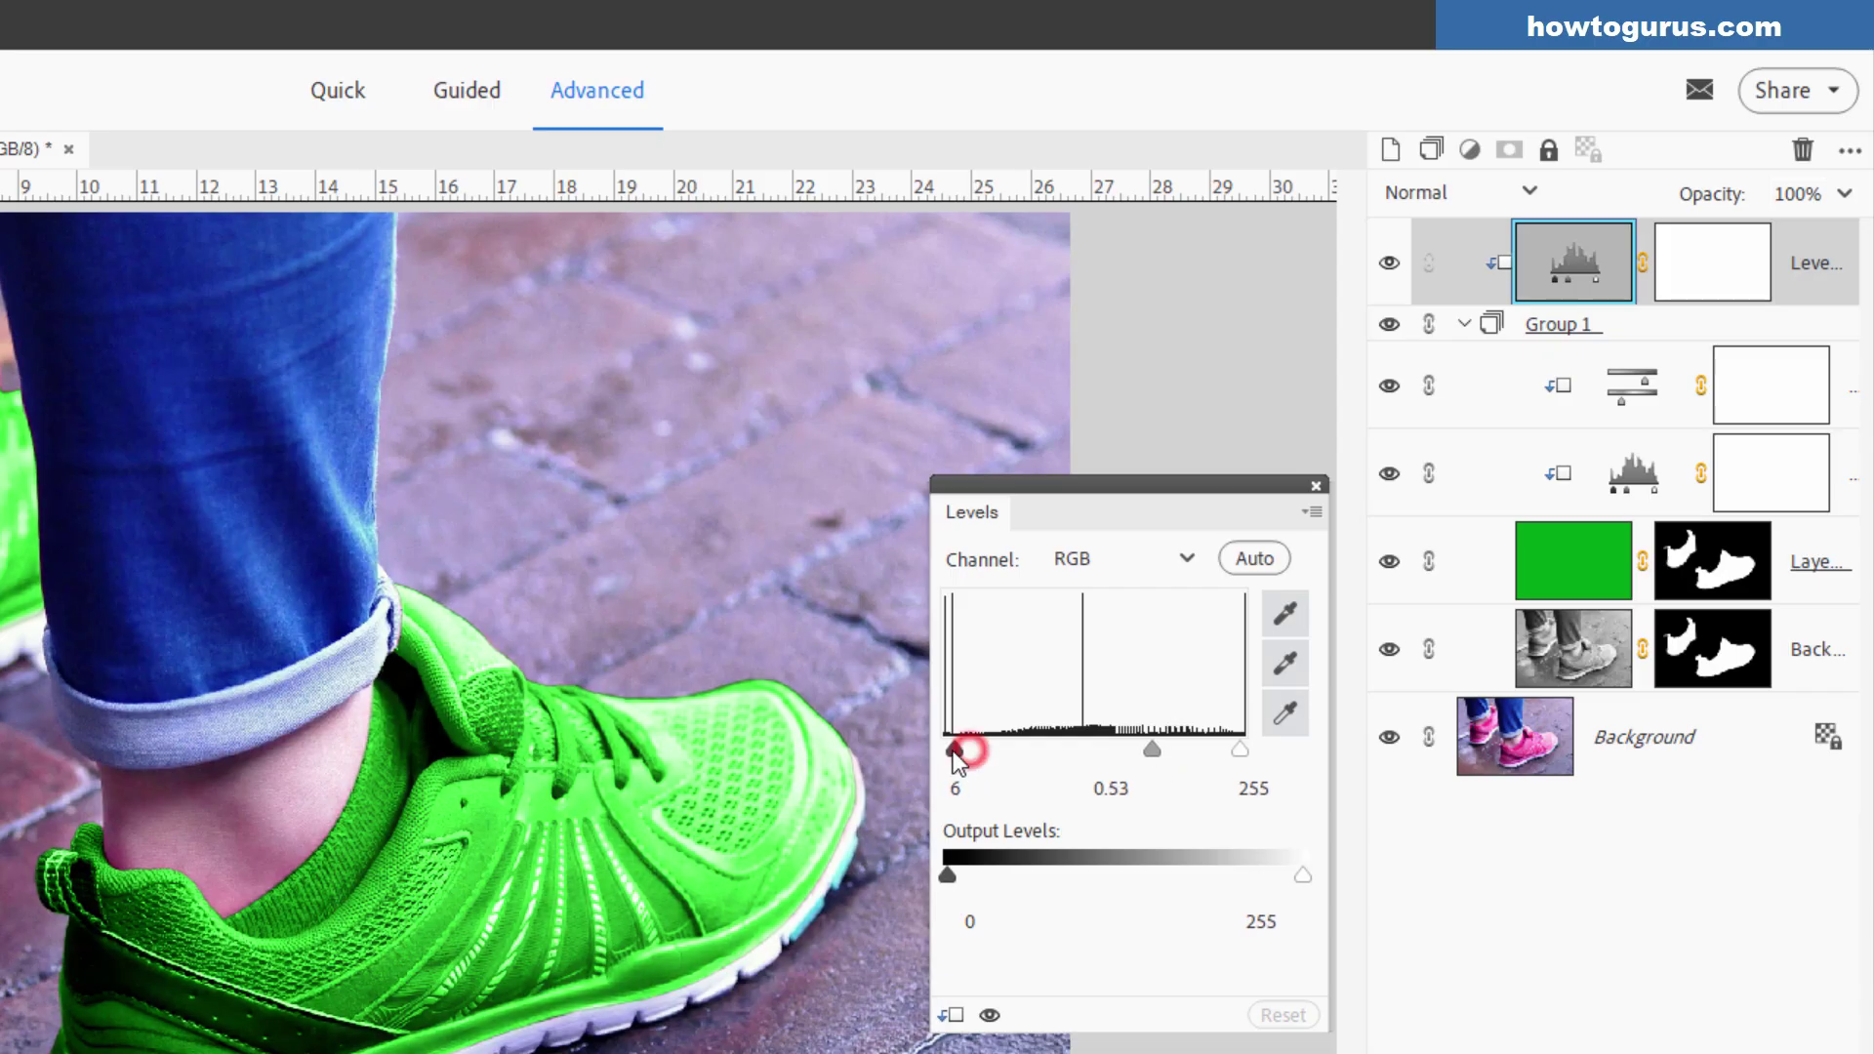
mouse_move(953, 751)
left_mouse_down()
mouse_move(971, 751)
mouse_move(953, 752)
left_mouse_up()
left_click_drag(1161, 752, 1160, 752)
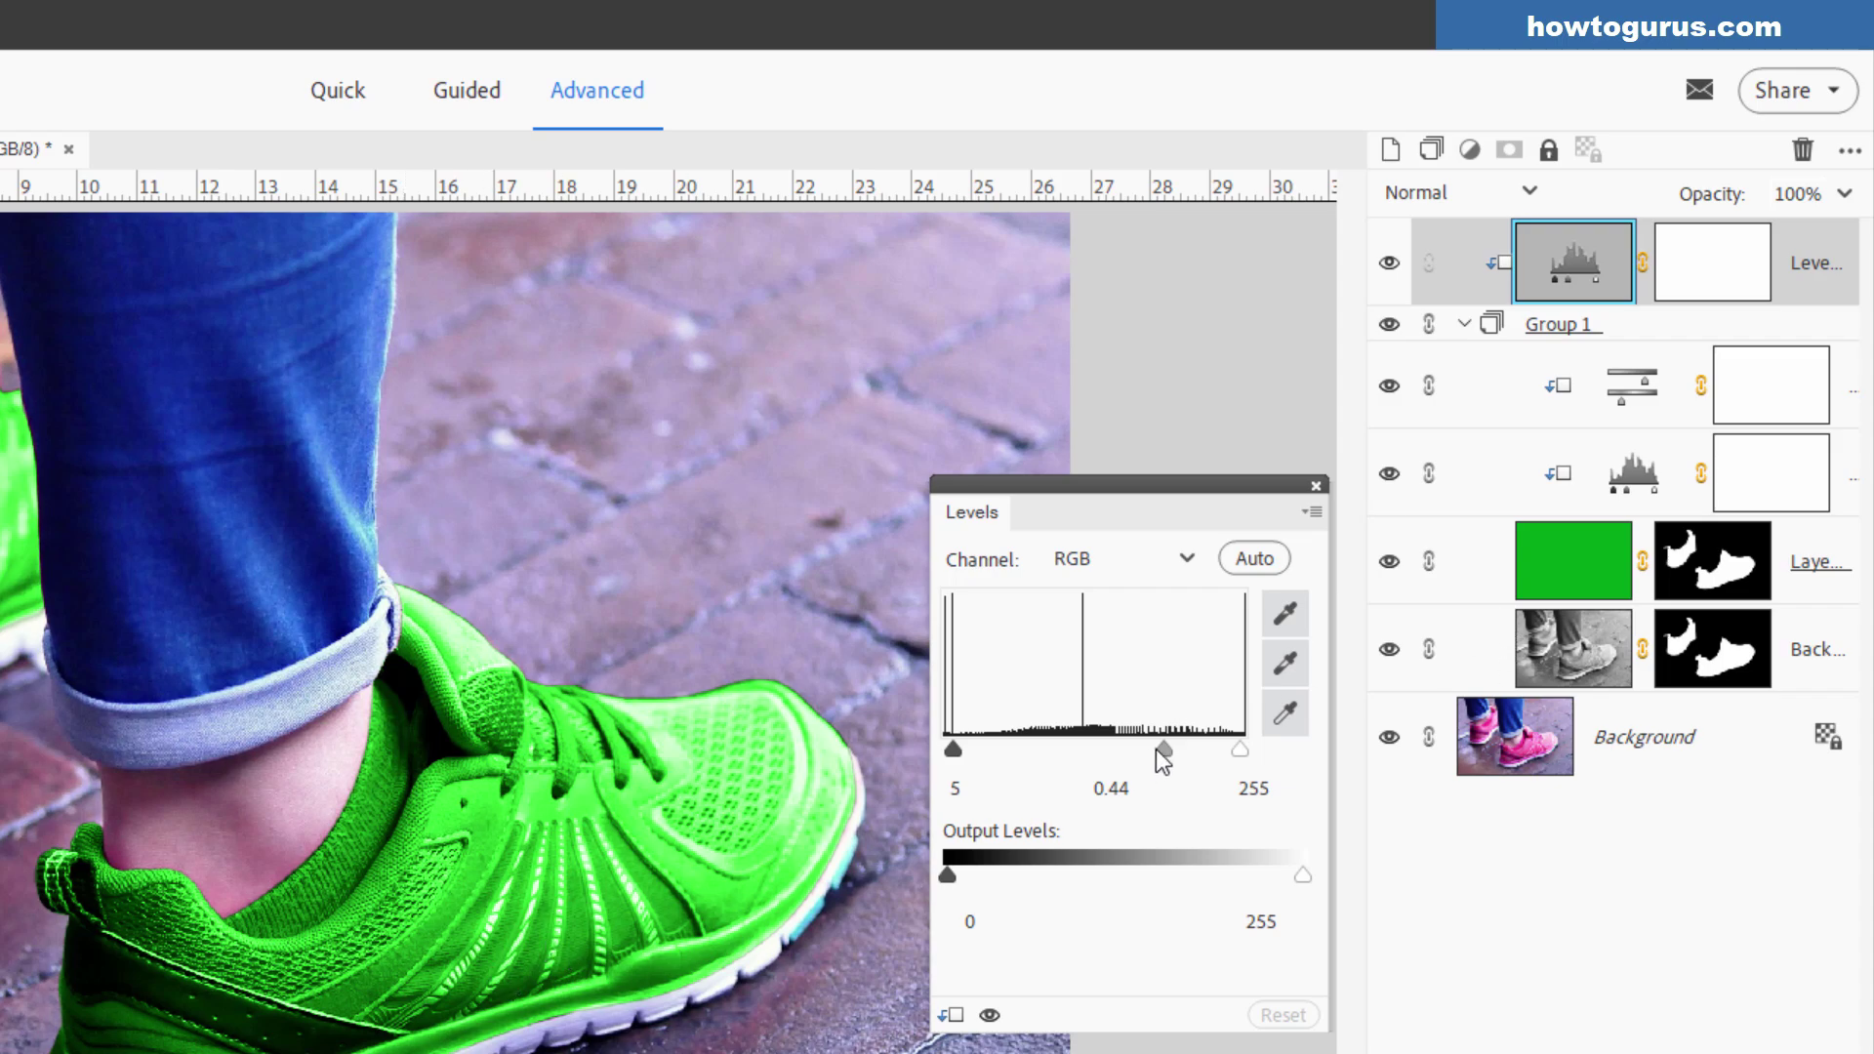
mouse_move(1169, 760)
left_mouse_down()
mouse_move(1153, 755)
mouse_move(1169, 756)
left_mouse_up()
mouse_move(954, 752)
left_mouse_down()
mouse_move(939, 760)
mouse_move(1003, 751)
mouse_move(947, 751)
left_mouse_up()
mouse_move(1162, 752)
left_mouse_down()
mouse_move(1204, 751)
mouse_move(1110, 747)
mouse_move(1157, 759)
left_mouse_up()
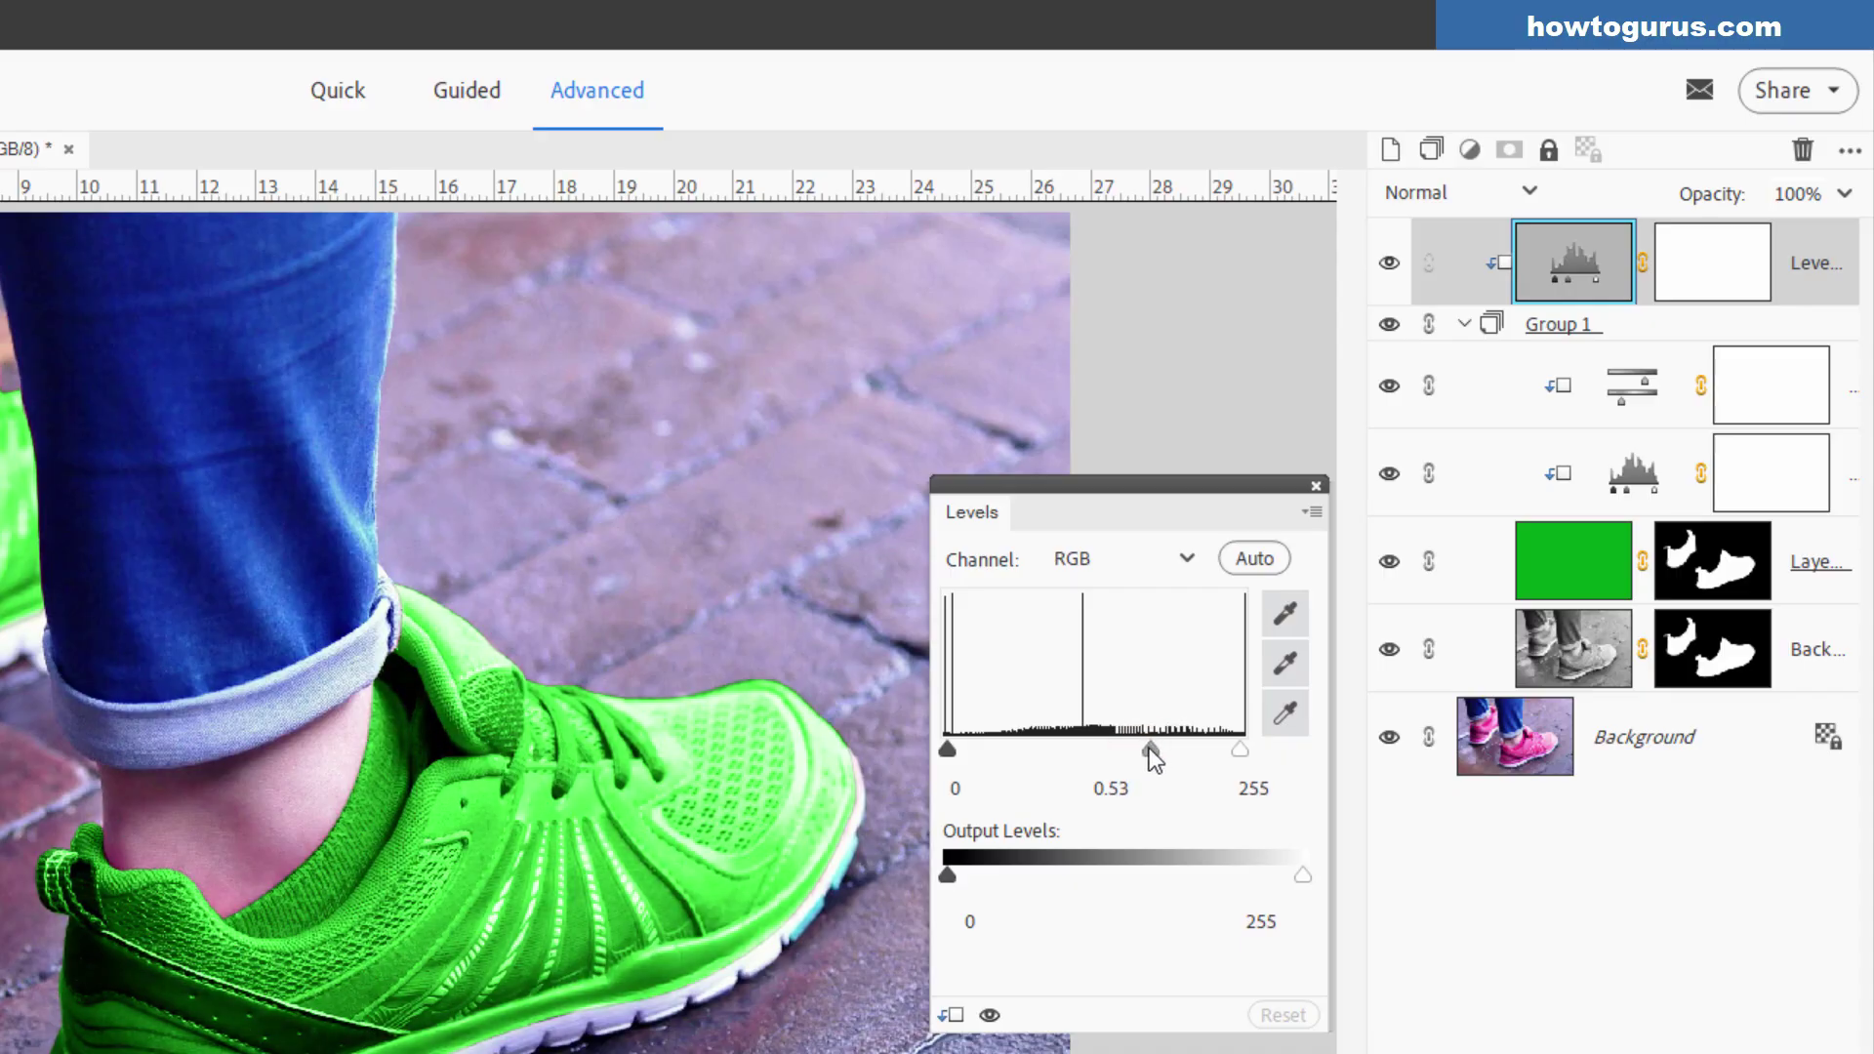
left_click_drag(1151, 746, 1168, 756)
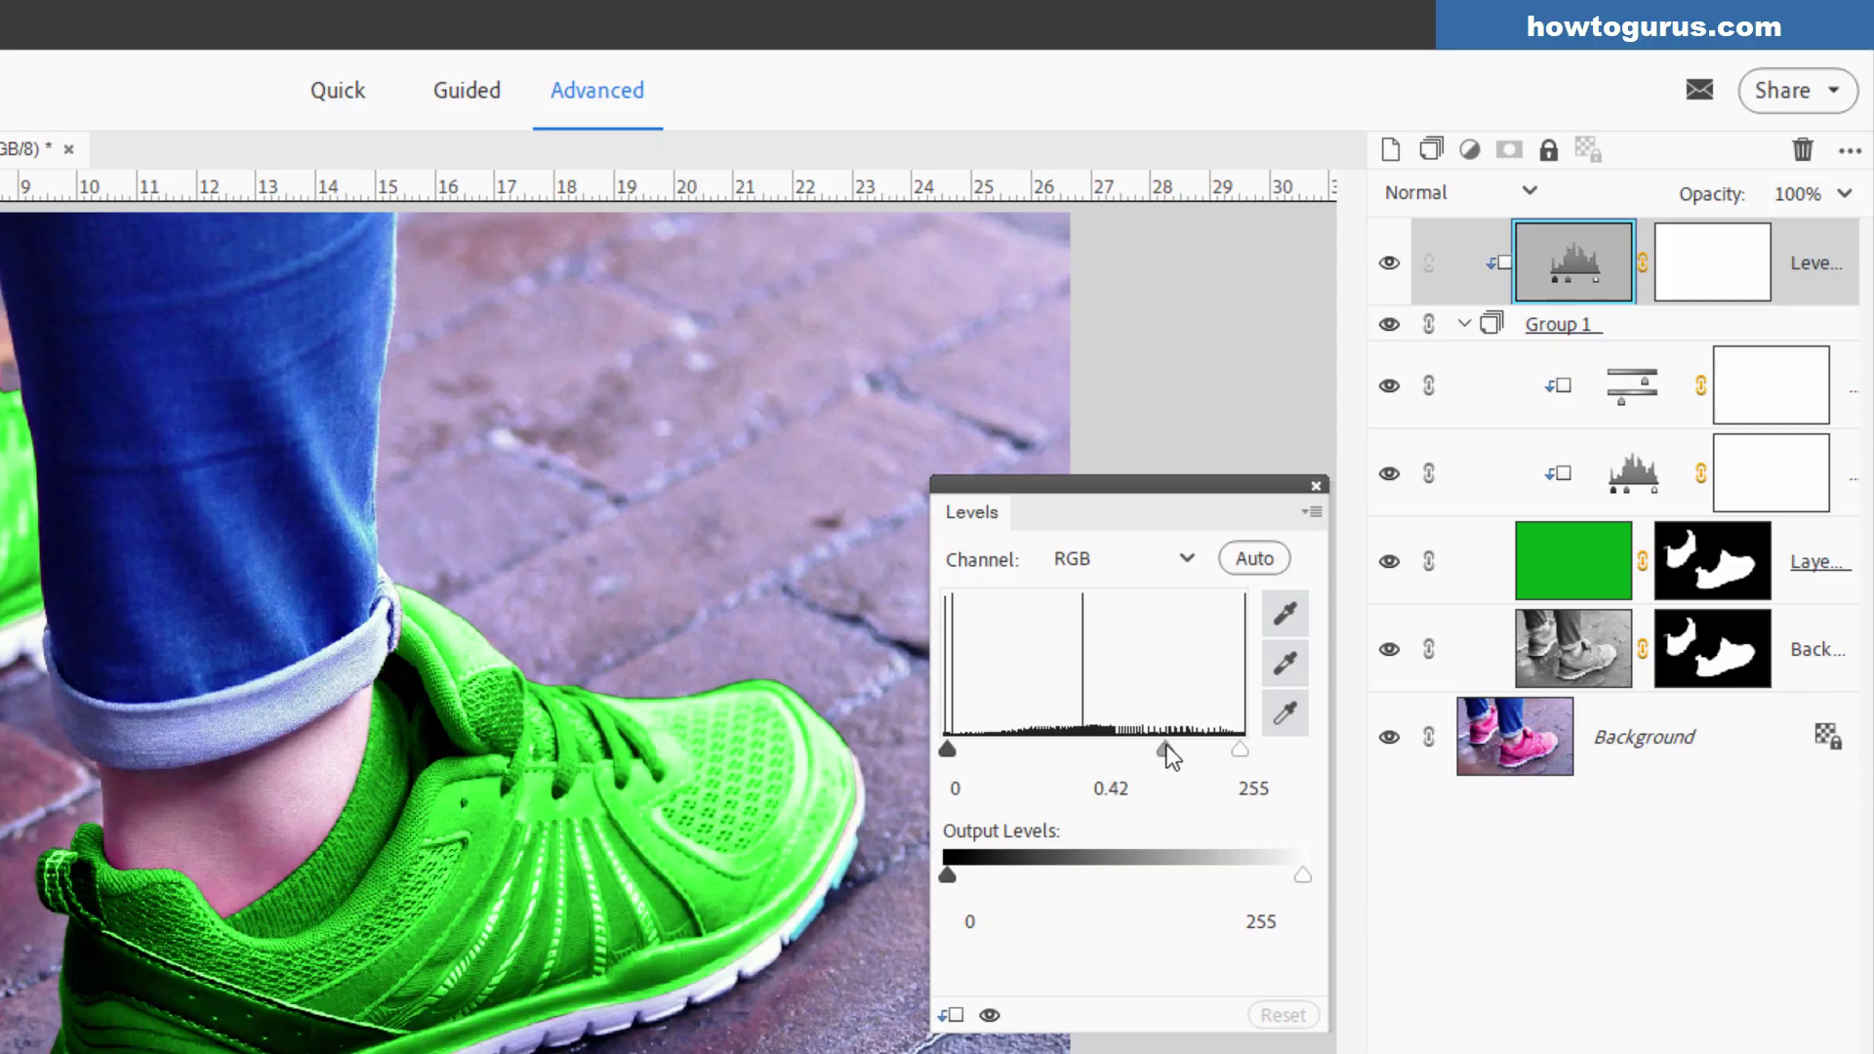
- Add a Hue/Saturation 2 layer clipped to Levels 2 with Saturation at -15
left_click(1315, 485)
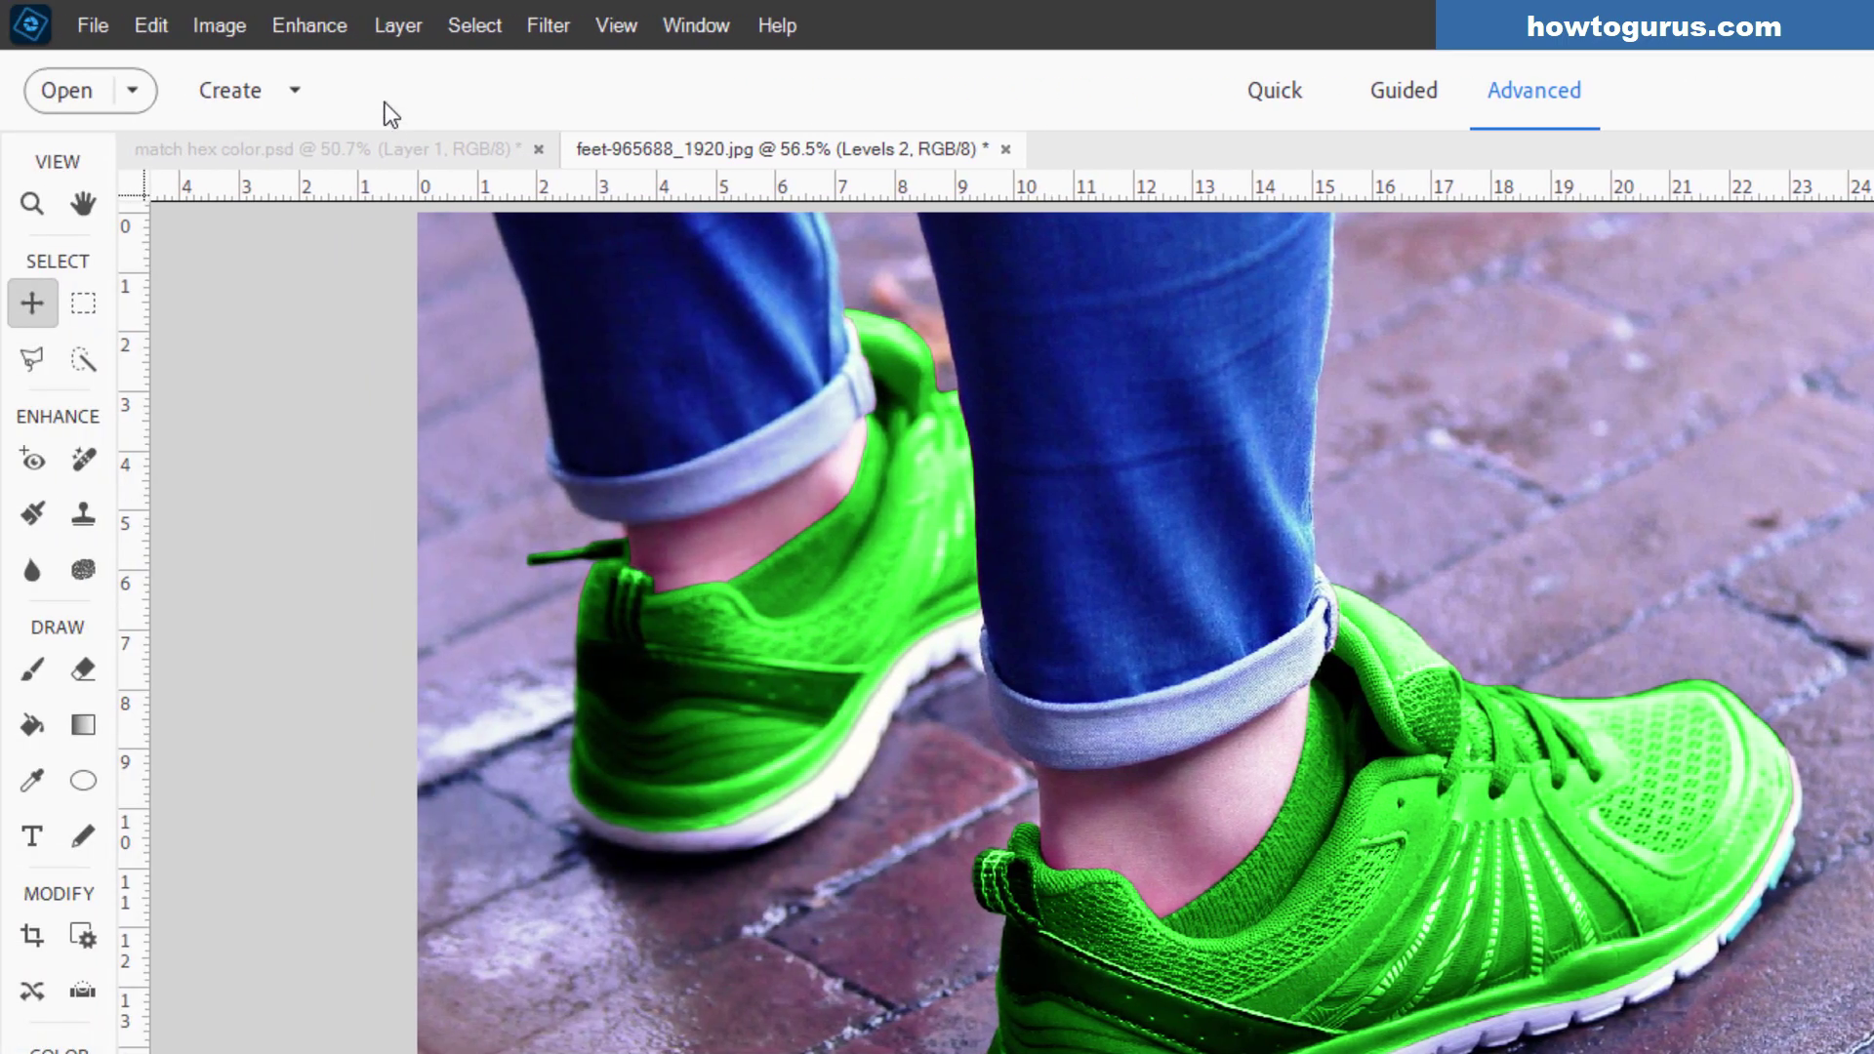
left_click(388, 28)
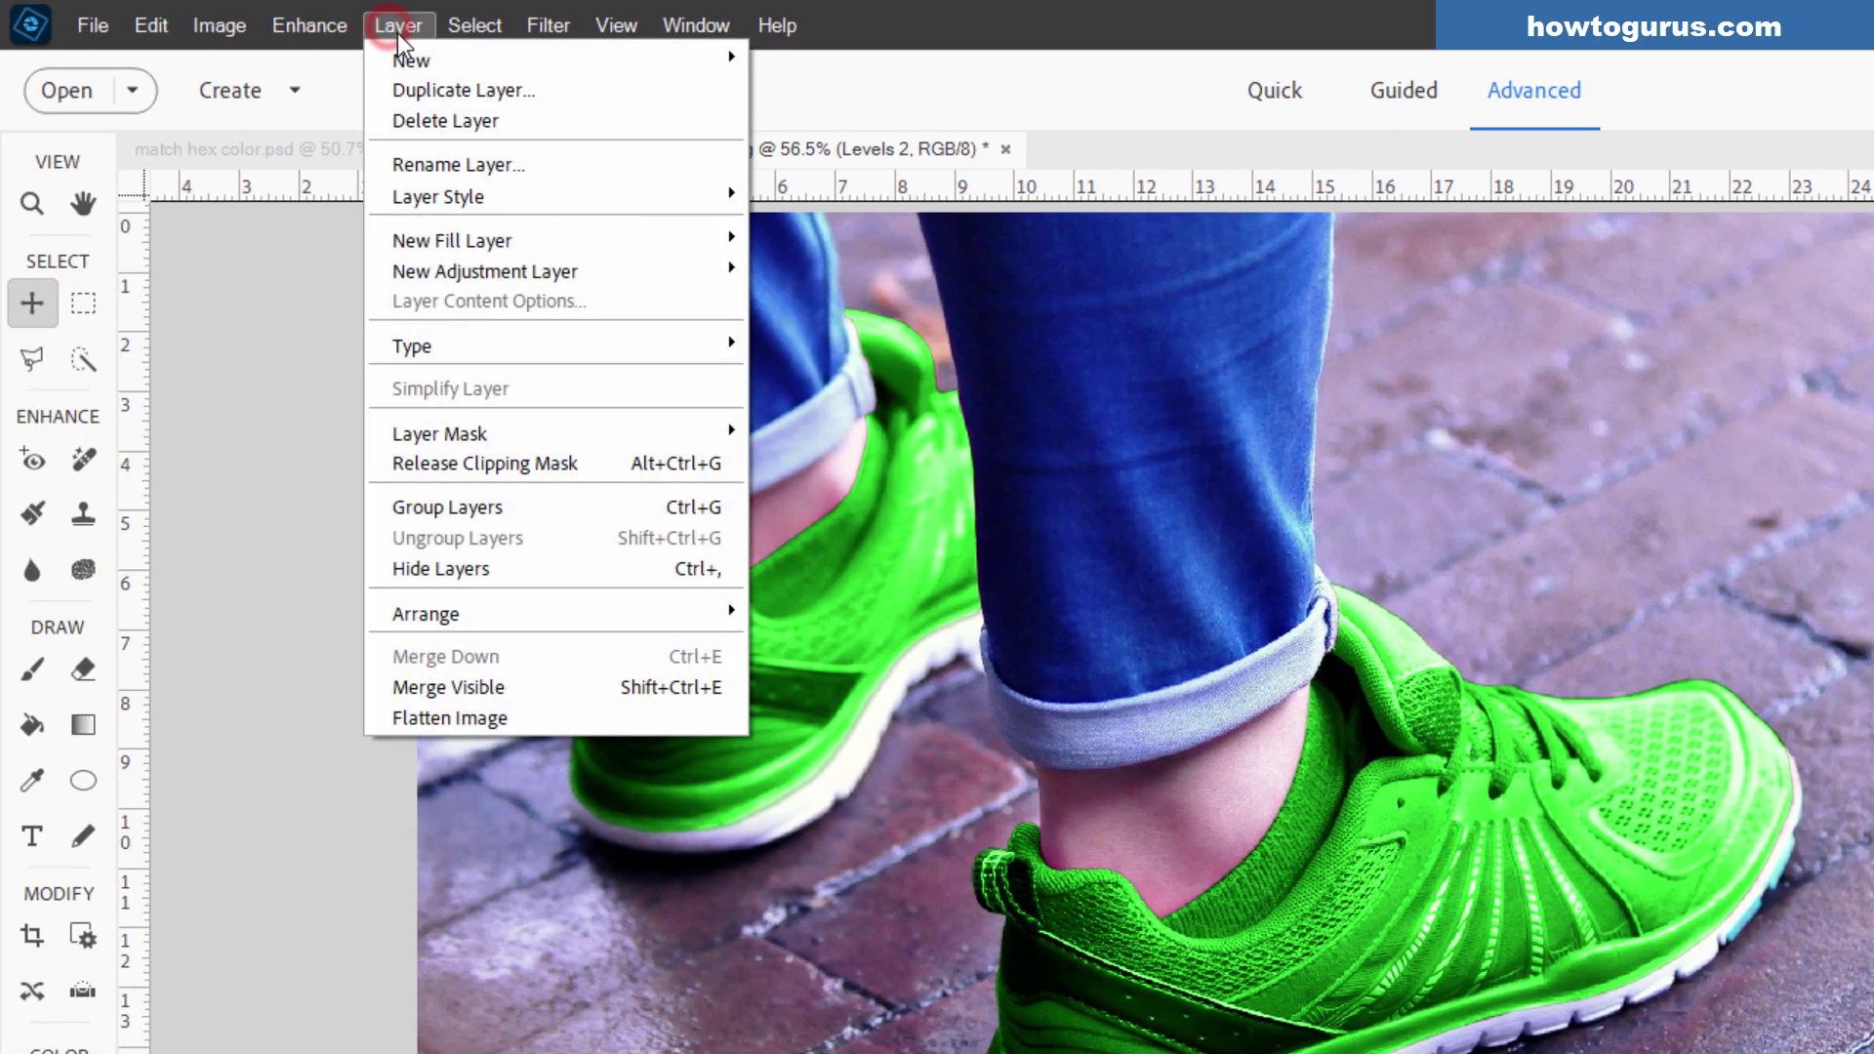
left_click(544, 268)
left_click(828, 343)
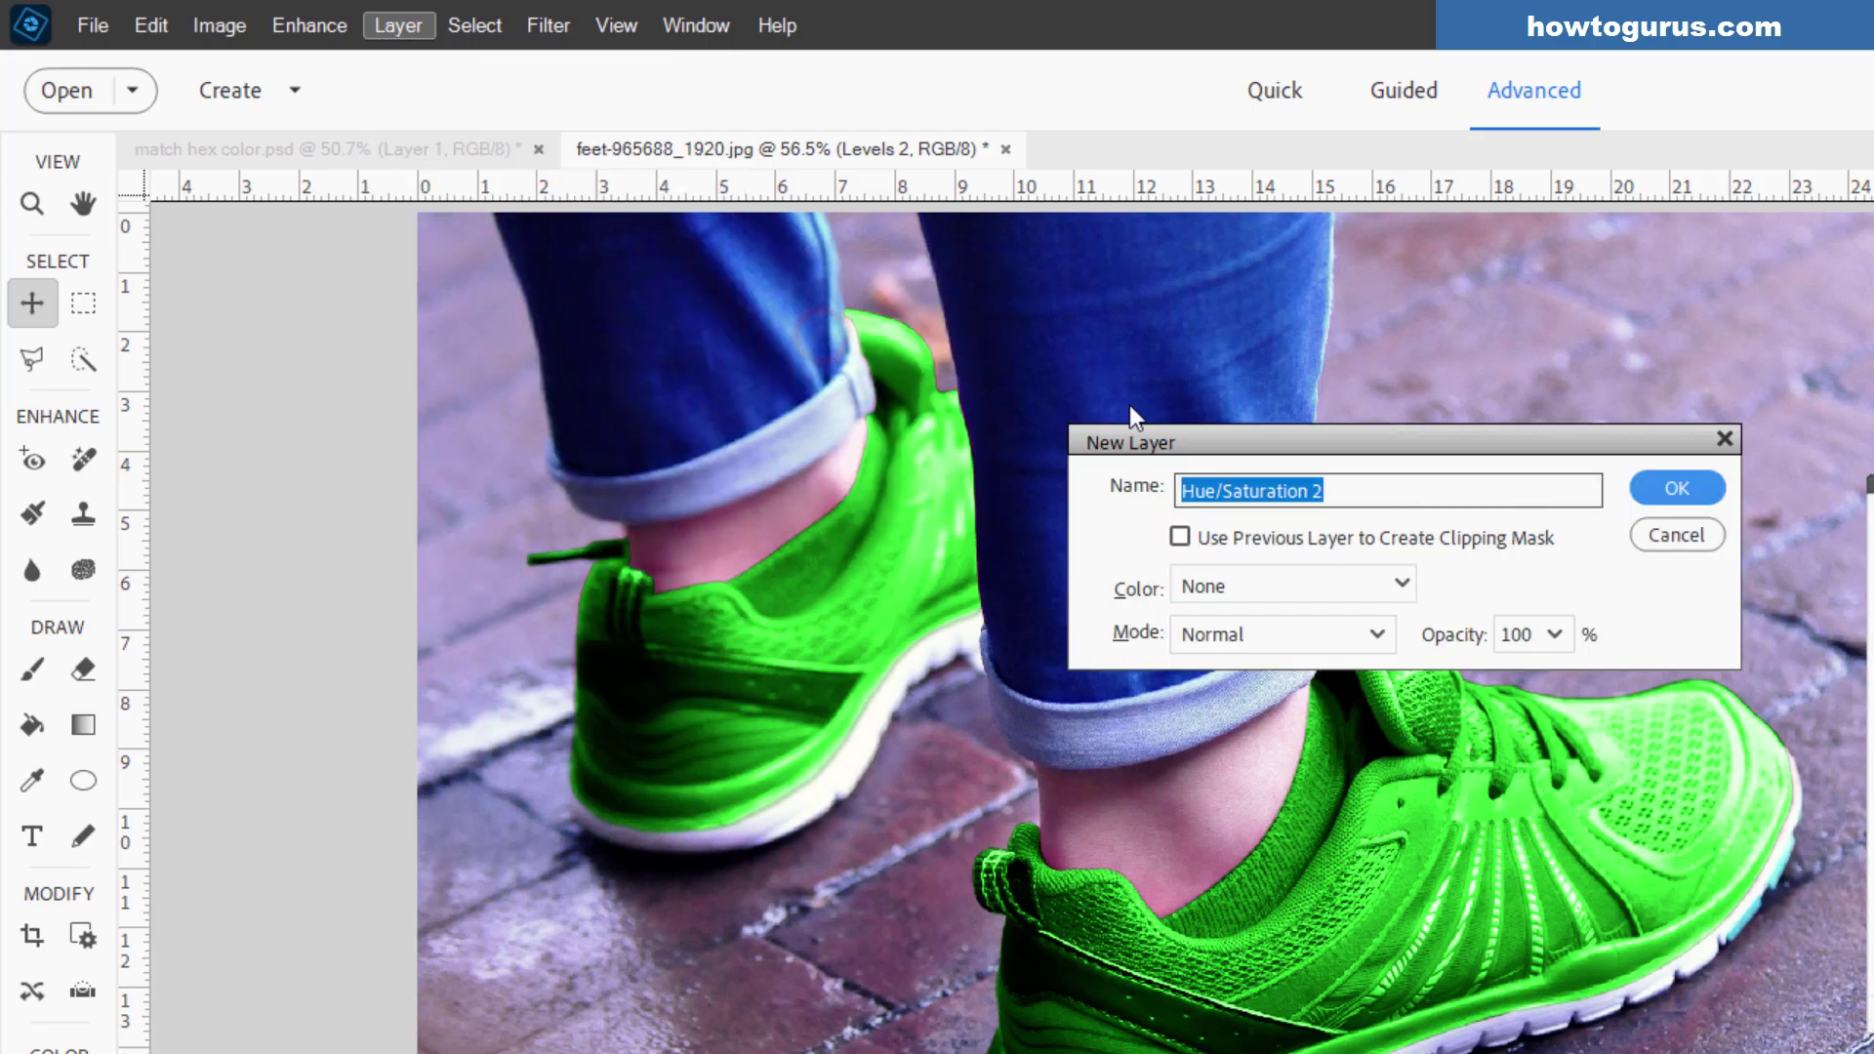
left_click(1676, 488)
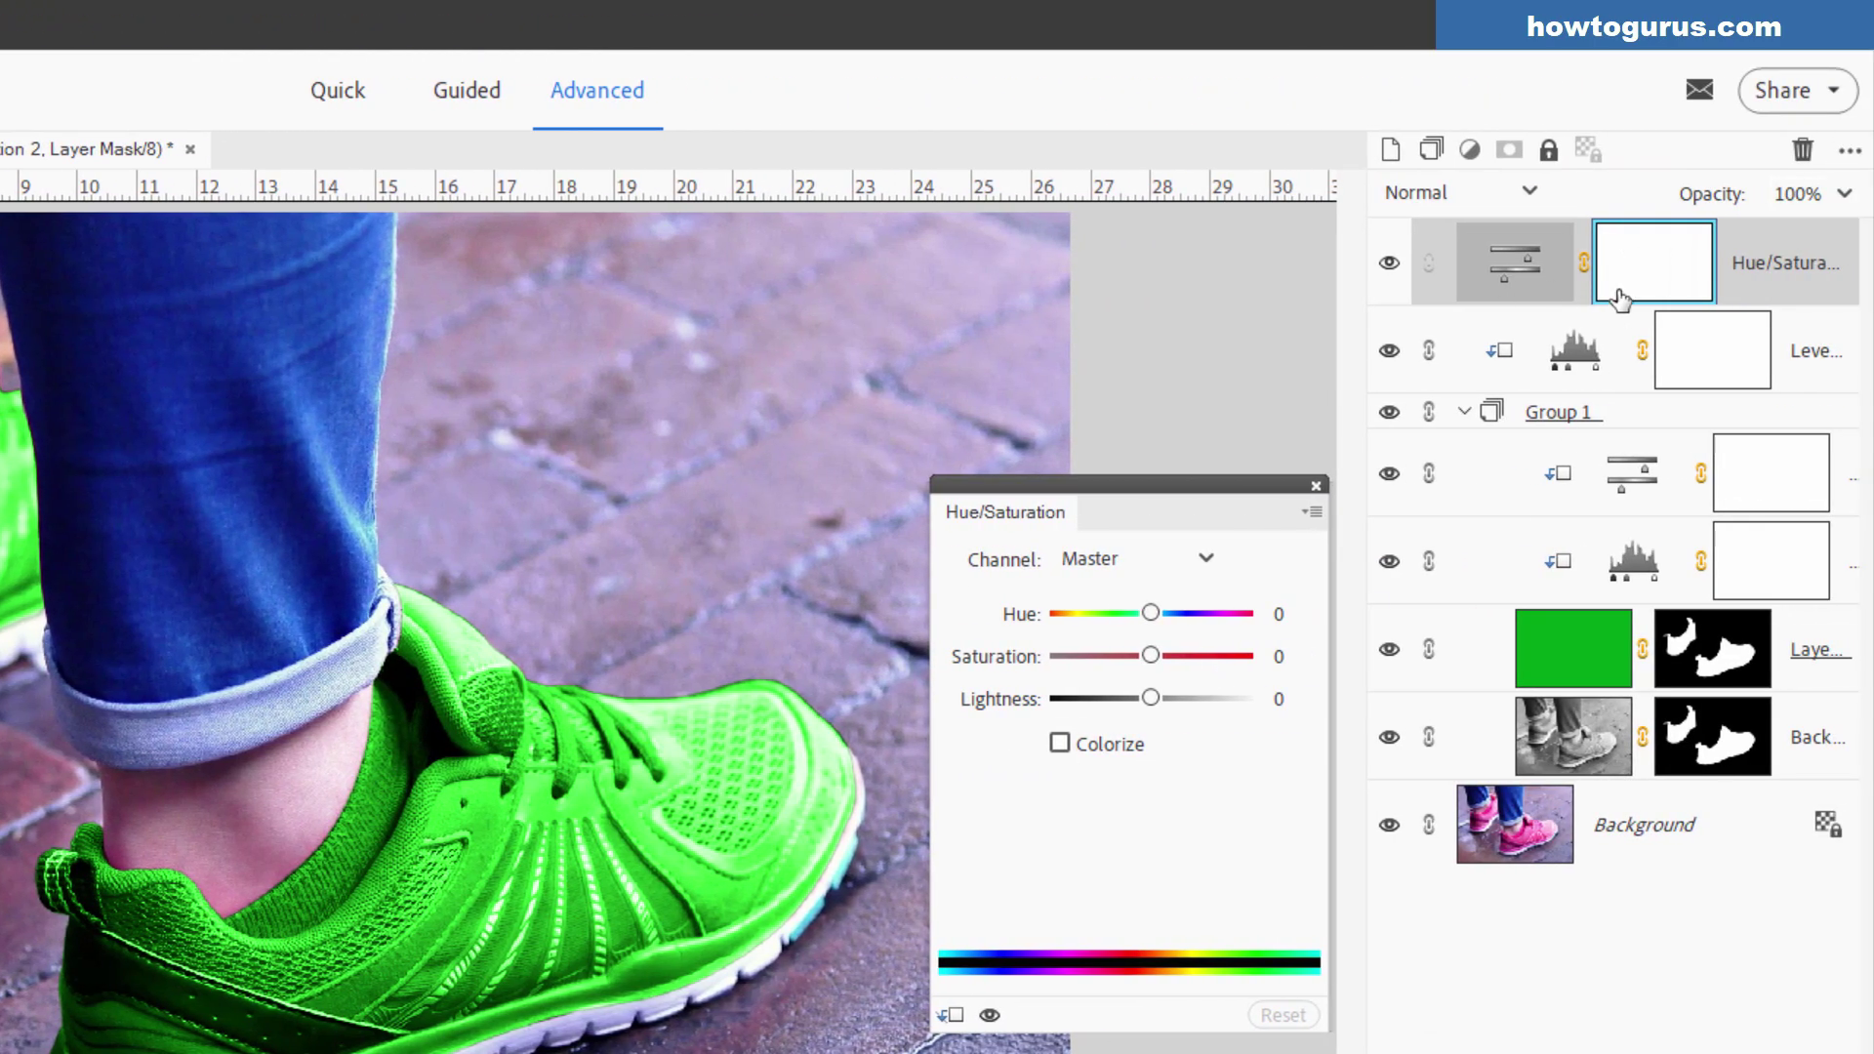
right_click(1772, 266)
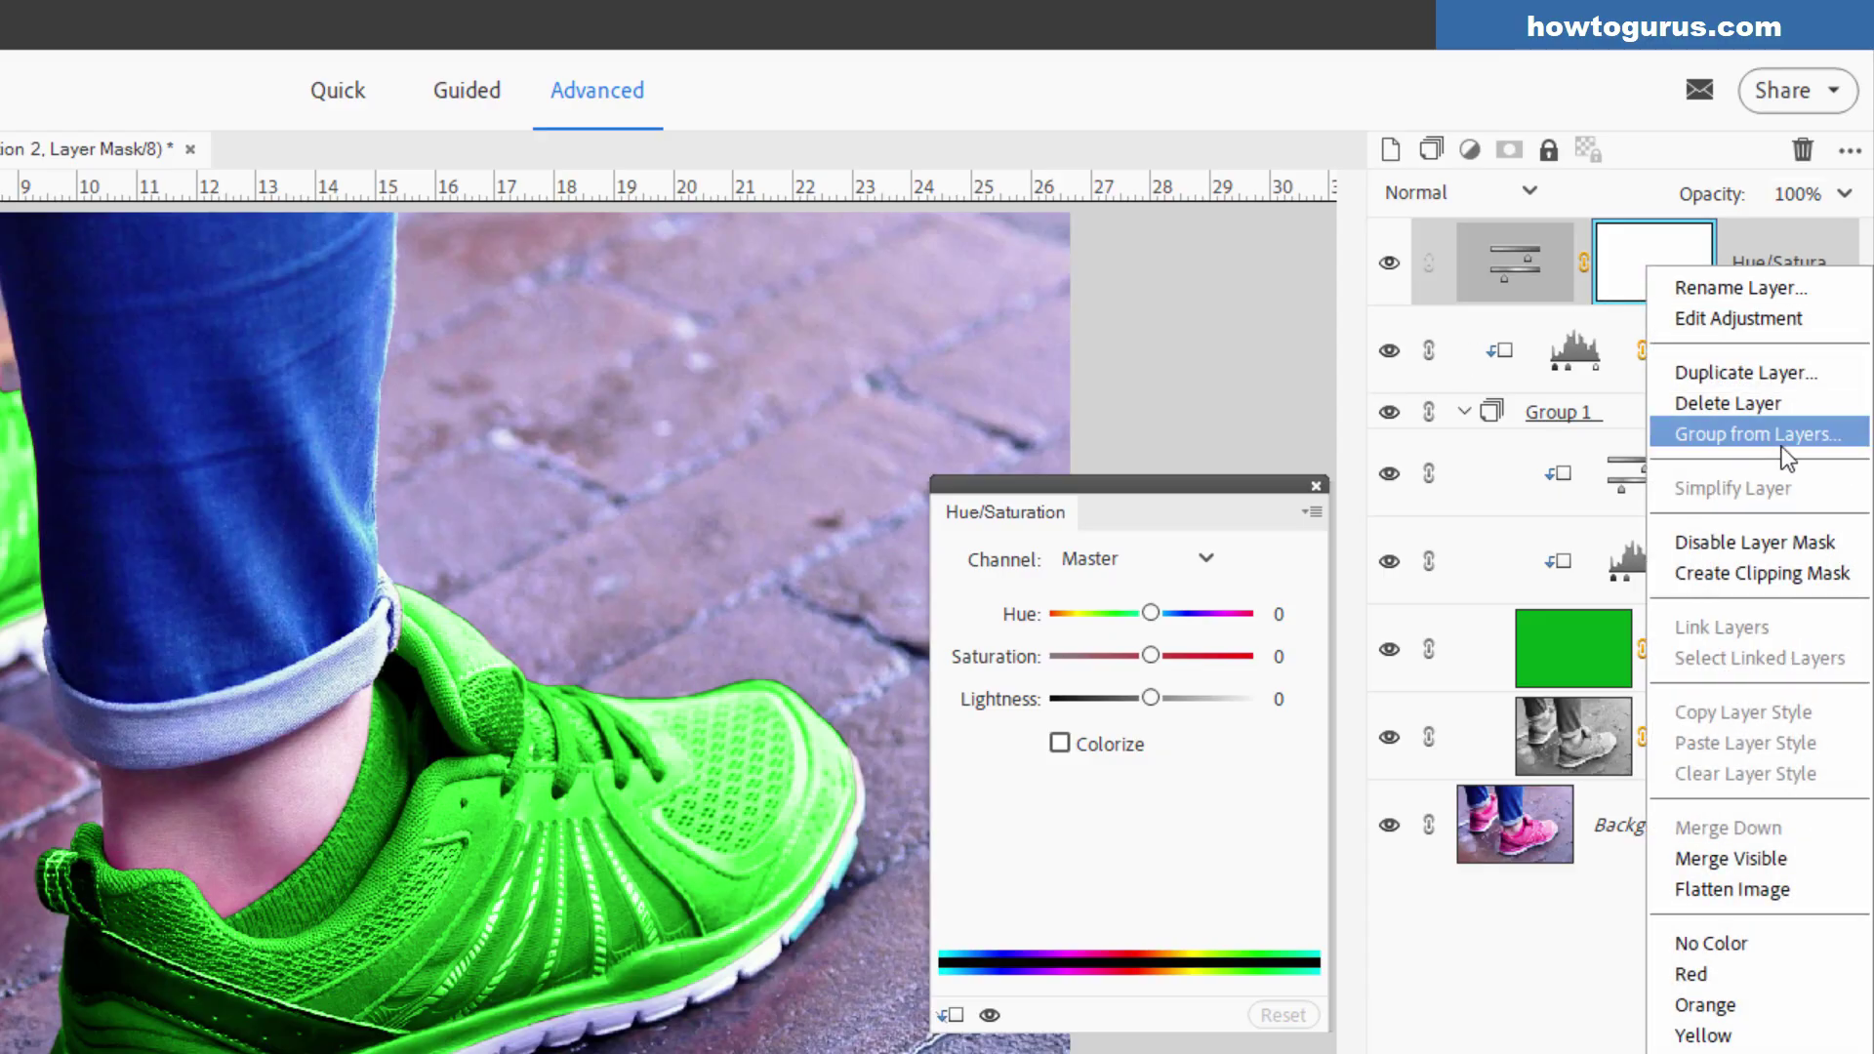
left_click(1765, 572)
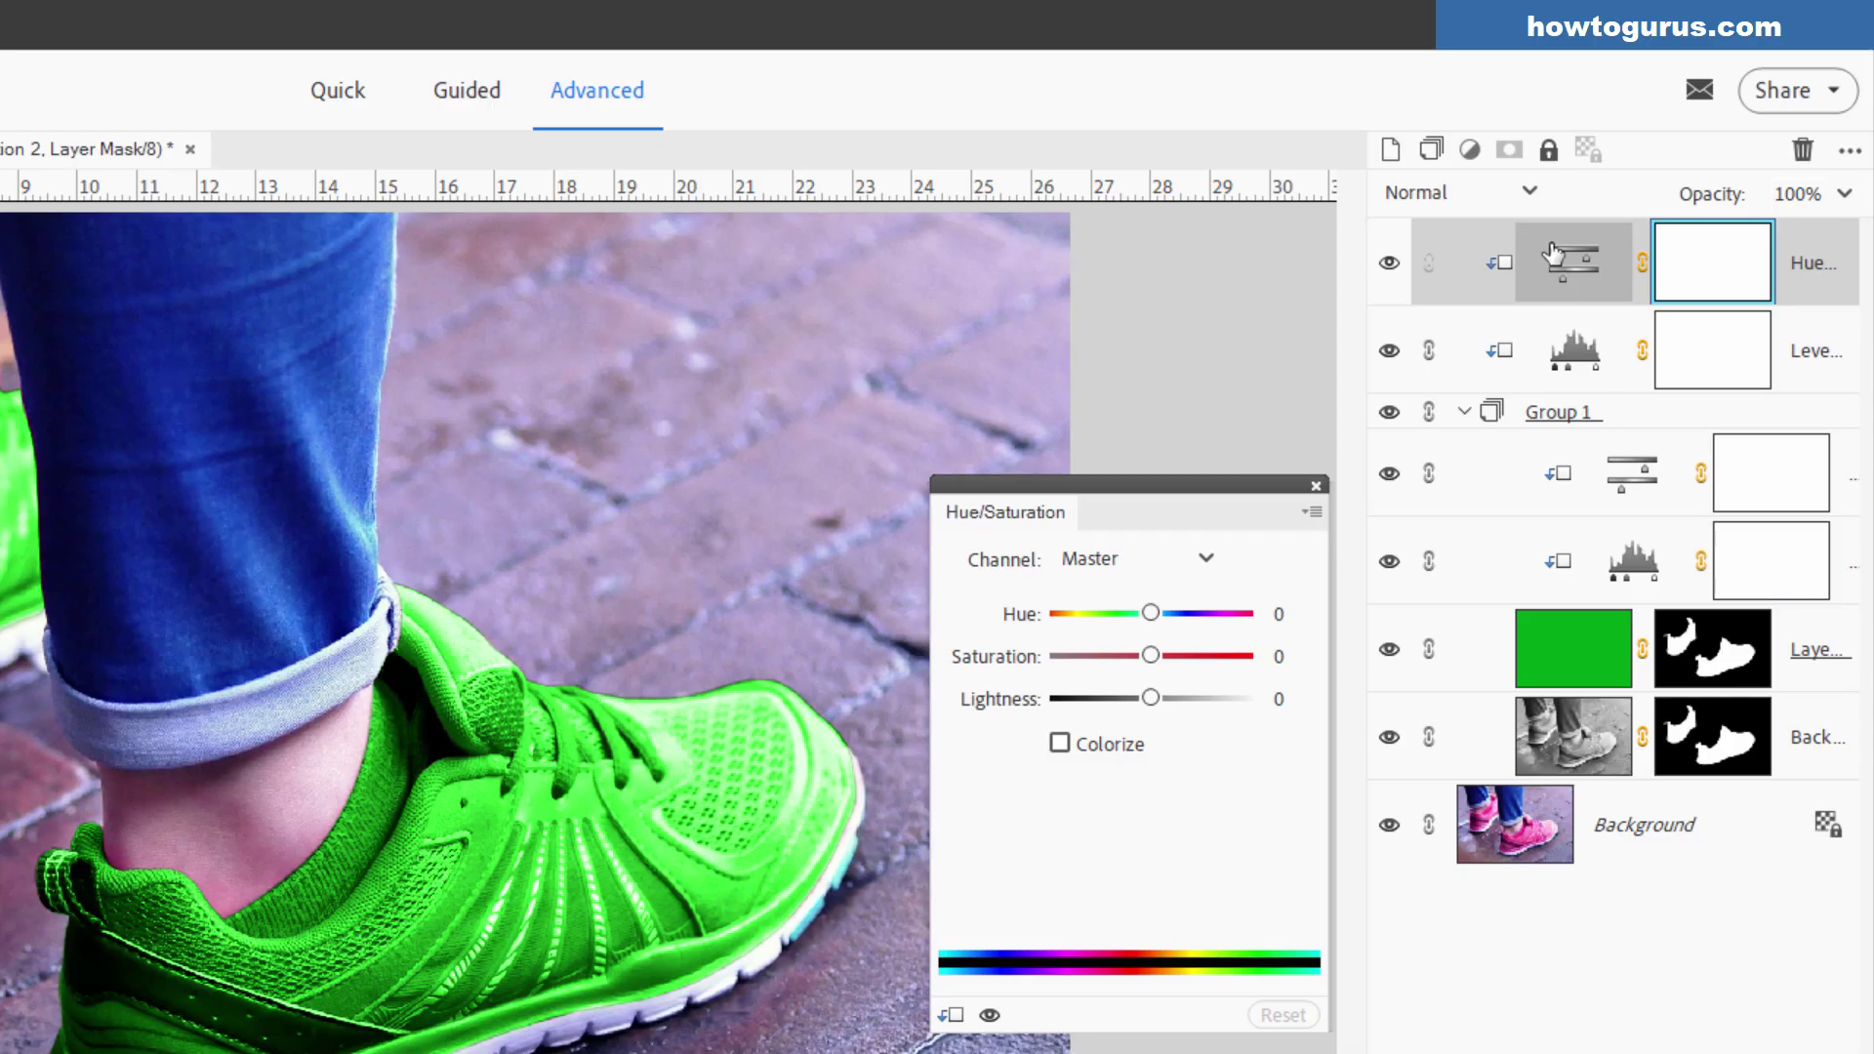
left_click_drag(1155, 652, 1136, 657)
left_click(1315, 485)
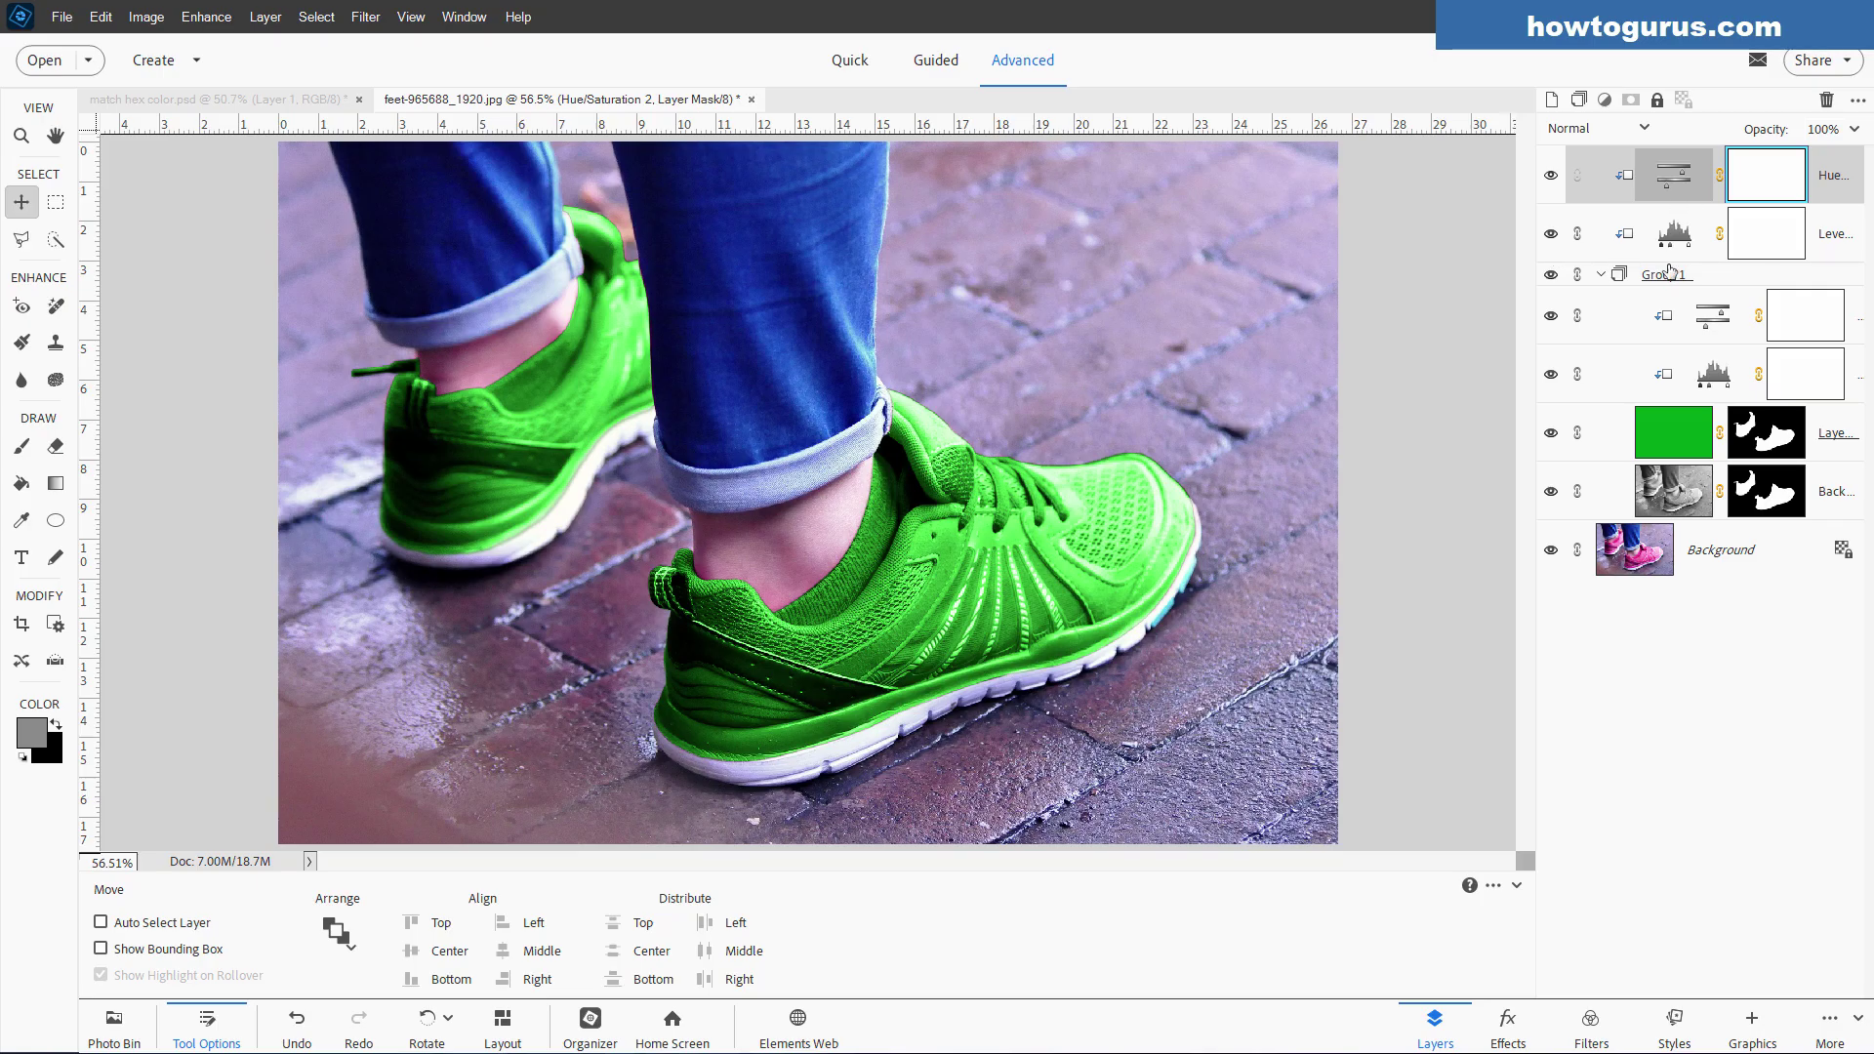
- Lower the Levels 2 midtone input to 0.39
double_click(1670, 244)
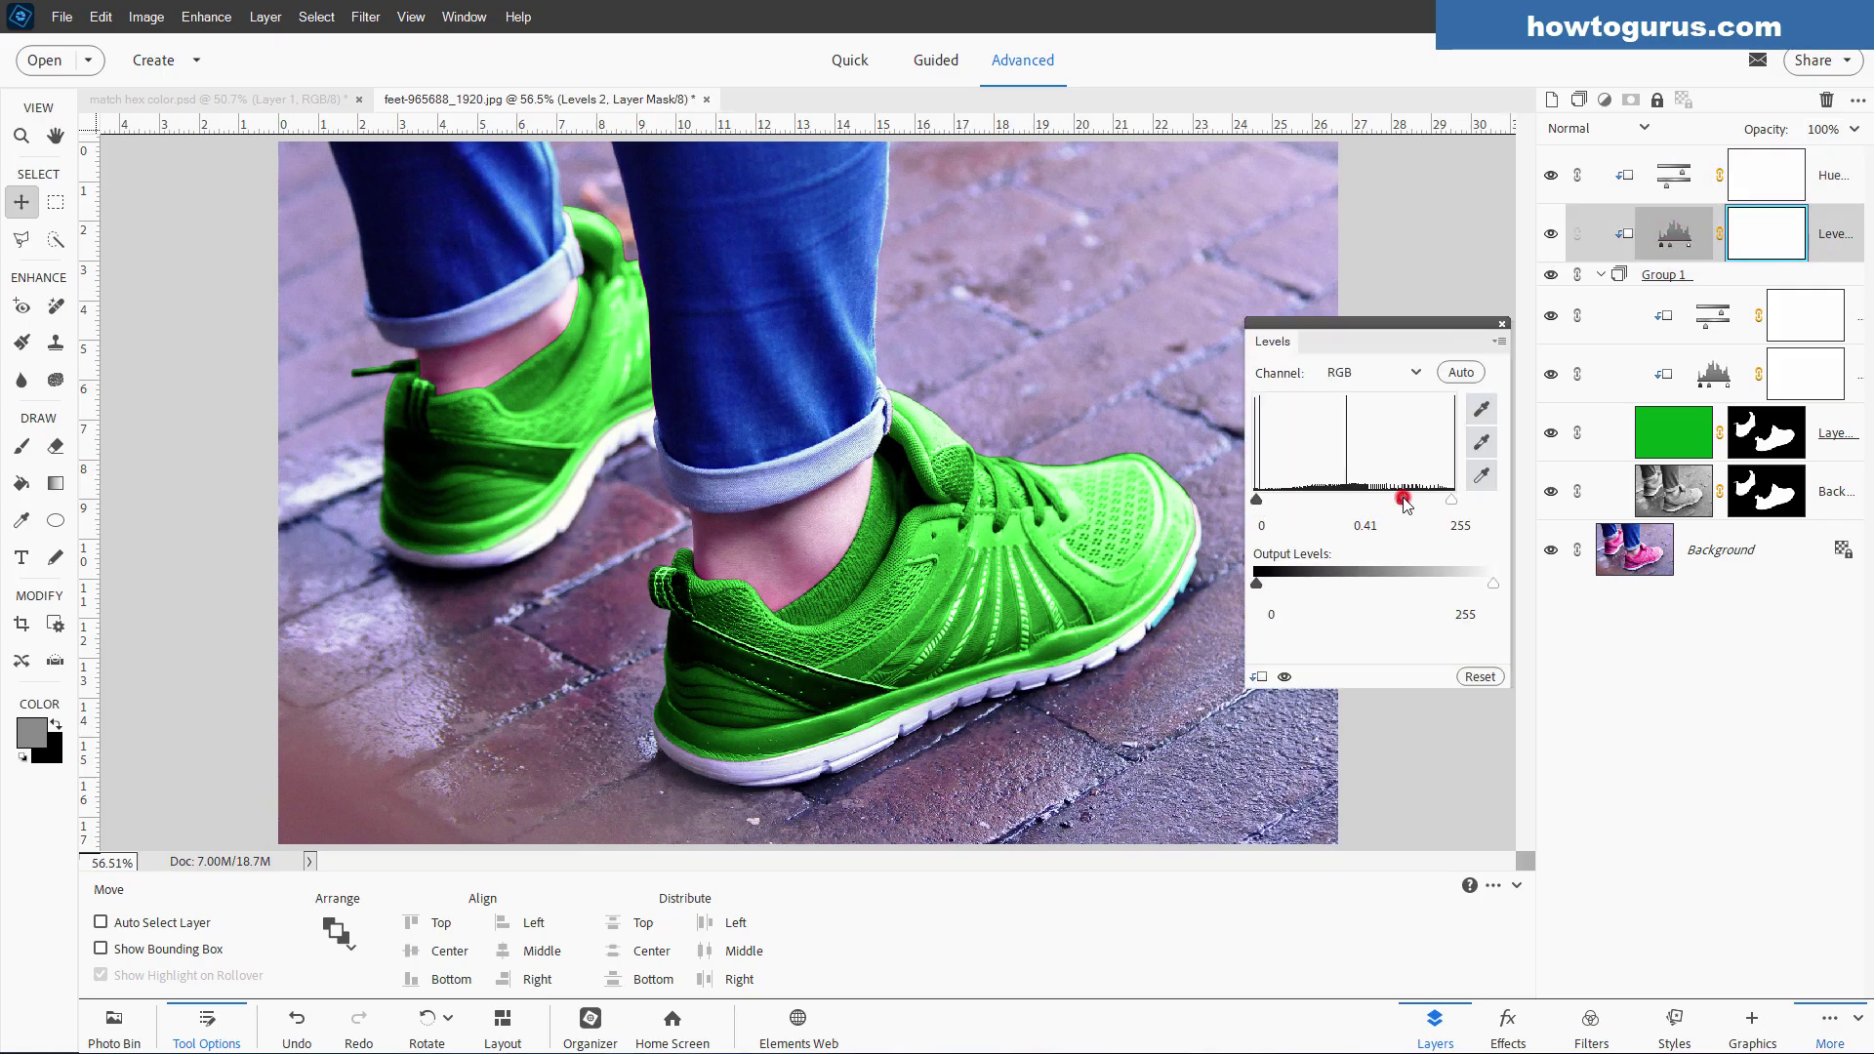
left_click_drag(1402, 499, 1411, 506)
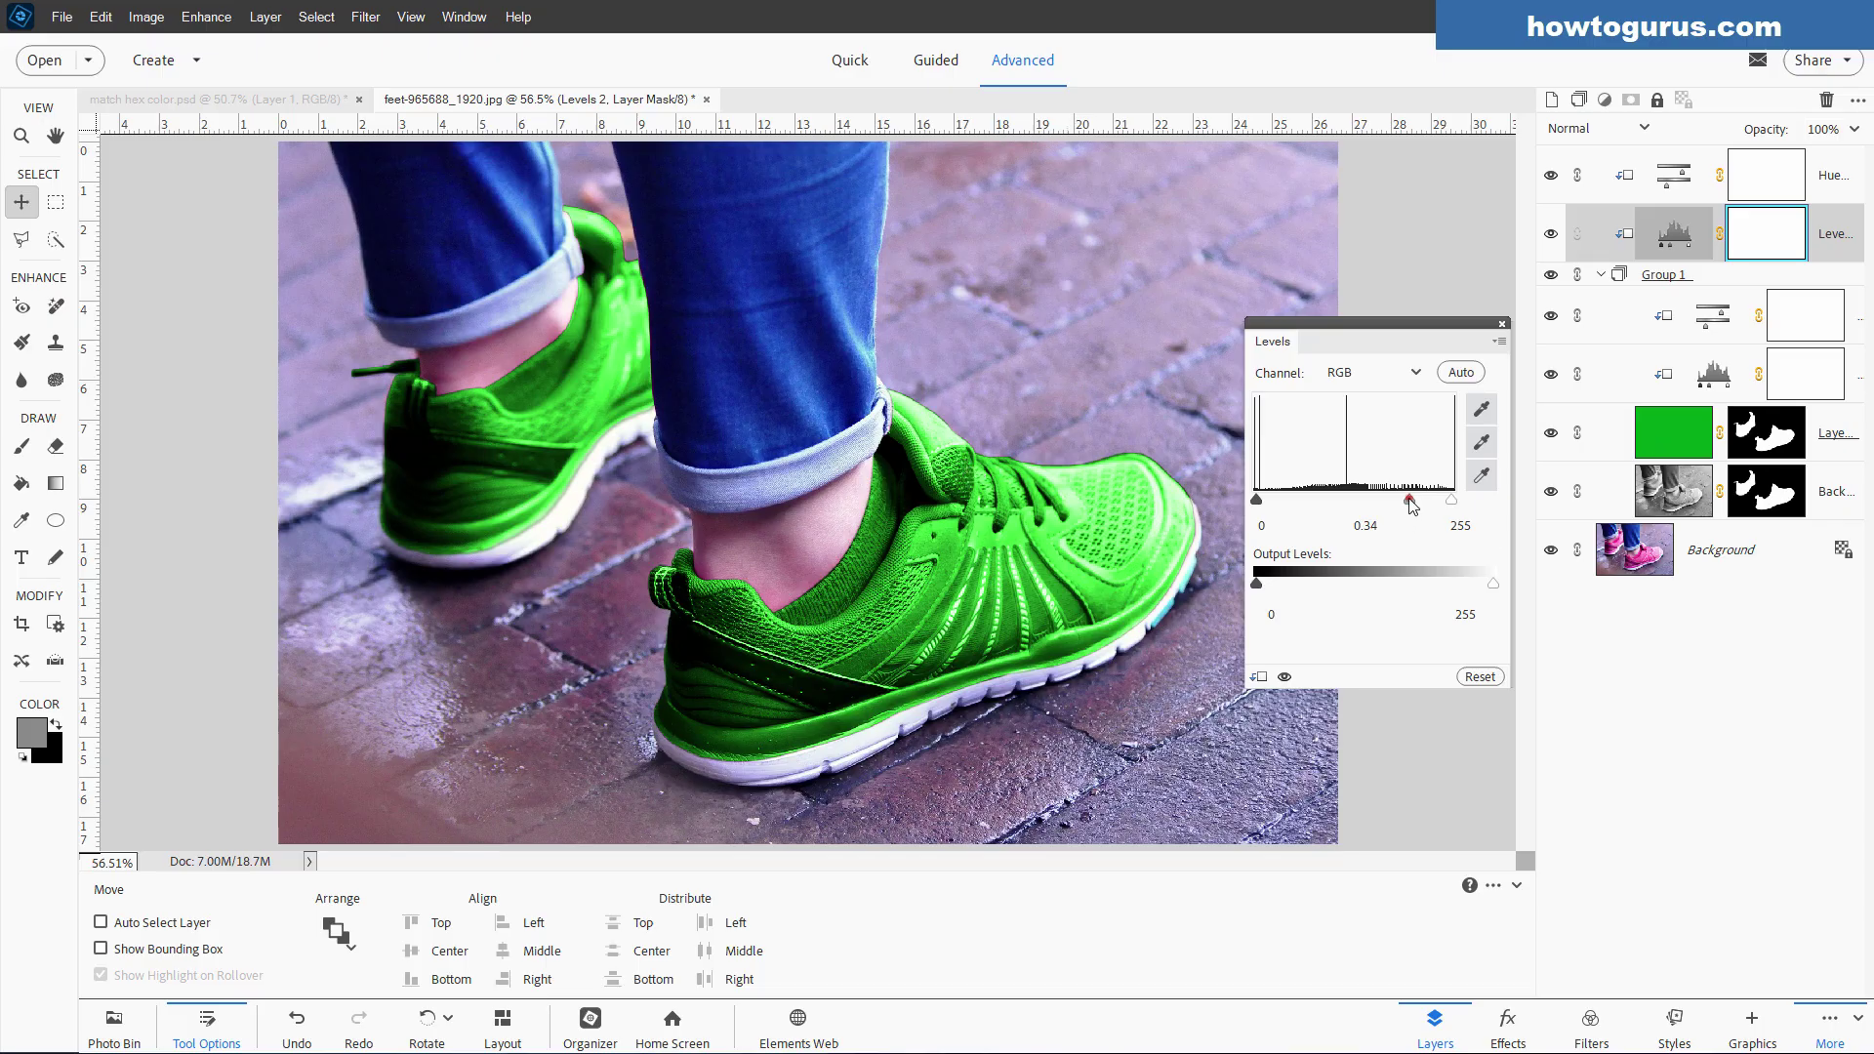
mouse_move(1411, 505)
left_mouse_down()
mouse_move(1364, 502)
mouse_move(1412, 499)
left_mouse_up()
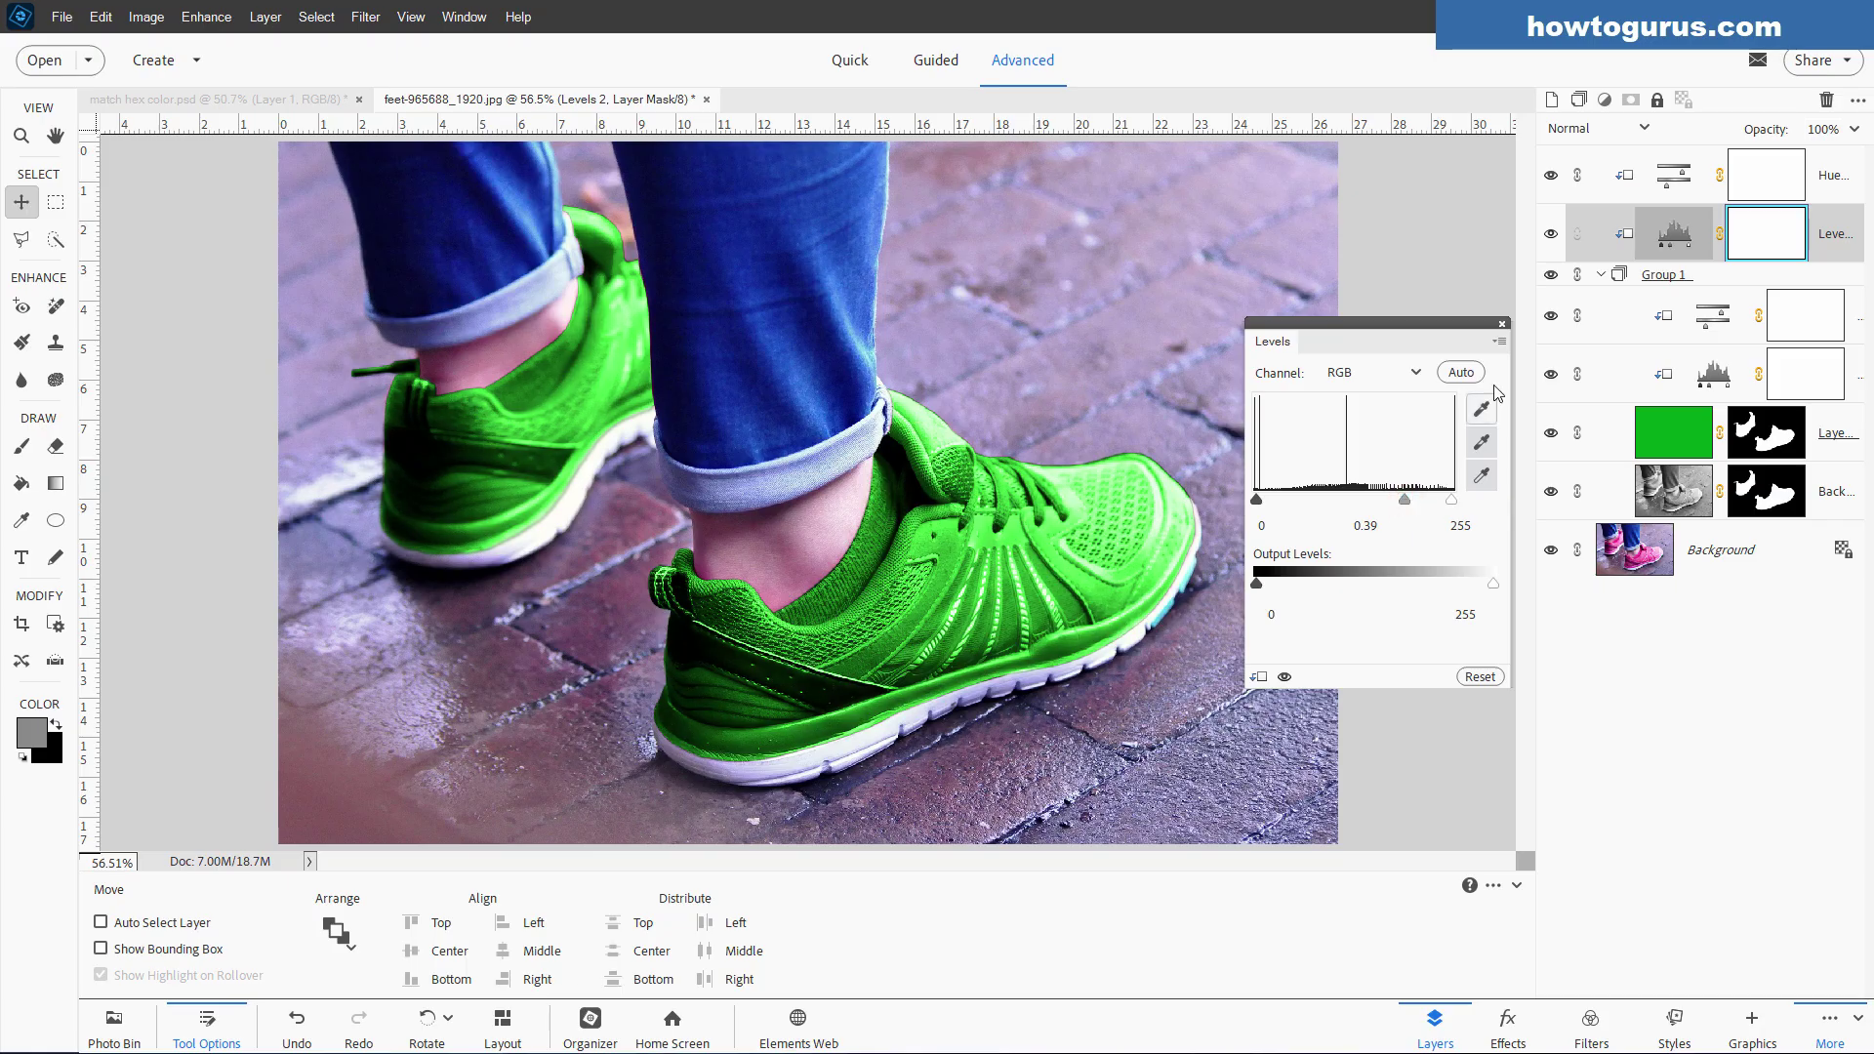
- Duplicate the Background layer, move Background copy 2 to the top, and hide it
left_click(1502, 323)
left_click(1703, 547)
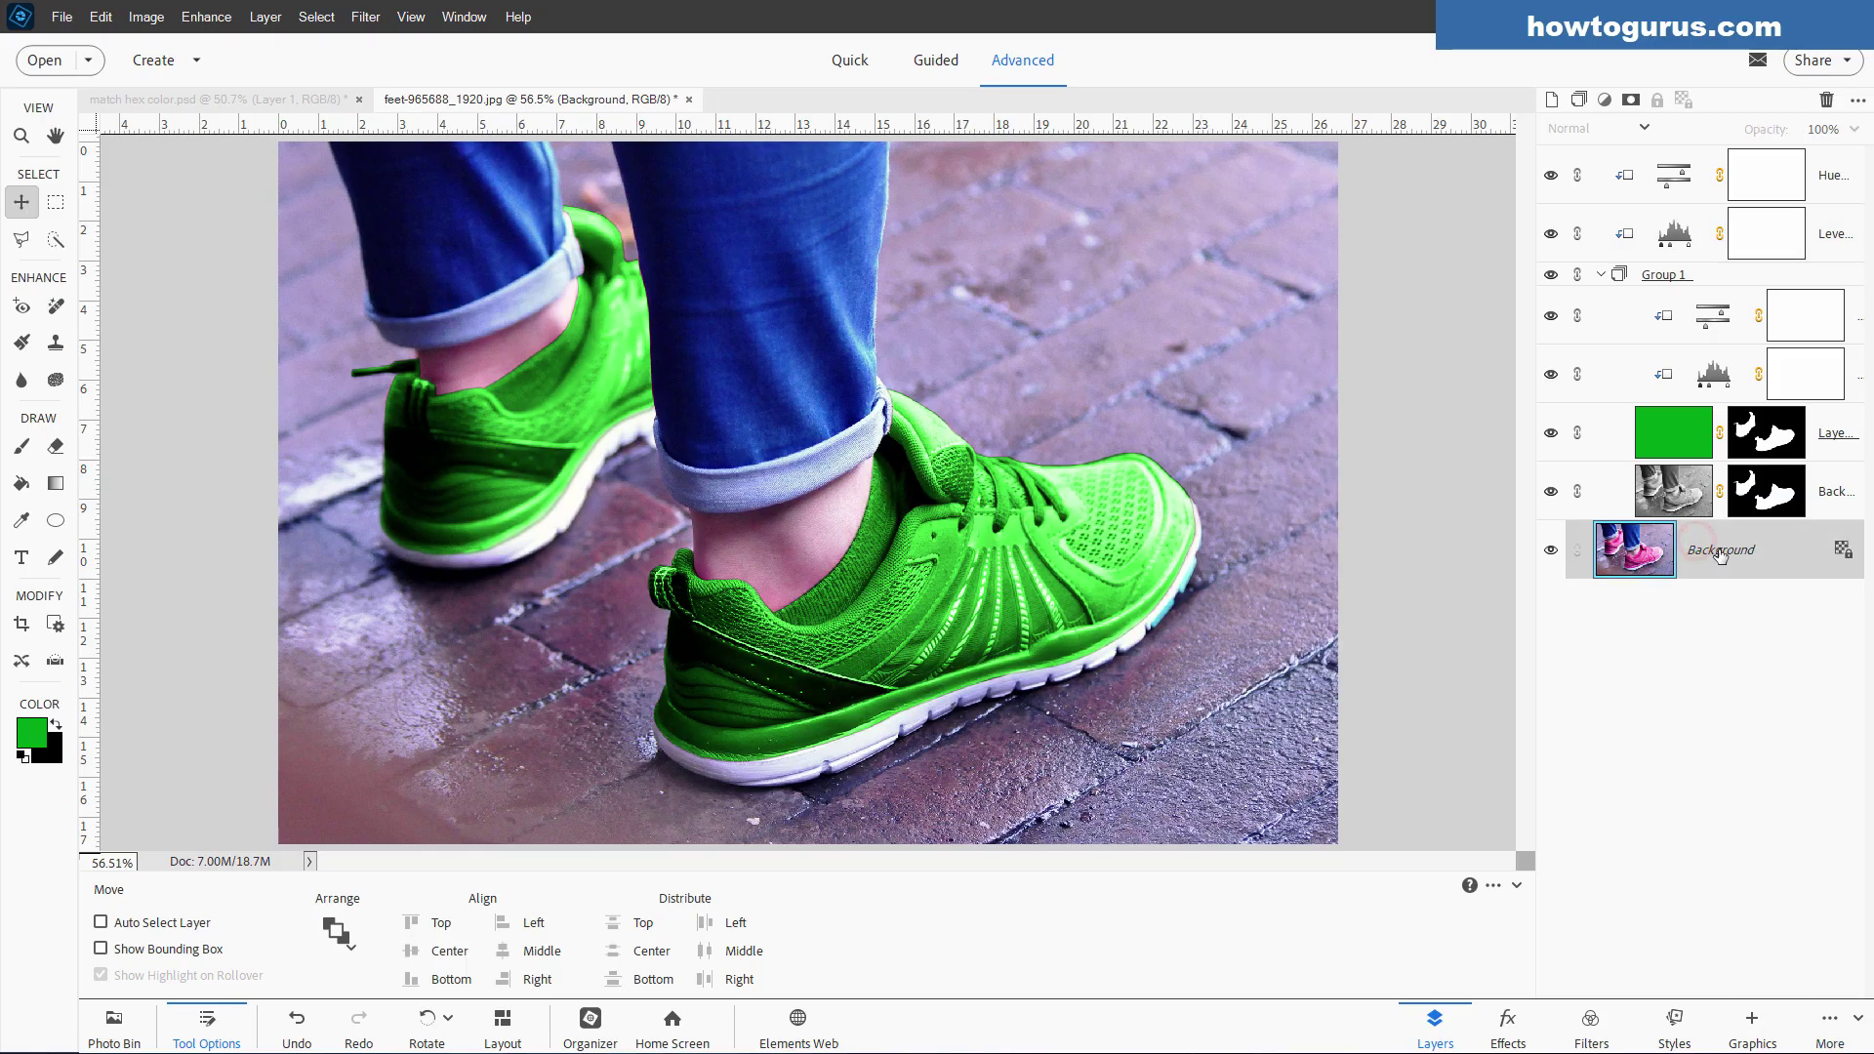
right_click(1719, 554)
left_click(1744, 604)
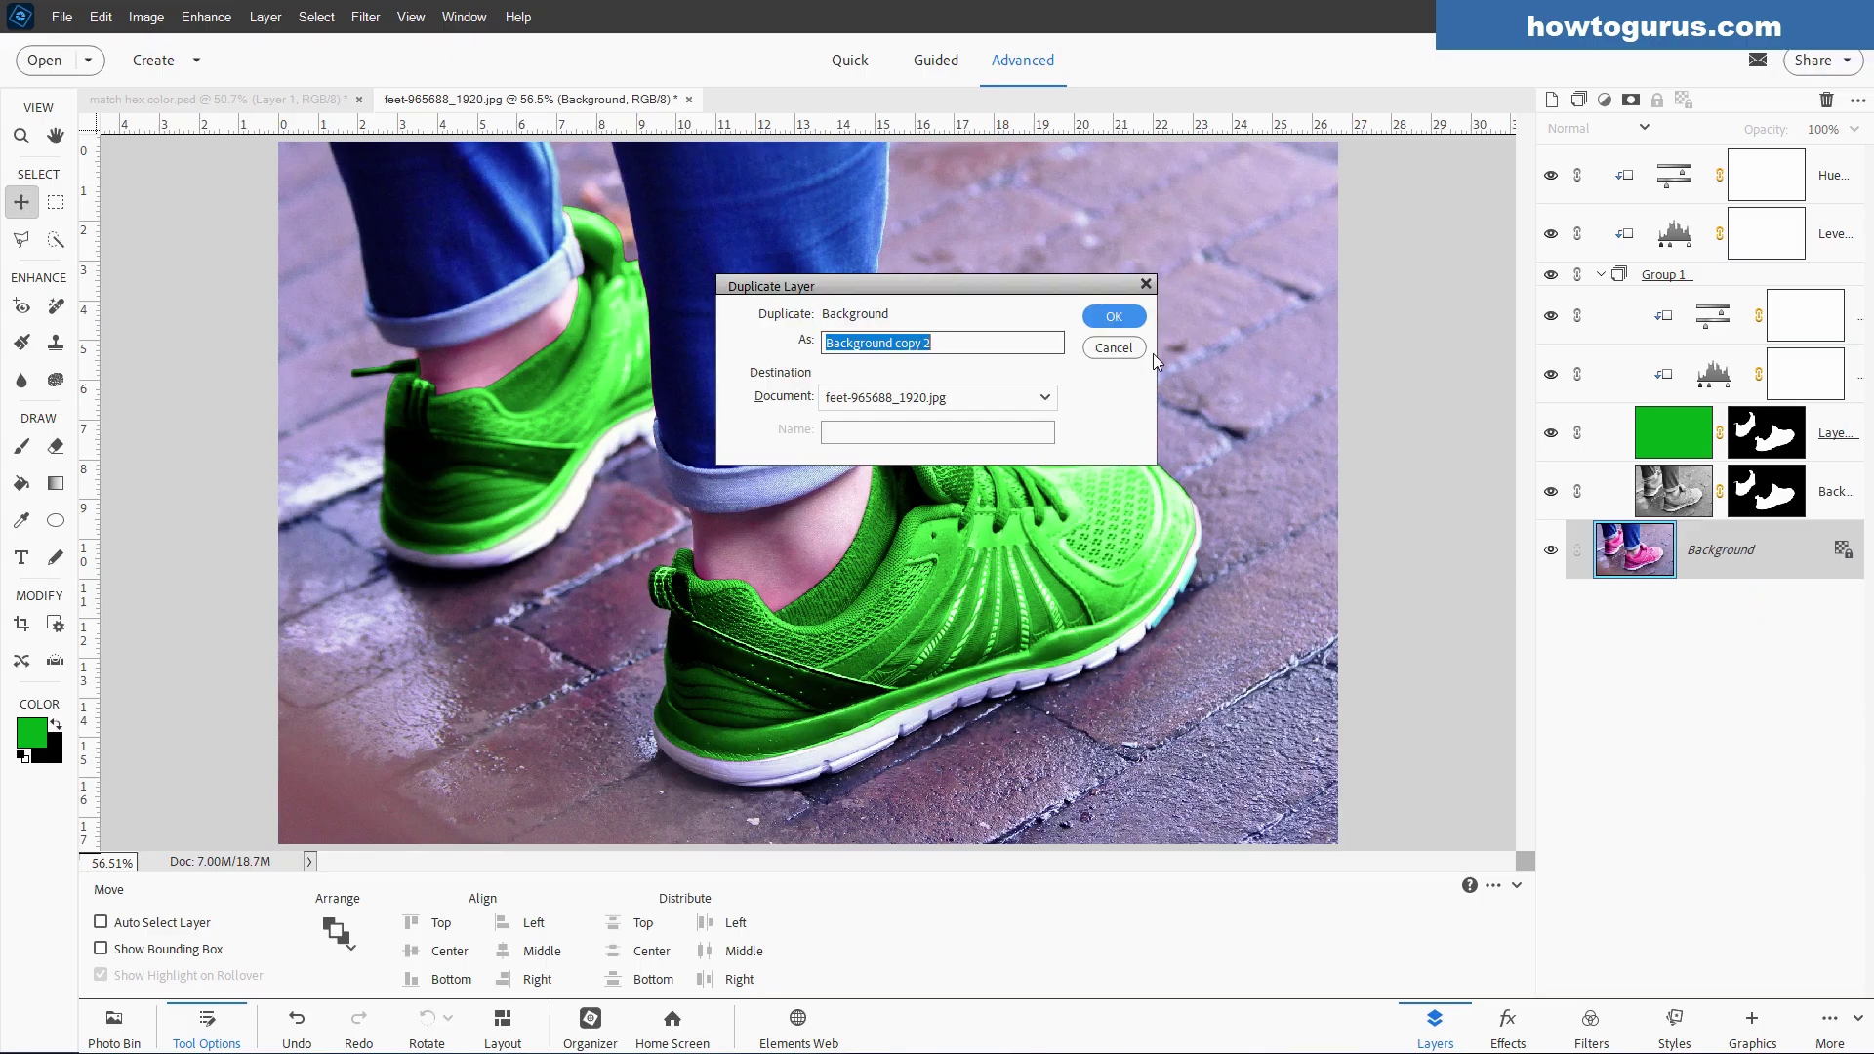
left_click(1116, 312)
left_click_drag(1659, 552, 1664, 171)
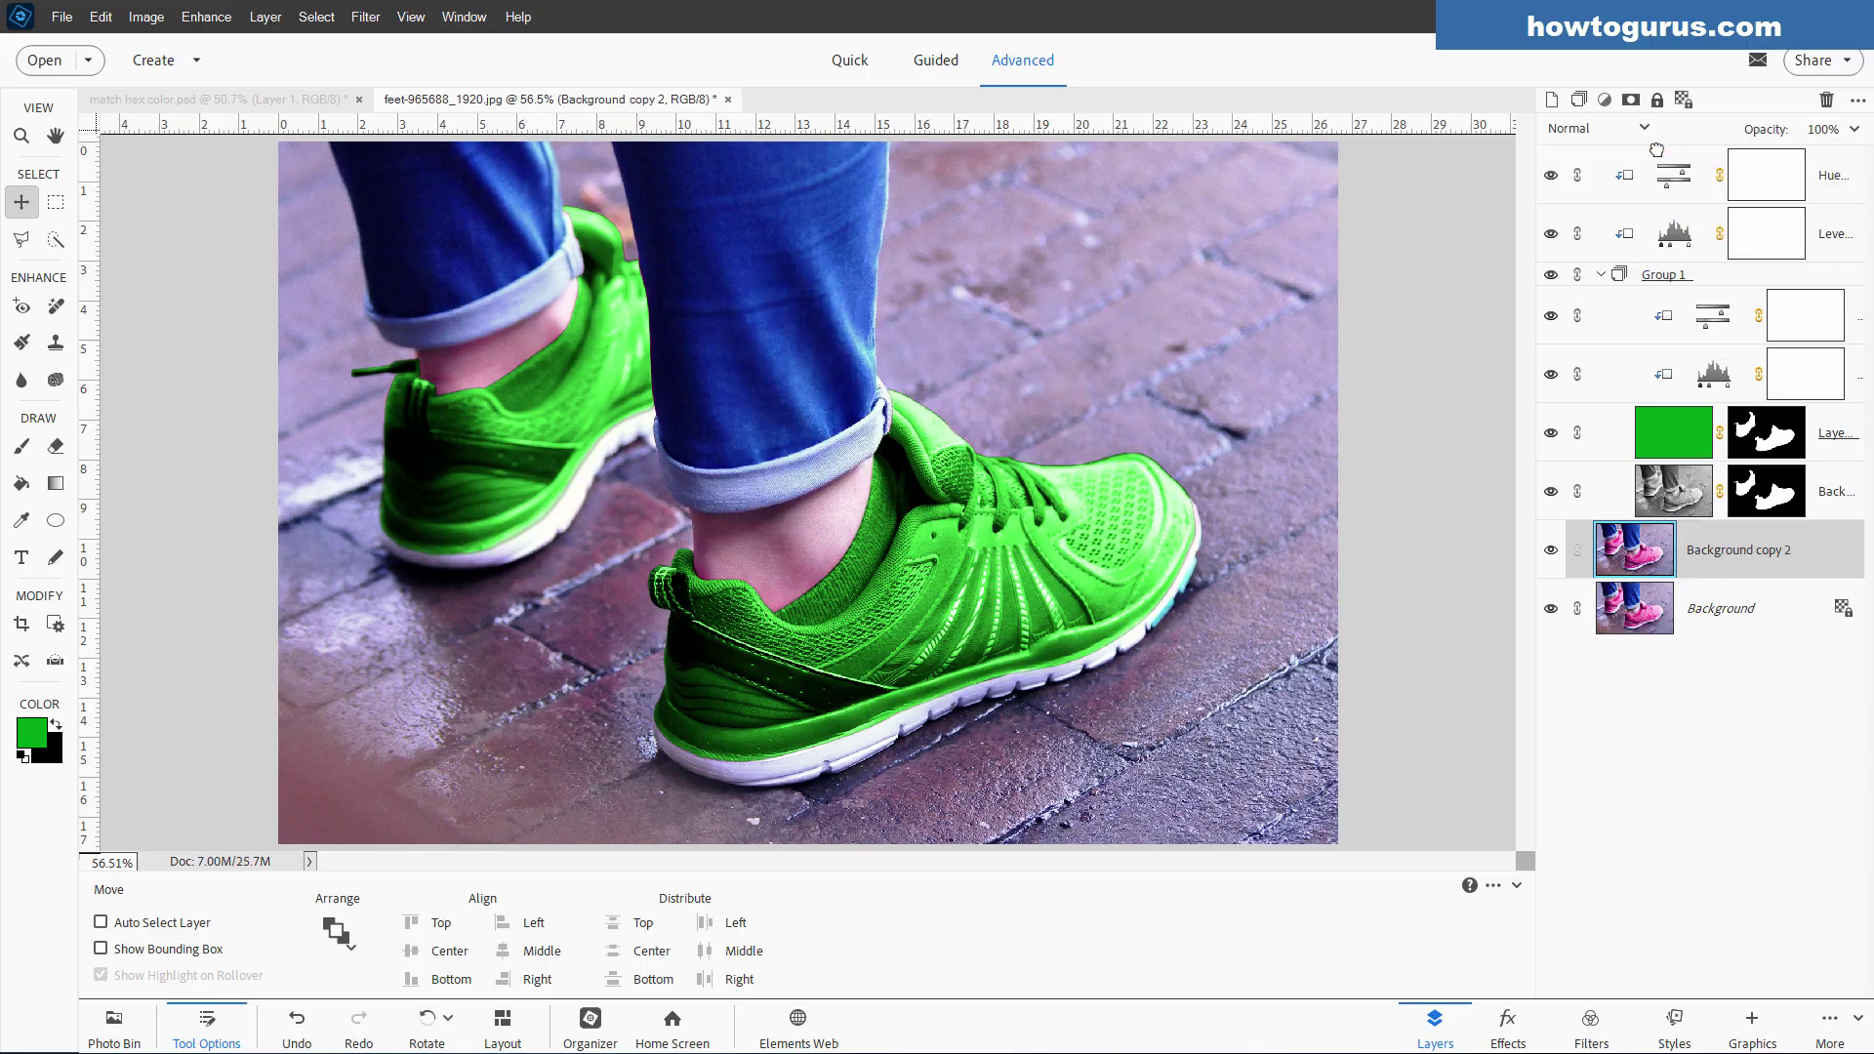
left_click(1551, 178)
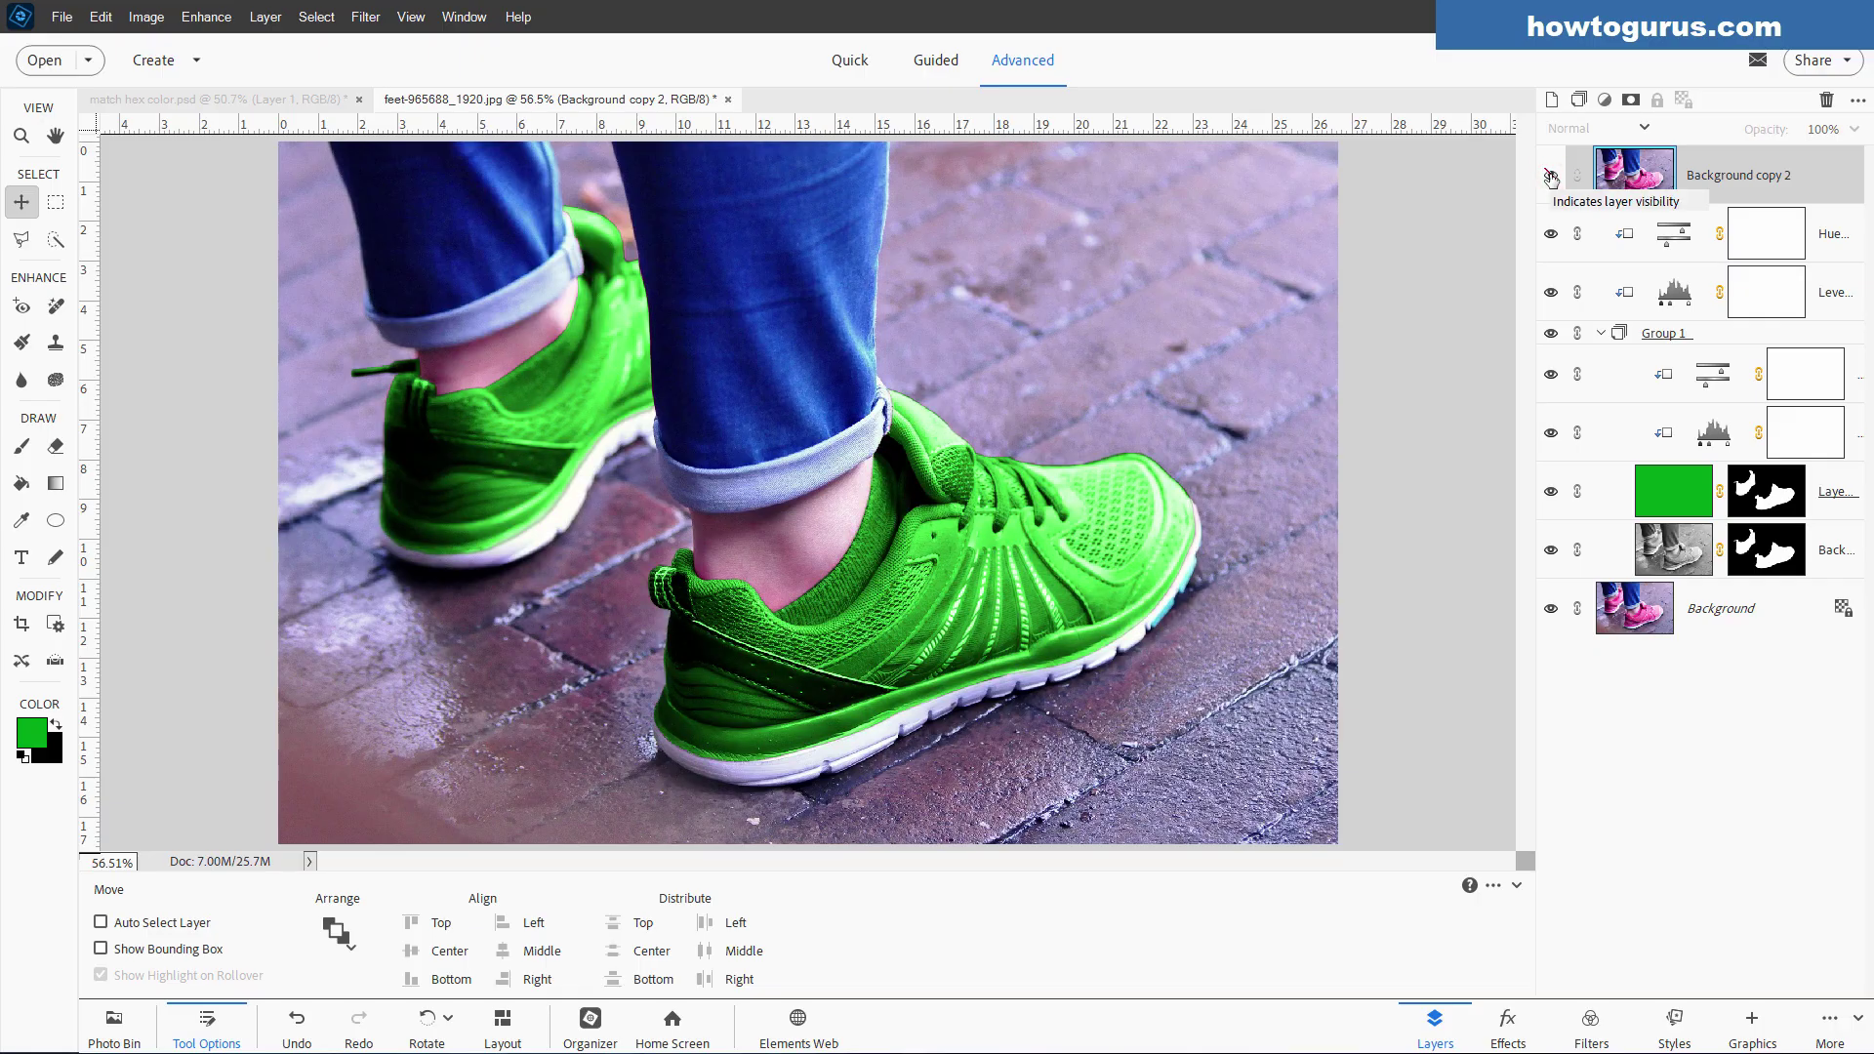
left_click(1551, 178)
left_click(1551, 178)
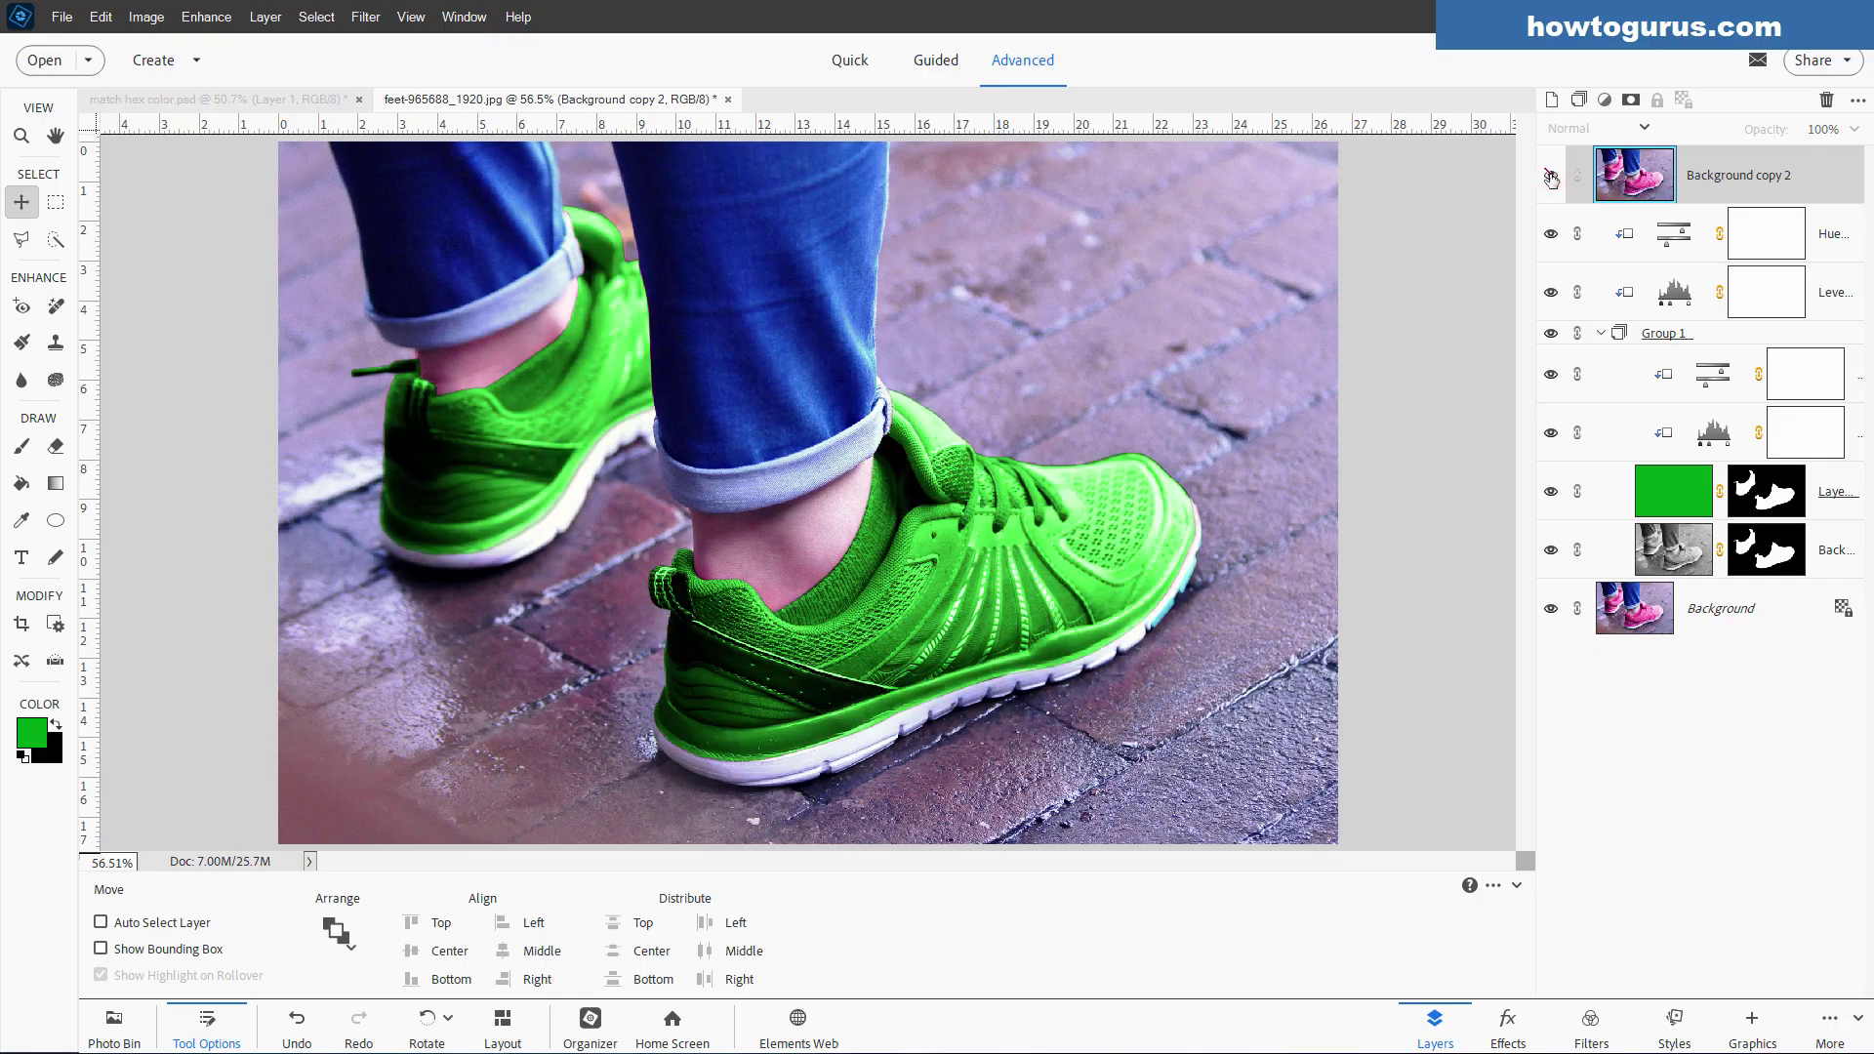